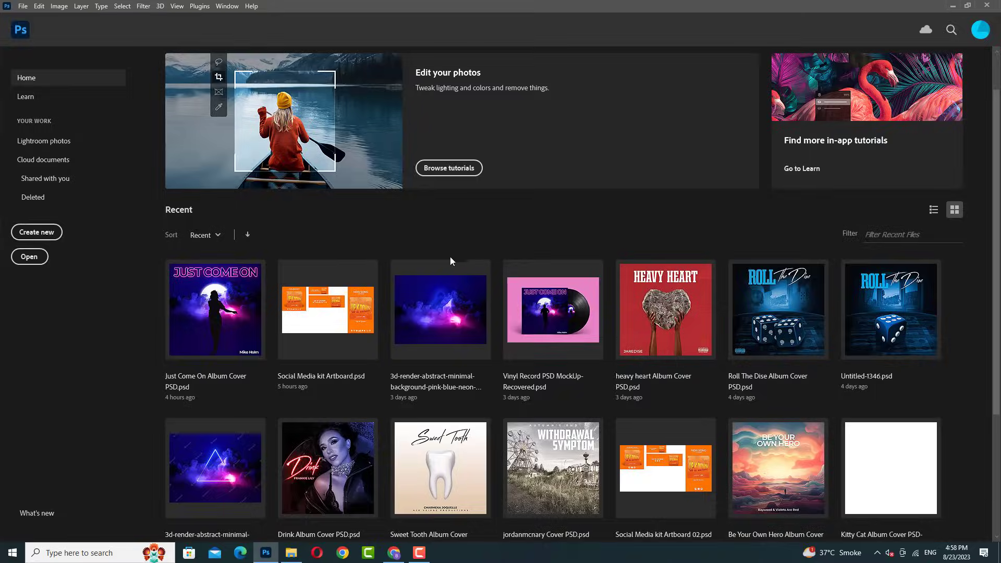
- Create a new 2000×2000 square document and drag the rapper photo onto it
key("ctrl+n")
key("Return")
left_click_drag(293, 554, 458, 358)
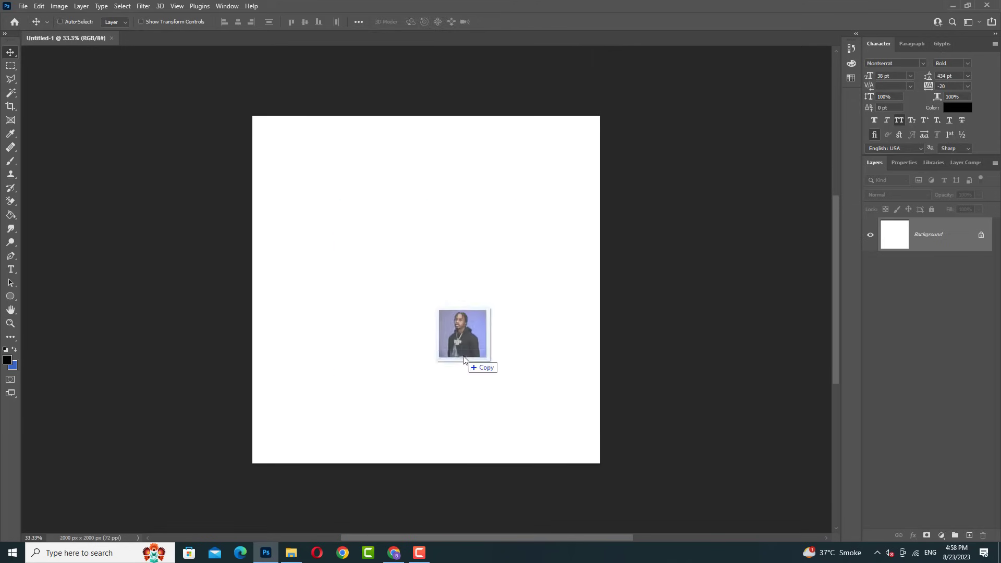
- Scale the rapper photo to fill the canvas and mask away its blue background
left_click_drag(532, 395, 590, 456)
key("Return")
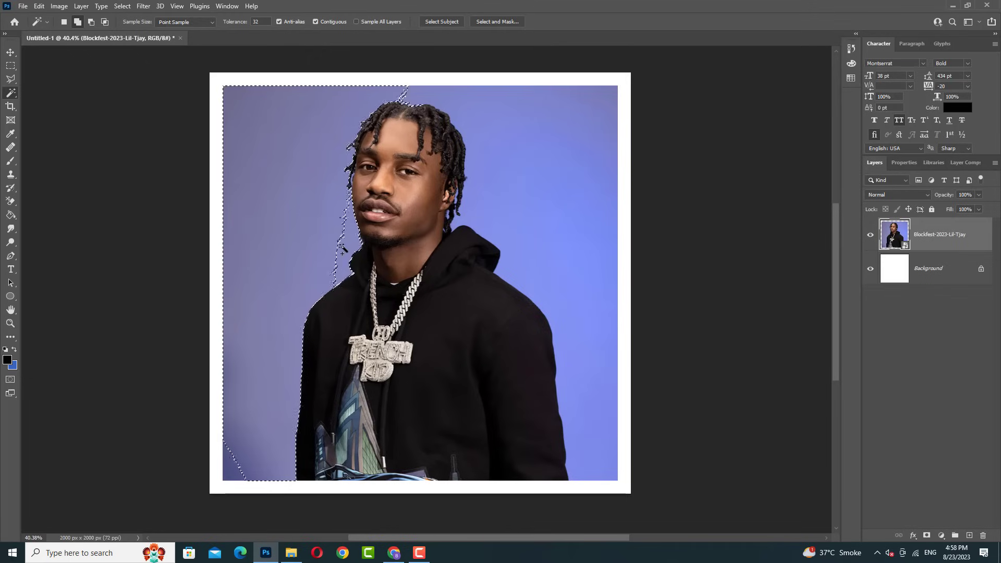
left_click(926, 536)
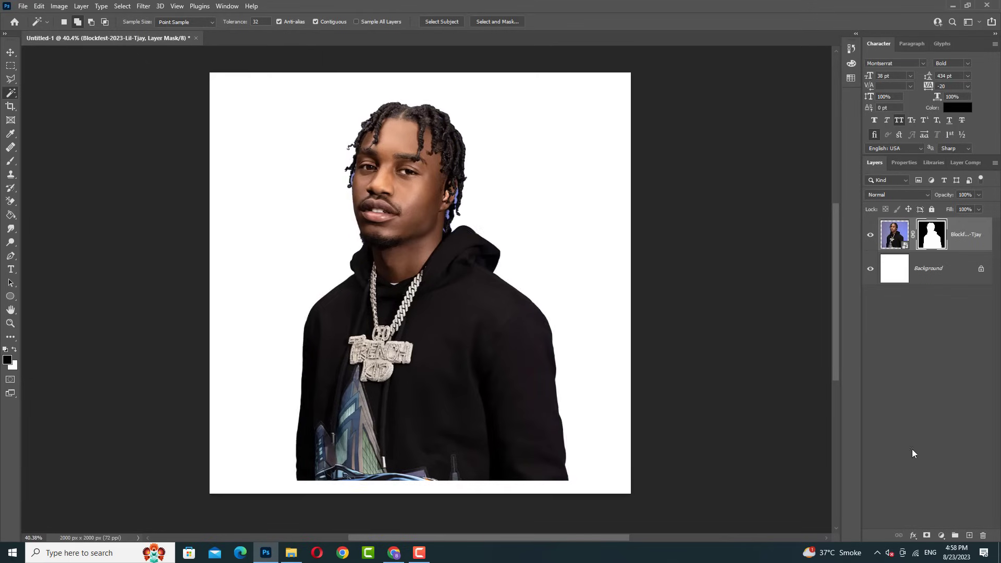
key("v")
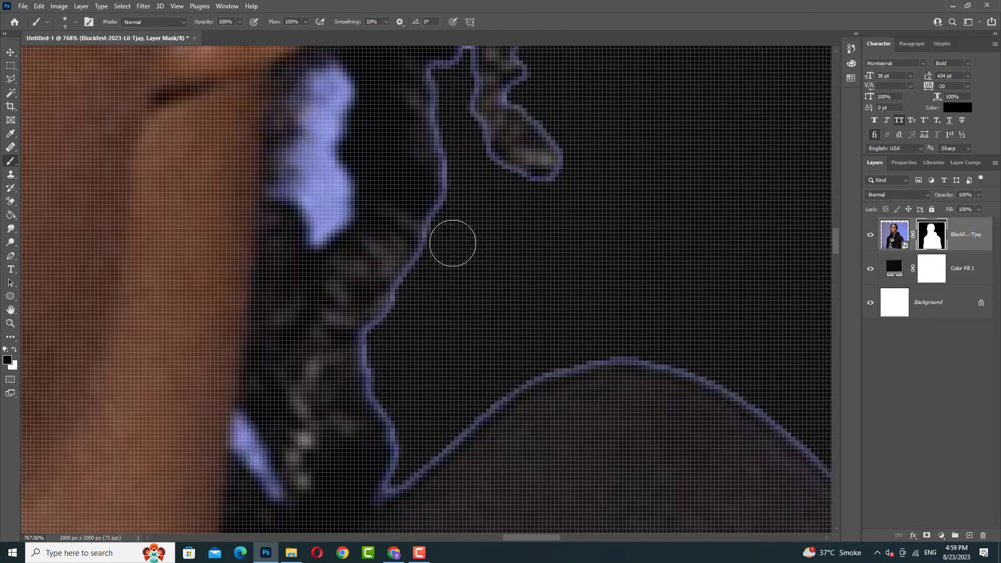
- Paint black on the rapper's layer mask to remove blue fringe along the shoulder
scroll(377, 407, "down", 5)
left_click_drag(380, 176, 375, 205)
scroll(449, 409, "down", 3)
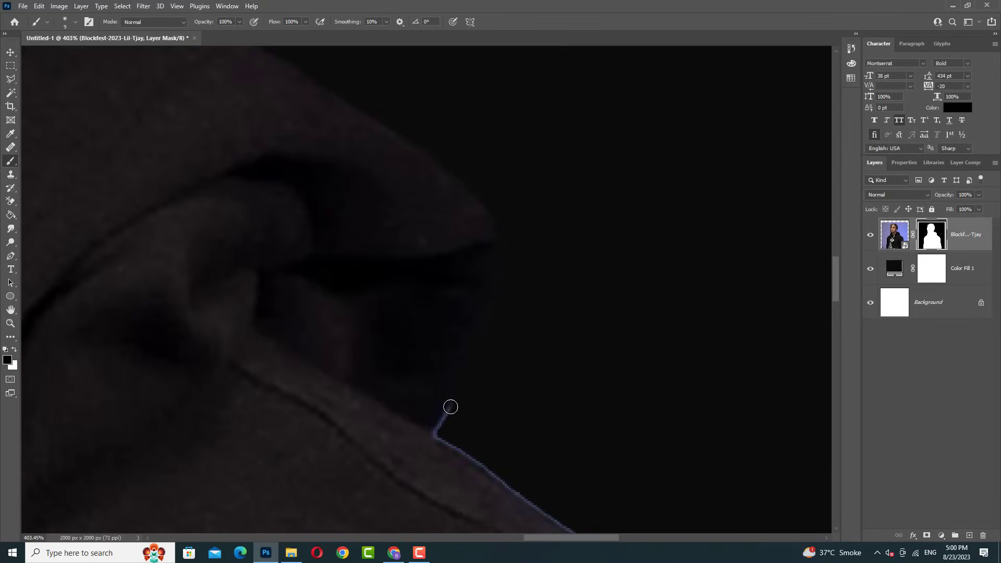
scroll(387, 302, "up", 2)
scroll(398, 271, "up", 1)
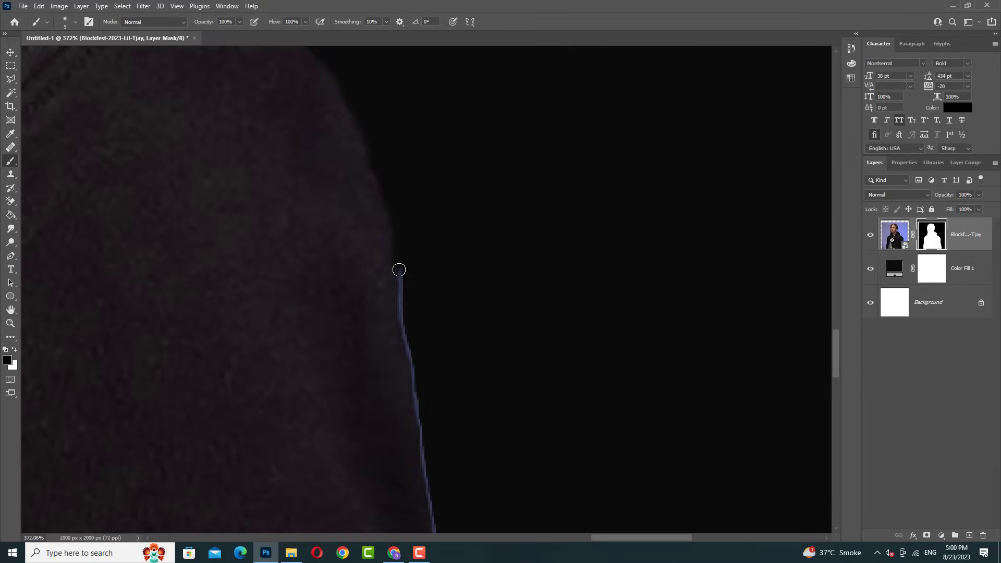
left_click_drag(395, 259, 347, 347)
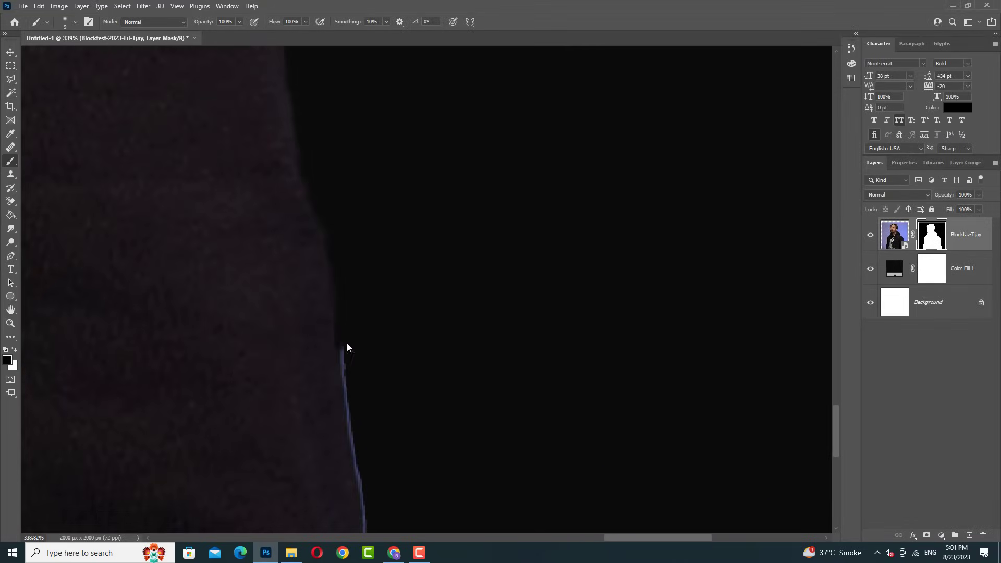
scroll(371, 295, "down", 1)
scroll(370, 295, "down", 1)
scroll(445, 212, "up", 2)
scroll(311, 145, "up", 1)
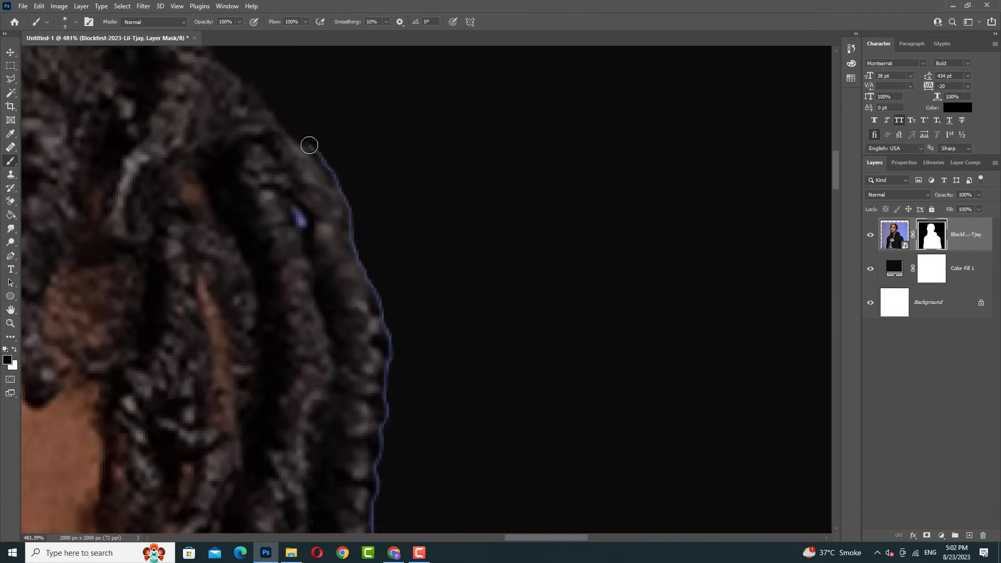
scroll(411, 219, "down", 3)
scroll(416, 190, "down", 3)
scroll(485, 226, "down", 3)
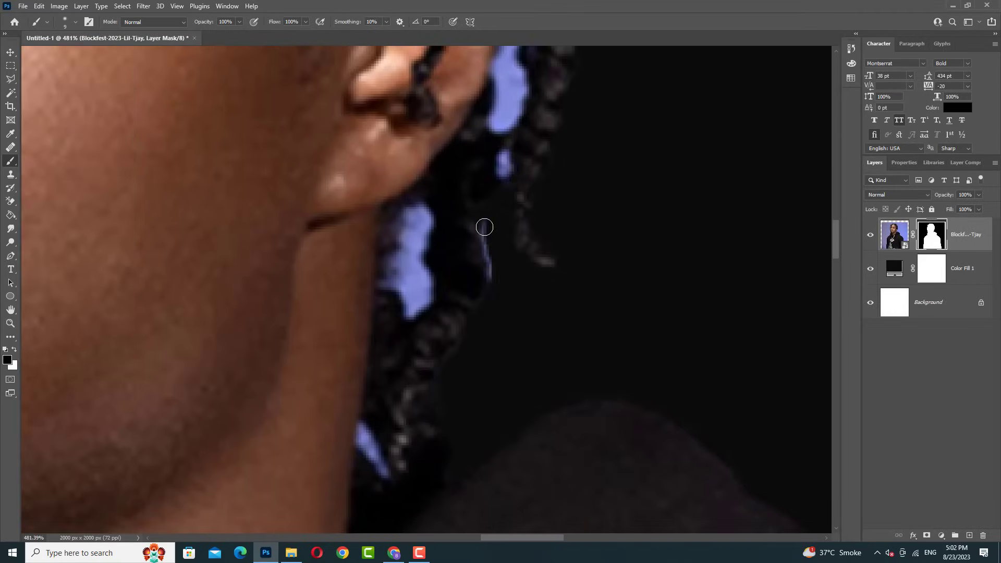
scroll(411, 303, "down", 3)
scroll(391, 297, "up", 10)
- Clean the leftover blue halo around the braided hair, cheek and jaw edges
mouse_move(371, 290)
left_mouse_down()
mouse_move(526, 213)
mouse_move(557, 176)
left_mouse_up()
scroll(522, 308, "down", 5)
scroll(453, 199, "down", 5)
scroll(380, 141, "down", 5)
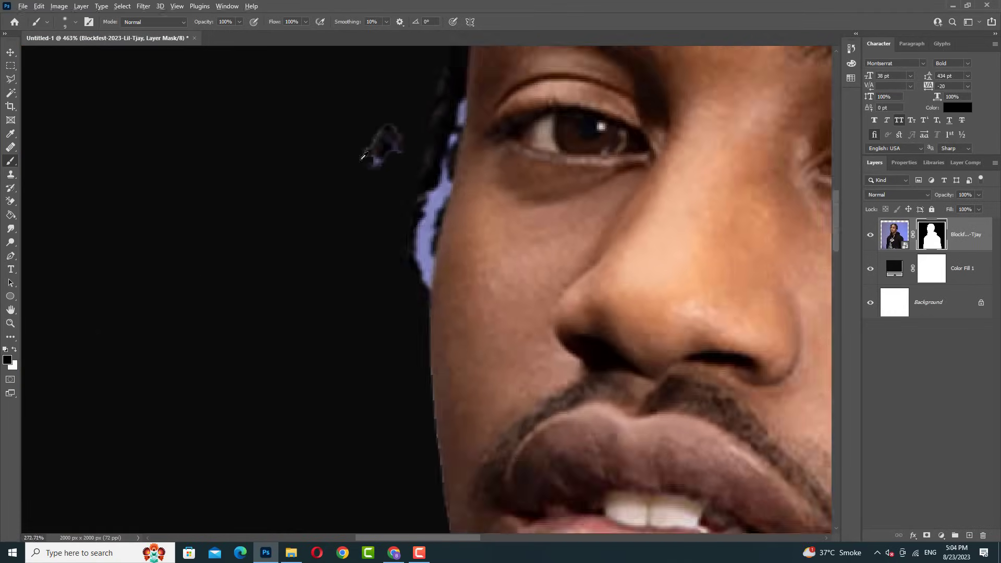
scroll(291, 141, "down", 5)
scroll(342, 327, "down", 5)
scroll(342, 259, "down", 5)
scroll(462, 219, "down", 5)
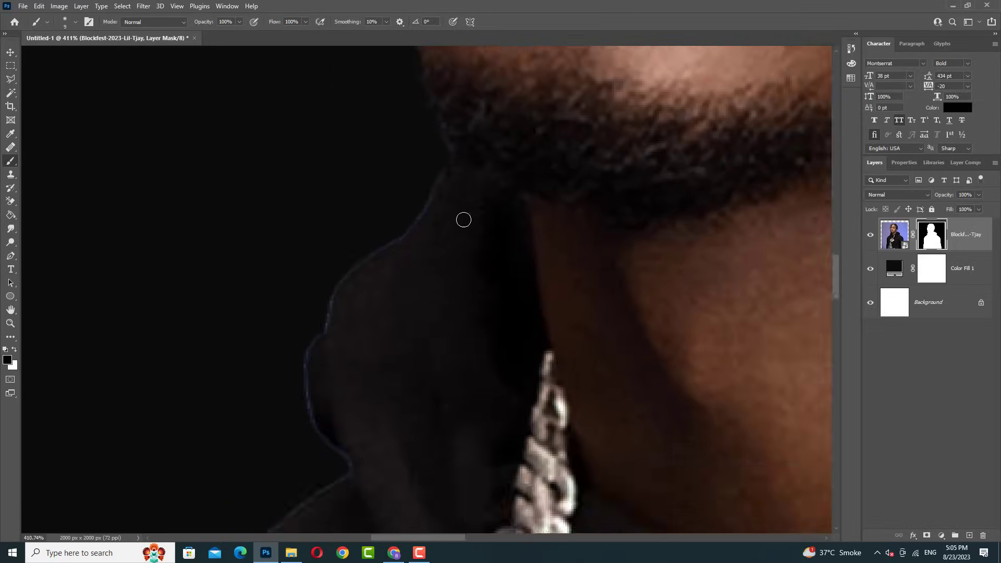
scroll(470, 260, "down", 3)
scroll(470, 260, "down", 5)
scroll(541, 208, "down", 5)
scroll(491, 114, "down", 5)
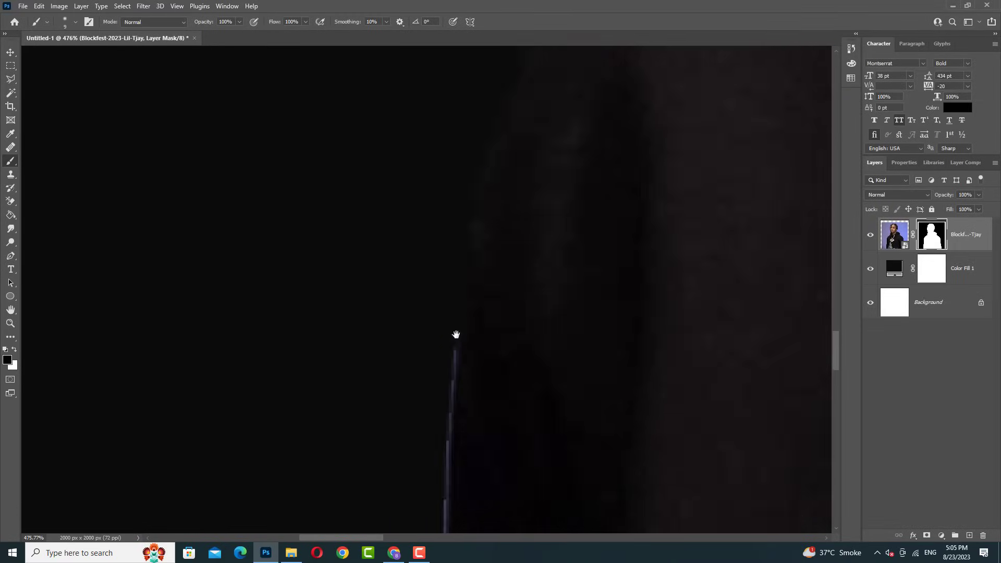
scroll(456, 335, "down", 3)
scroll(435, 112, "down", 5)
scroll(384, 281, "down", 5)
scroll(385, 282, "down", 10)
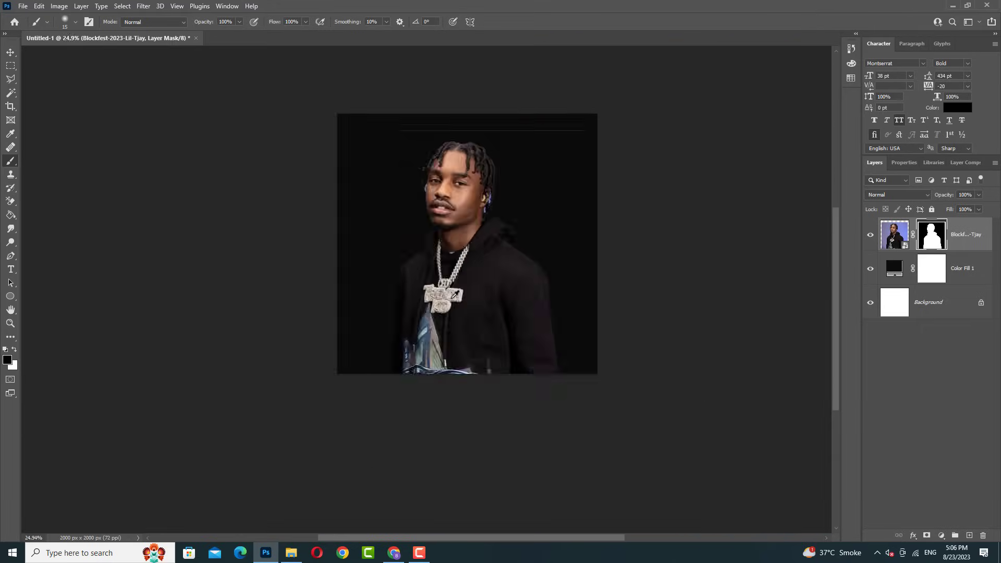
scroll(493, 232, "up", 10)
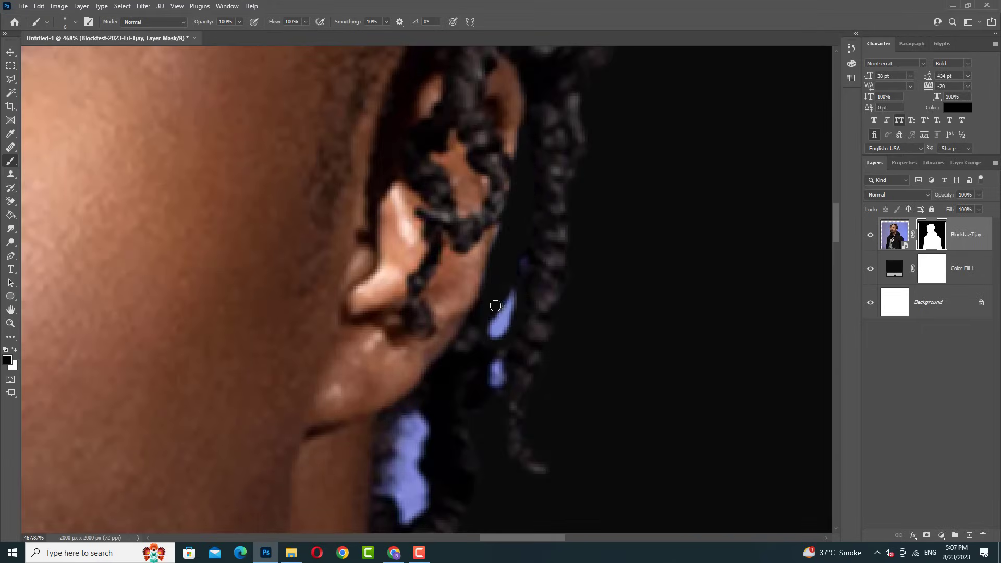
scroll(495, 306, "down", 2)
scroll(415, 313, "down", 3)
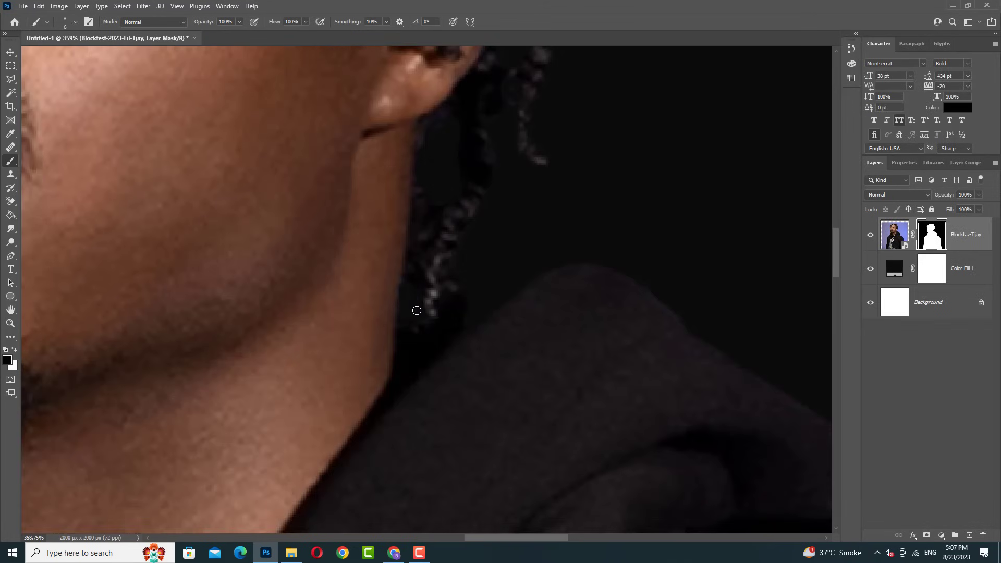
scroll(489, 232, "up", 5)
scroll(384, 143, "up", 3)
scroll(351, 246, "up", 1)
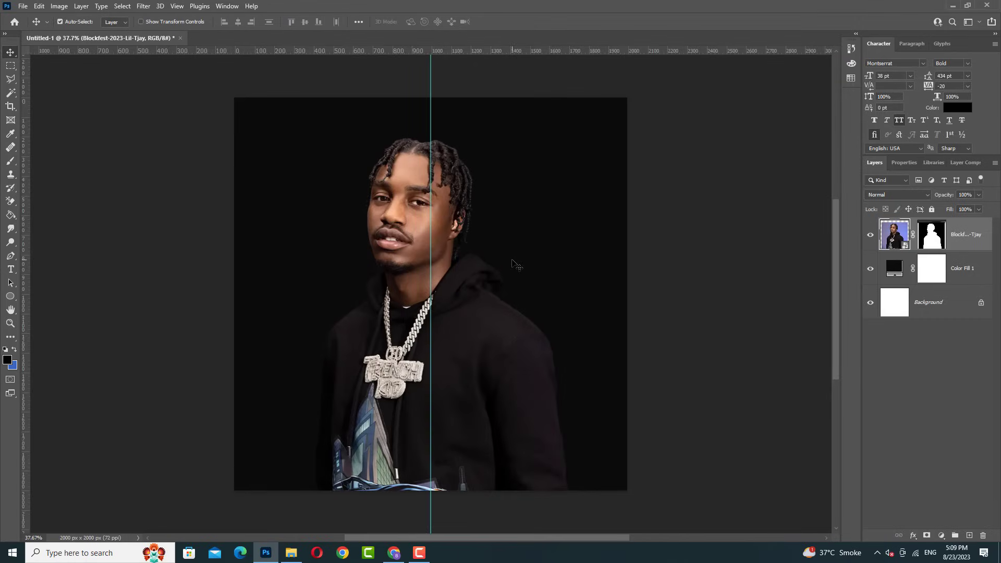
- Place the red-brick street photo behind the rapper, widened to about 54% scale
key("ctrl+r")
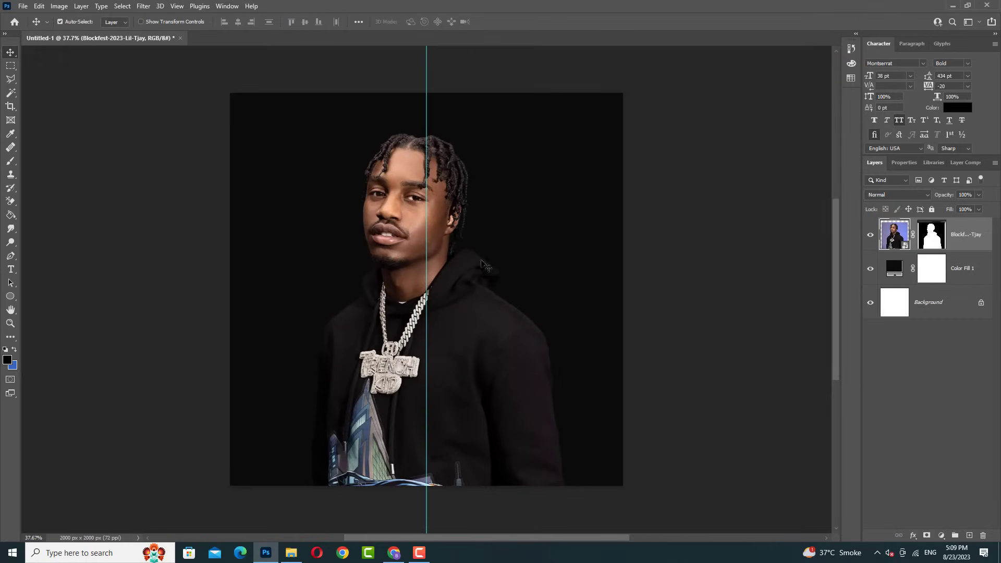
left_click(290, 553)
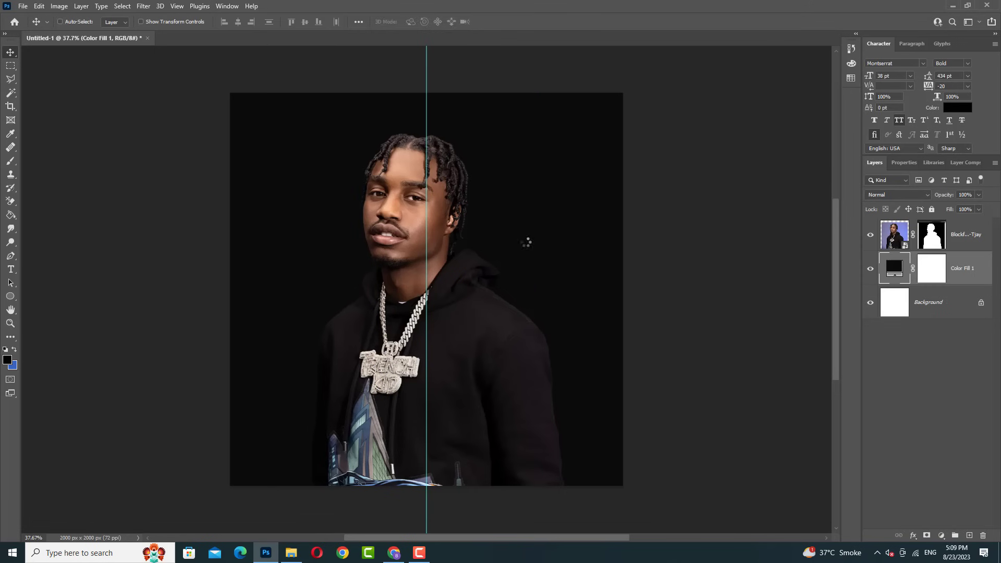
left_click_drag(397, 166, 525, 239)
mouse_move(599, 265)
left_mouse_down()
mouse_move(675, 254)
mouse_move(688, 268)
mouse_move(614, 261)
left_mouse_up()
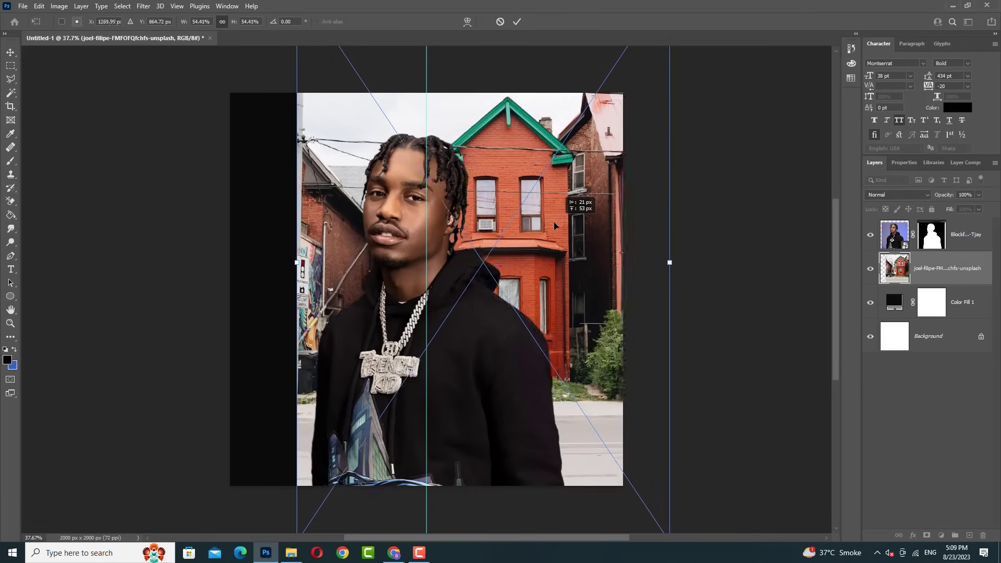
key("Return")
scroll(604, 220, "down", 2)
- Apply a Camera Raw Filter to the house photo with raised Shadows, Texture and Clarity
left_click(144, 6)
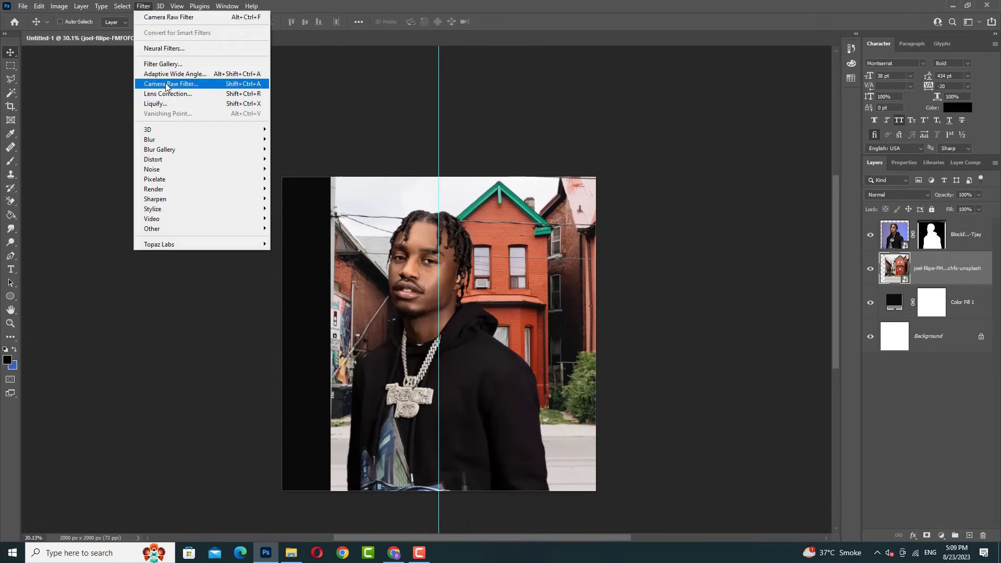
left_click(167, 85)
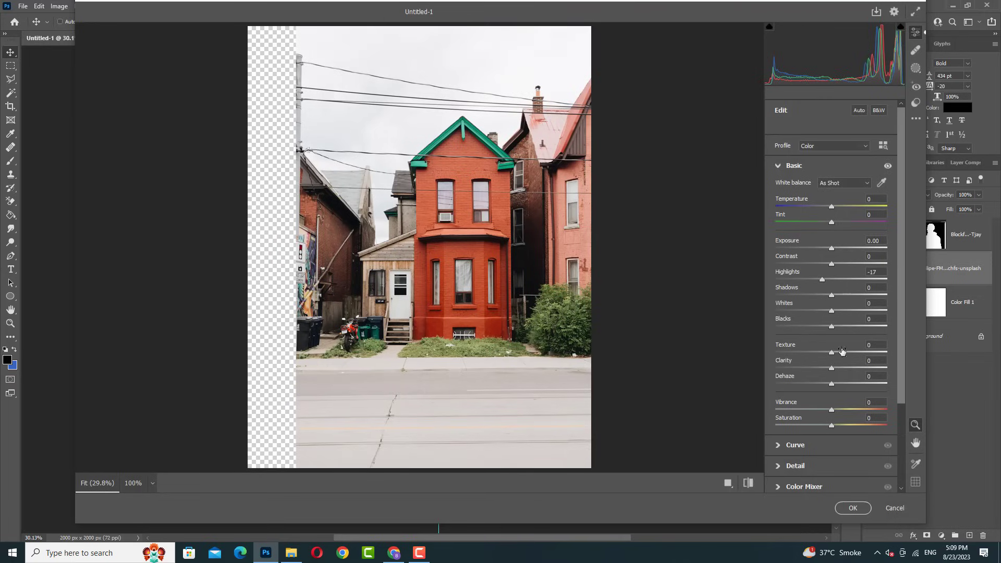
left_click_drag(838, 296, 849, 296)
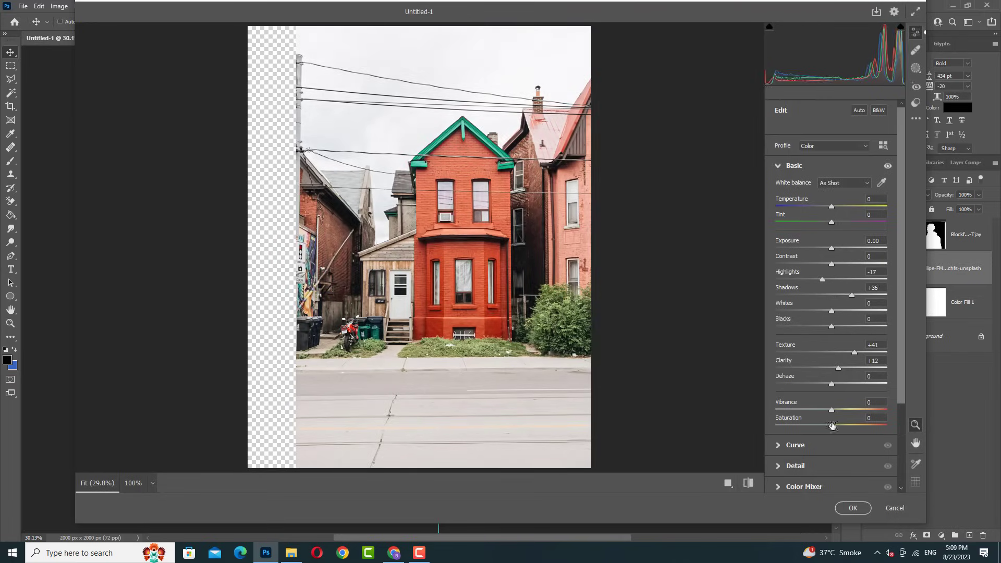
left_click(853, 508)
- Turn the house photo black and white with Hue/Saturation at -100 saturation
key("ctrl+u")
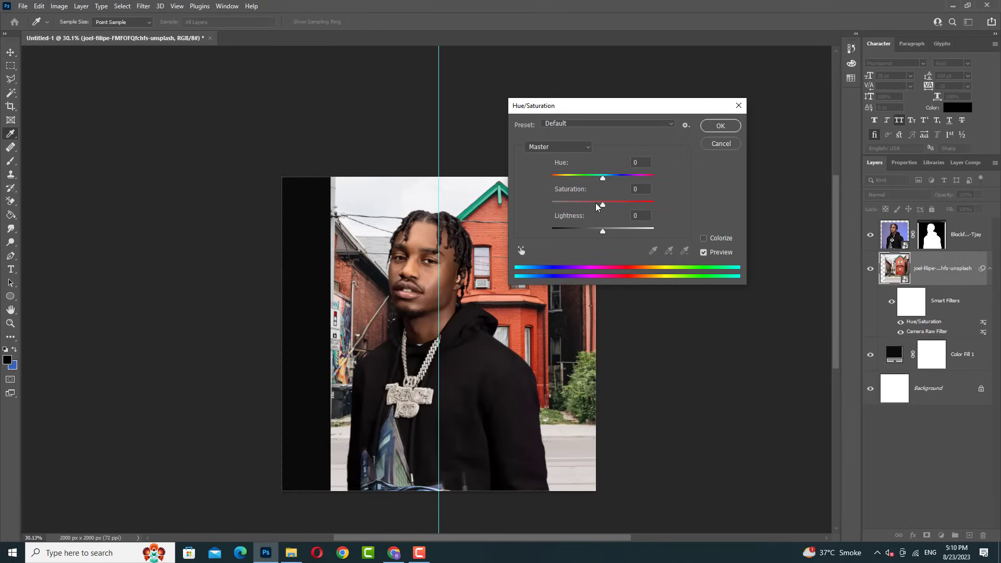
left_click_drag(600, 200, 530, 201)
left_click(722, 129)
scroll(756, 208, "up", 5)
- Rasterize the house layer and trace its rooftop outline with the Pen tool
right_click(969, 268)
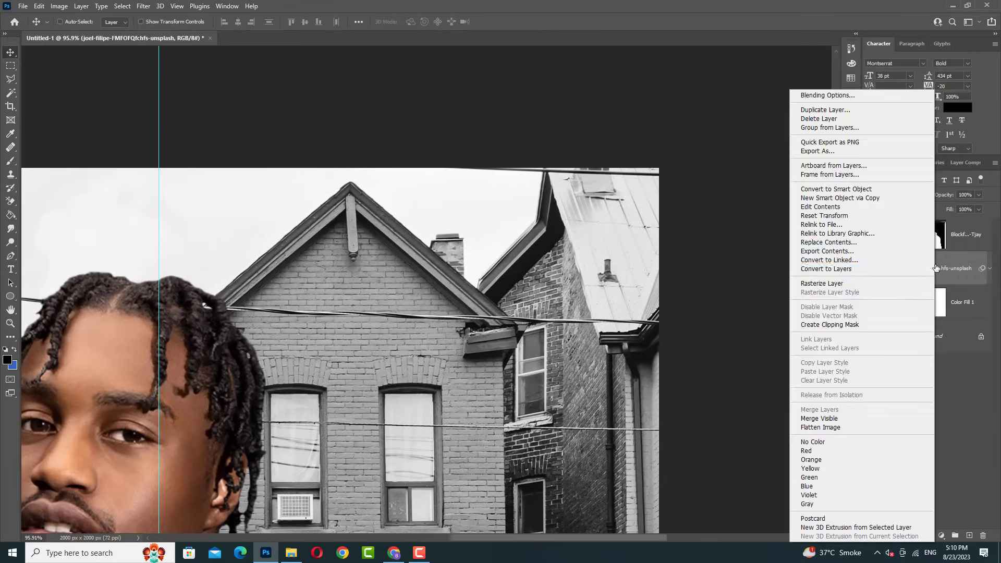
left_click(830, 283)
scroll(621, 175, "up", 2)
key("p")
left_click(505, 130)
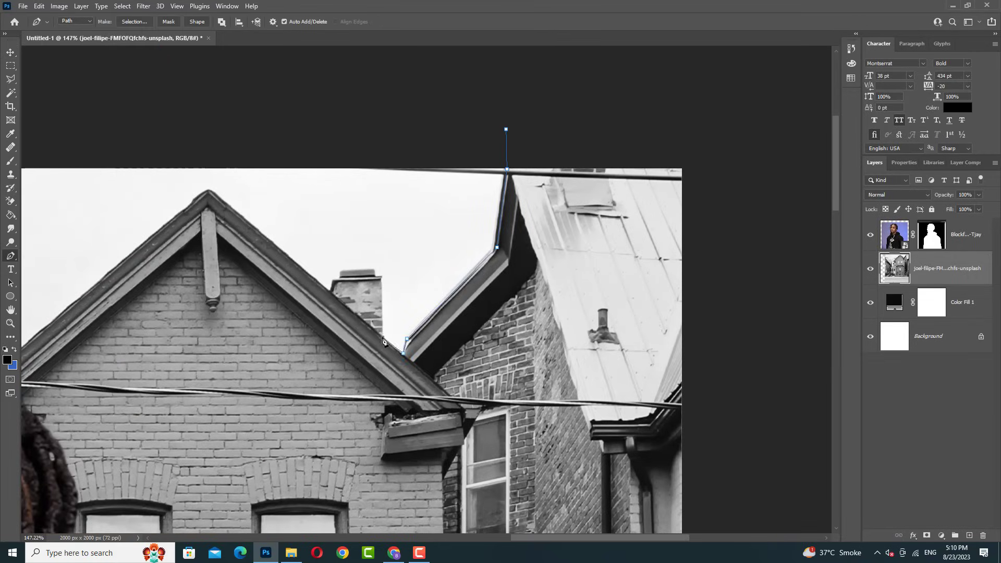
scroll(383, 341, "up", 5)
scroll(279, 251, "down", 5)
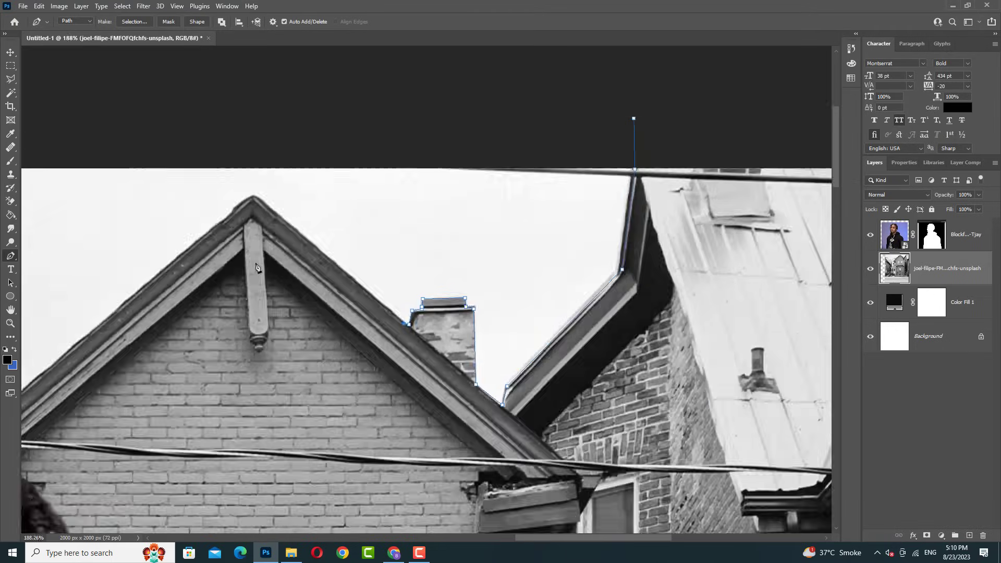
scroll(365, 287, "up", 1)
scroll(391, 297, "down", 1)
scroll(420, 314, "down", 2)
scroll(419, 313, "down", 3)
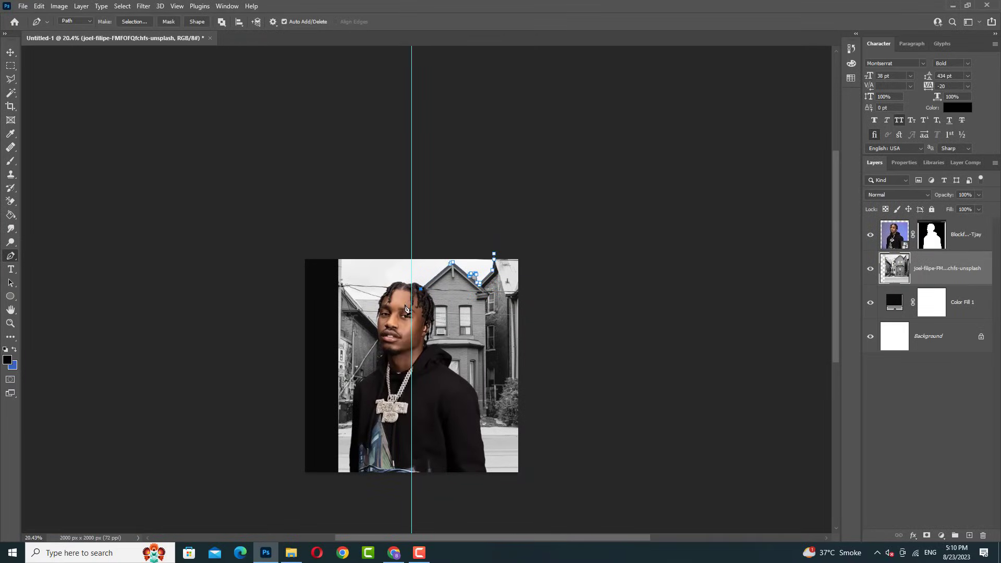
- Make a 2 px feathered selection, copy it to Layer 1, delete the original, add a mask
right_click(462, 334)
left_click(485, 171)
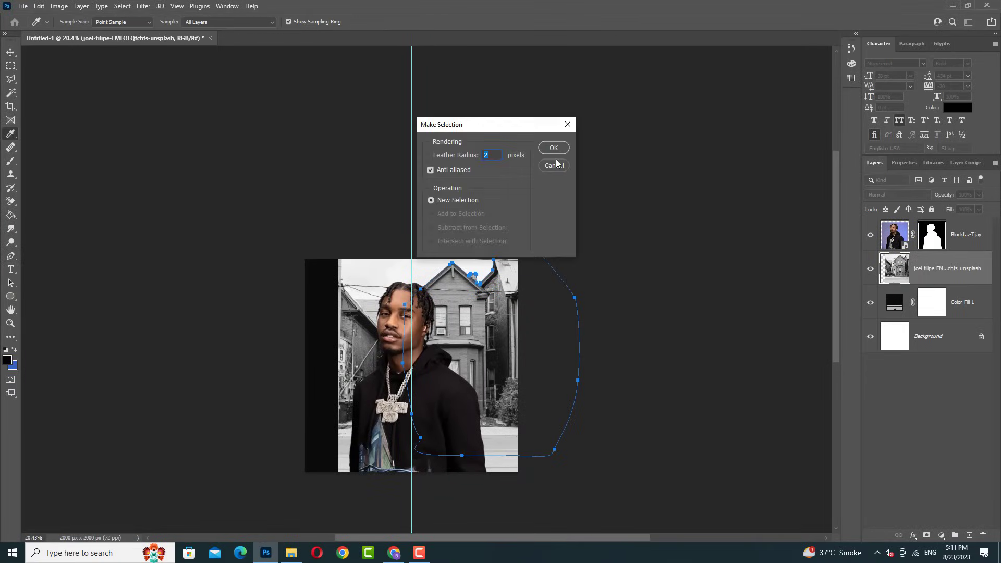
key("Return")
key("ctrl+j")
left_click_drag(981, 535, 982, 535)
scroll(553, 426, "up", 1)
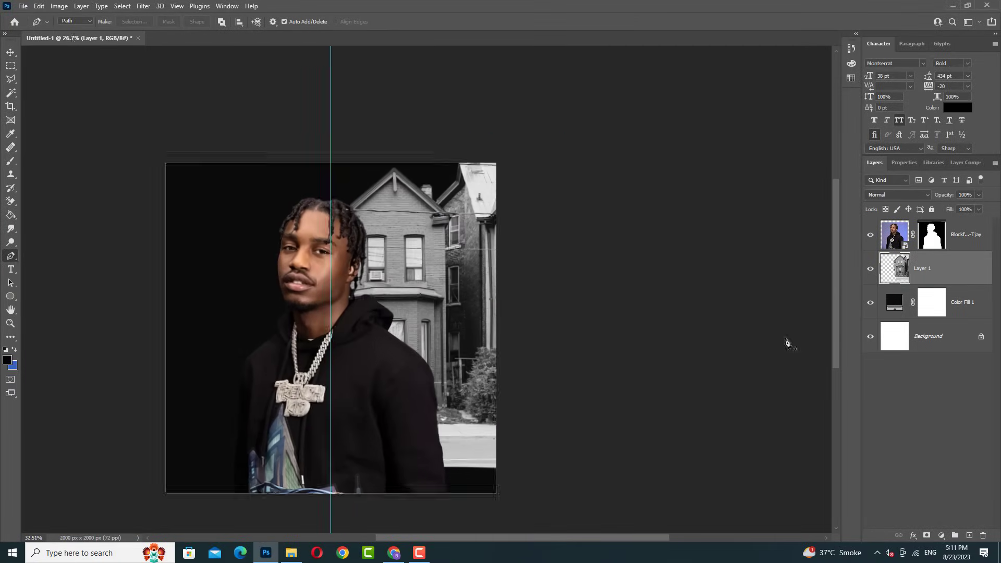
left_click(926, 535)
- Fade the right side of Layer 1's houses into black with a 1800 px brush on its mask
scroll(501, 328, "up", 1)
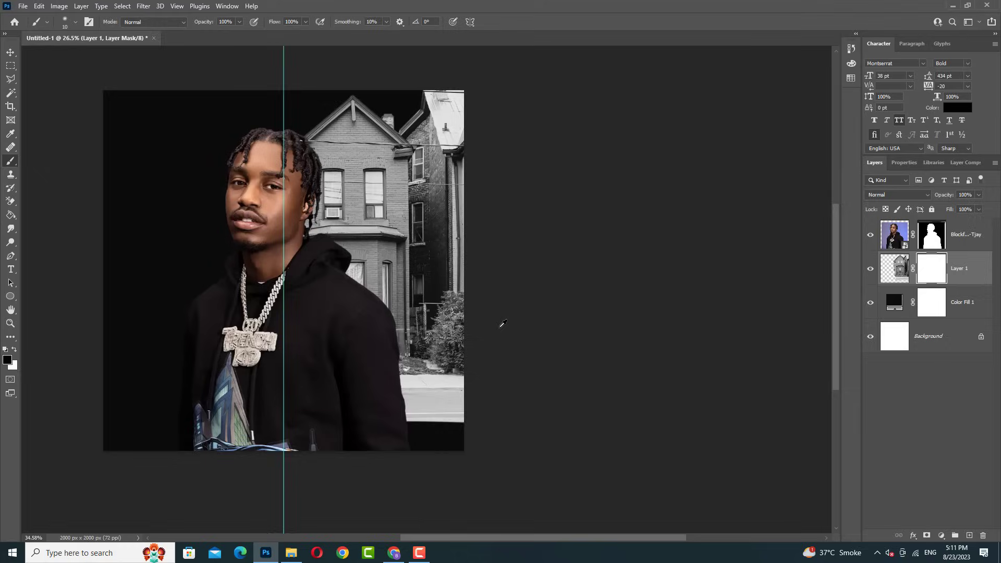
right_click(336, 251)
key("Return")
scroll(472, 370, "down", 3)
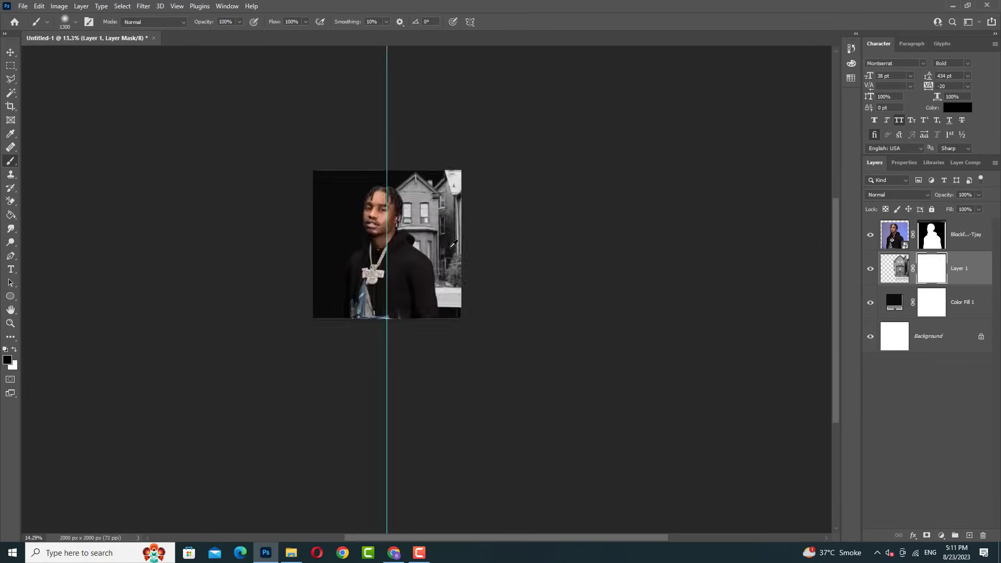
scroll(472, 370, "up", 2)
scroll(472, 371, "down", 1)
key("bracketright")
key("bracketright")
left_click_drag(472, 370, 362, 373)
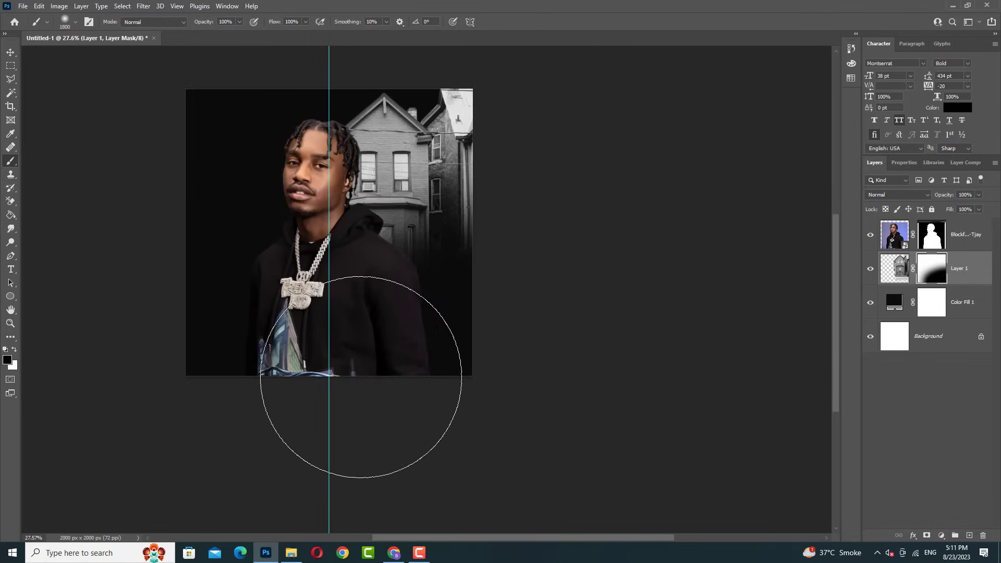
scroll(519, 272, "up", 1)
left_click_drag(519, 273, 512, 237)
scroll(499, 172, "down", 1)
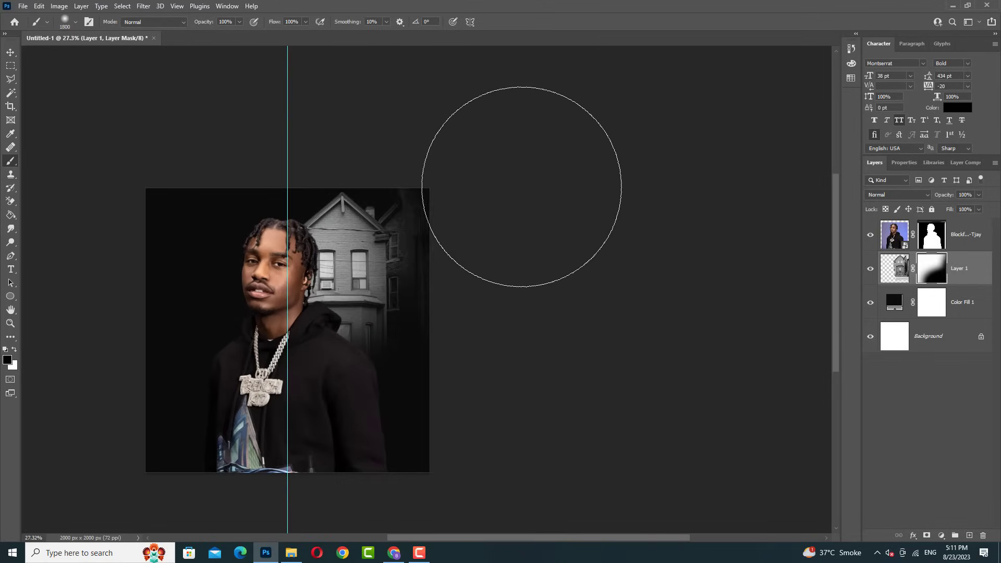
key("bracketleft")
key("bracketleft")
key("bracketleft")
scroll(521, 183, "up", 1)
scroll(573, 132, "up", 3)
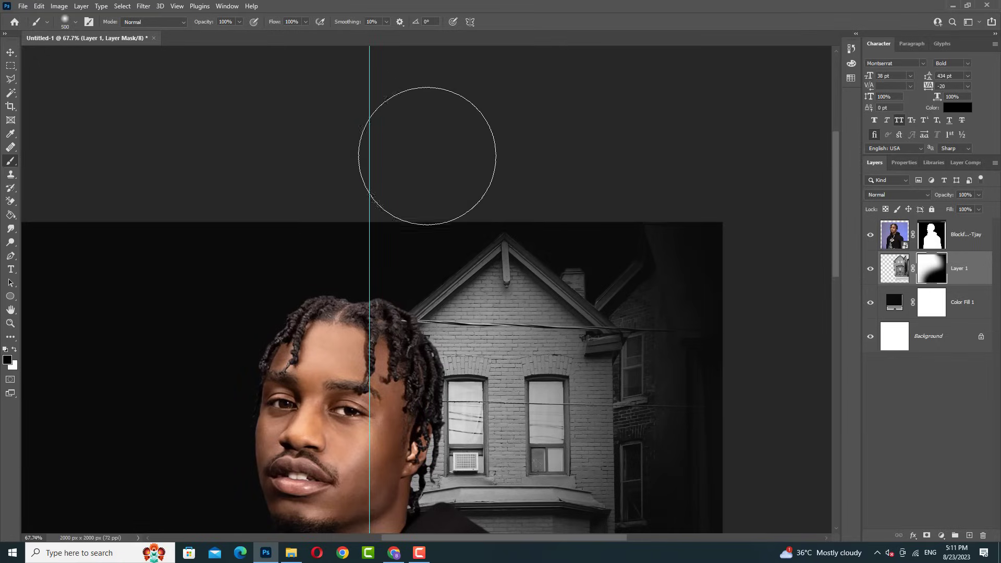
scroll(297, 245, "down", 2)
scroll(103, 85, "down", 3)
- Place the second brick-house photo onto the canvas behind the rapper
key("v")
scroll(345, 183, "down", 1)
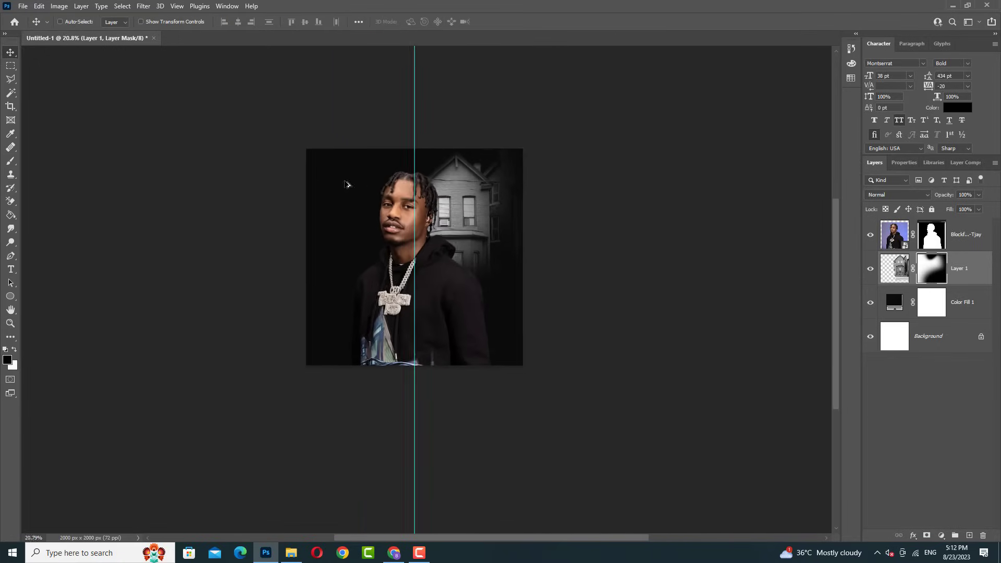
scroll(367, 487, "up", 1)
left_click(291, 553)
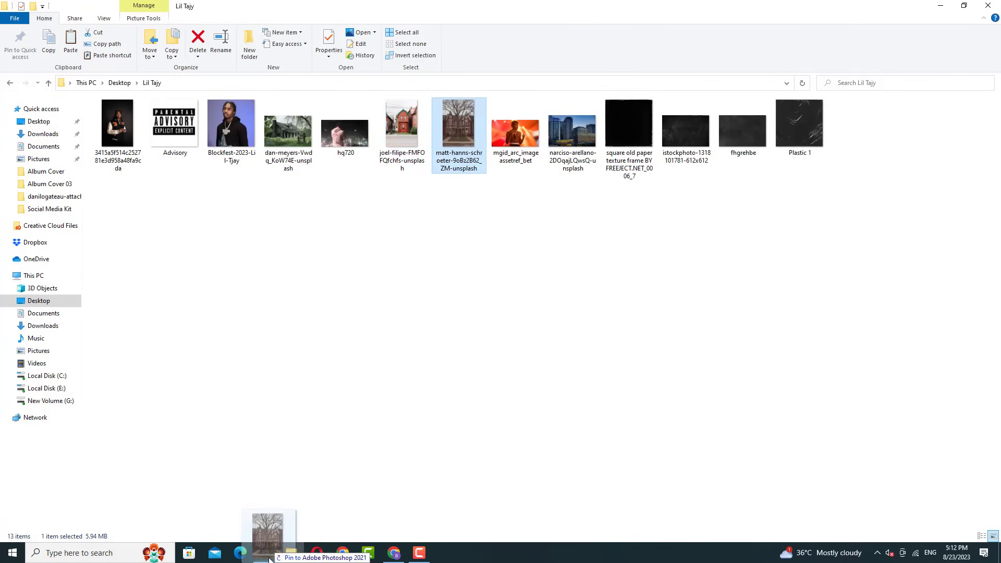
mouse_move(269, 559)
left_mouse_down()
mouse_move(324, 268)
mouse_move(479, 270)
left_mouse_up()
key("Return")
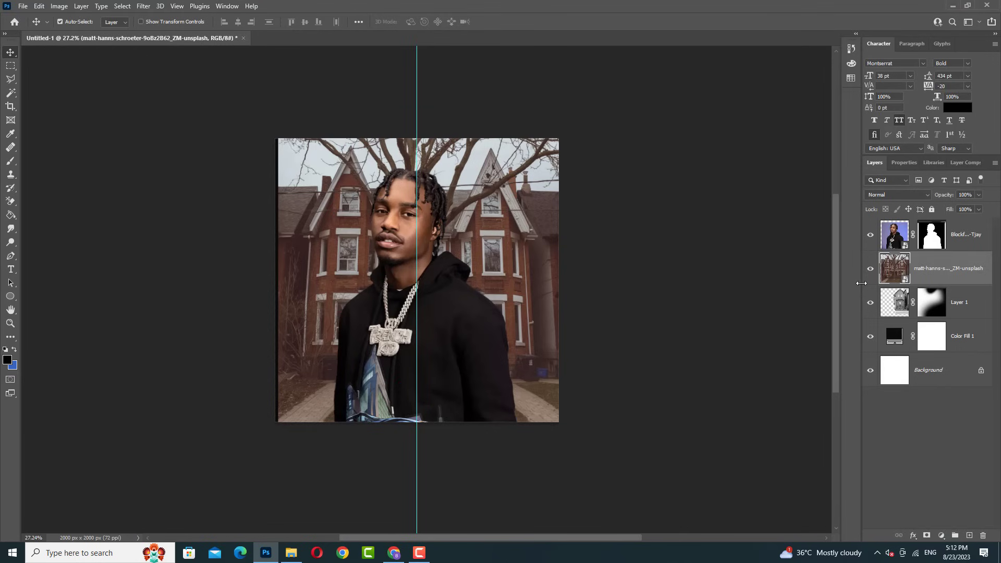
- Strip the colour from the brick-house photo so it turns greyscale
key("ctrl+u")
key("Return")
right_click(938, 268)
key("Escape")
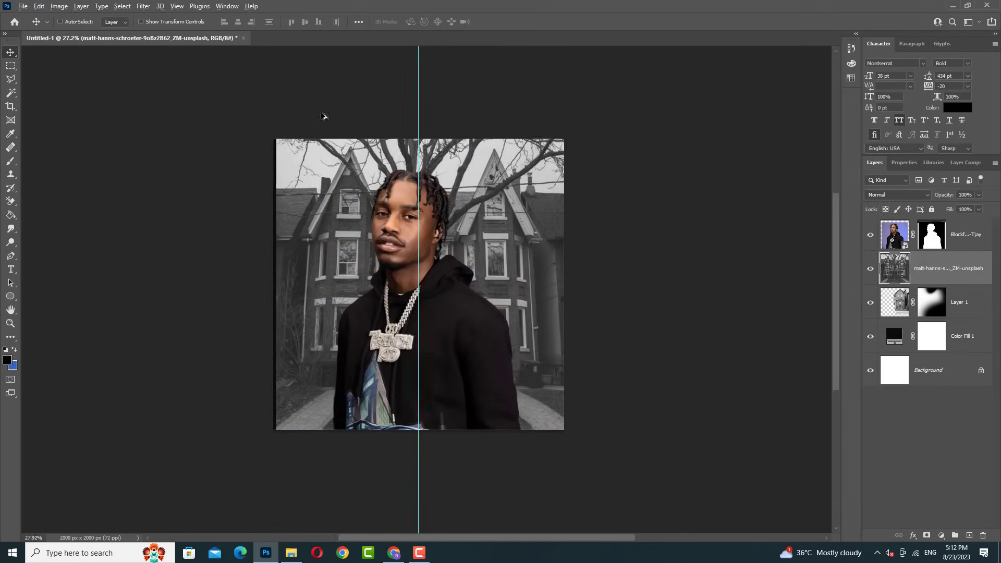
scroll(358, 149, "up", 5)
- Trace the roofline and chimney with the Pen tool and cut the house onto Layer 2
key("p")
left_click(142, 273)
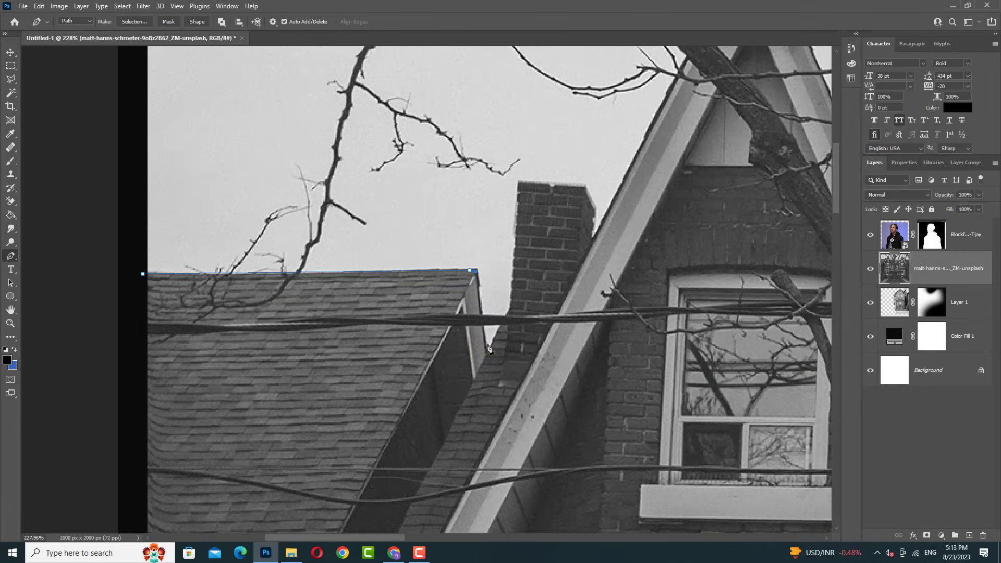
left_click(593, 238)
scroll(595, 241, "down", 2)
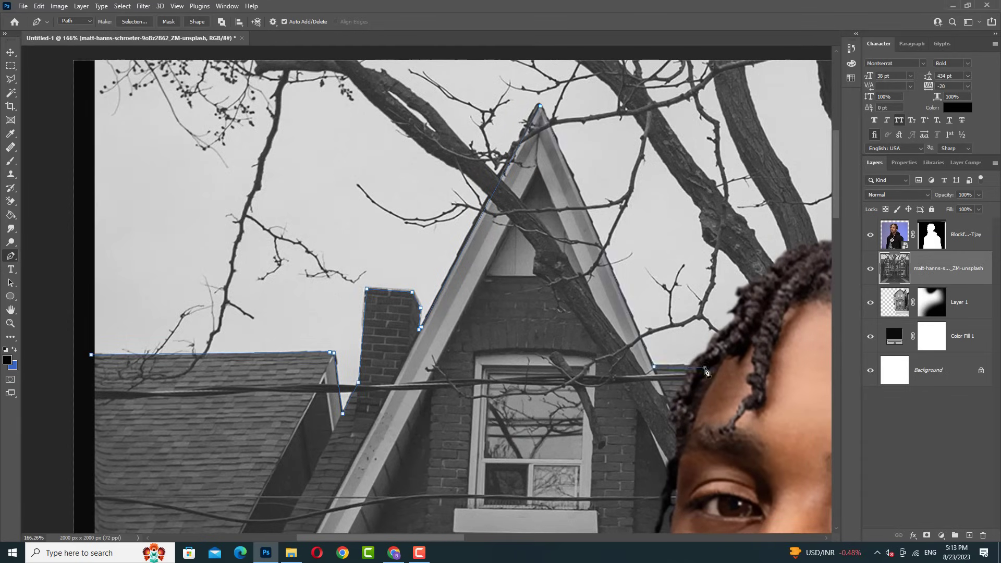
scroll(504, 253, "down", 10)
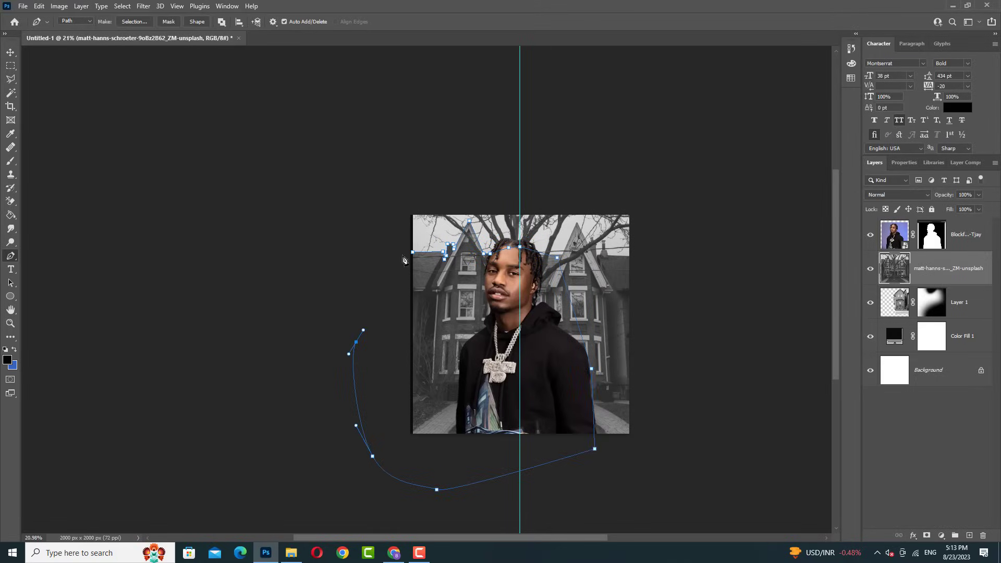
right_click(482, 295)
left_click(537, 350)
scroll(472, 236, "down", 4)
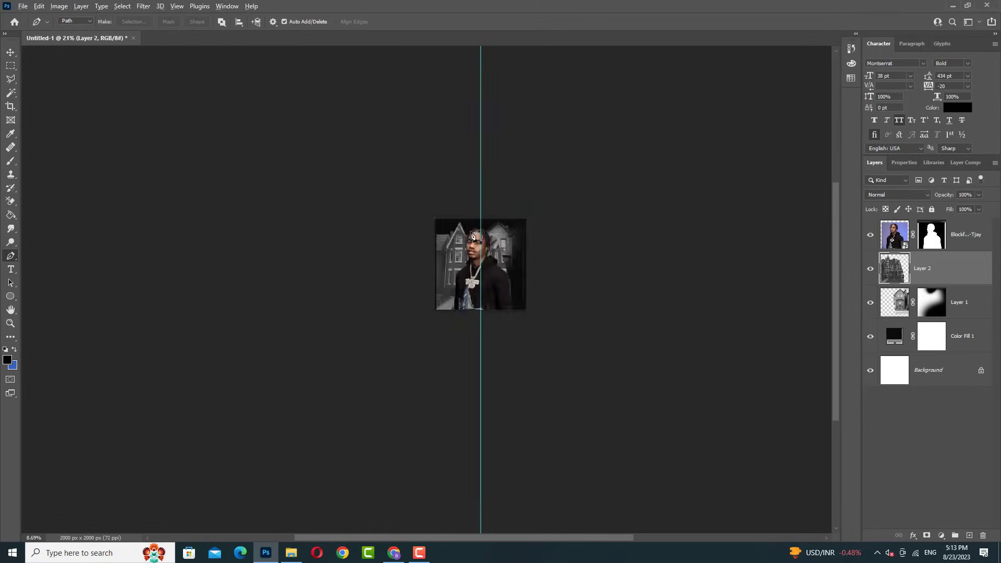
scroll(471, 236, "up", 5)
right_click(11, 161)
- Mask Layer 2 and paint its lower left and roofline edges into the darkness
left_click(52, 159)
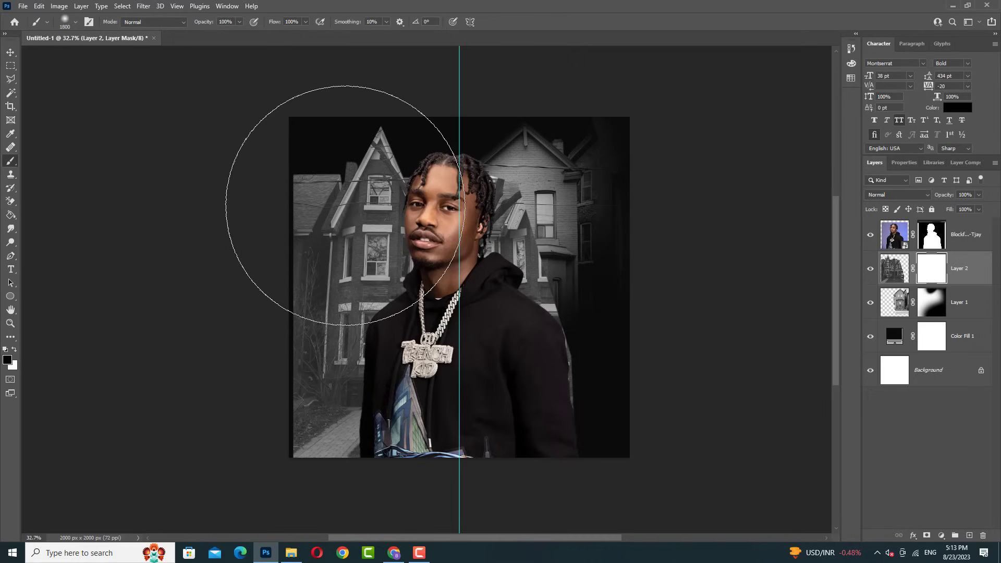
key("bracketleft")
left_click_drag(565, 209, 587, 237)
scroll(574, 376, "down", 2)
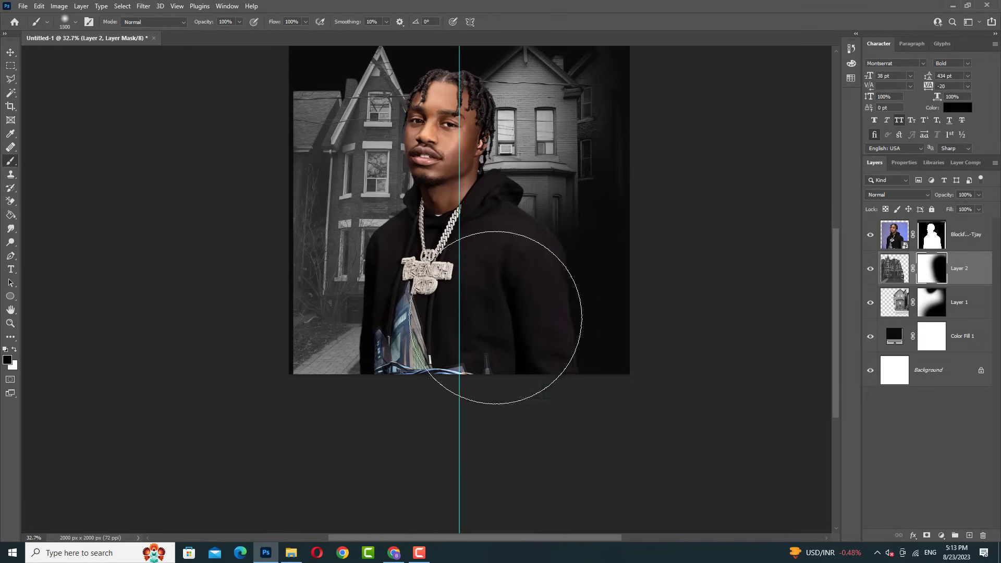
key("bracketright")
key("bracketright")
key("bracketright")
left_click_drag(443, 436, 257, 414)
scroll(417, 423, "up", 2)
scroll(510, 428, "up", 2)
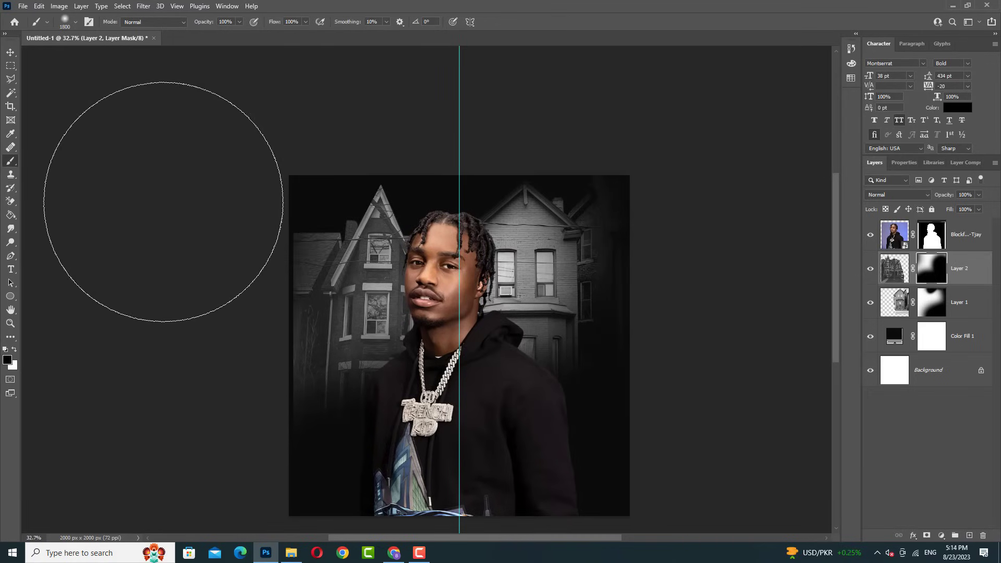
key("bracketleft")
scroll(219, 214, "down", 2)
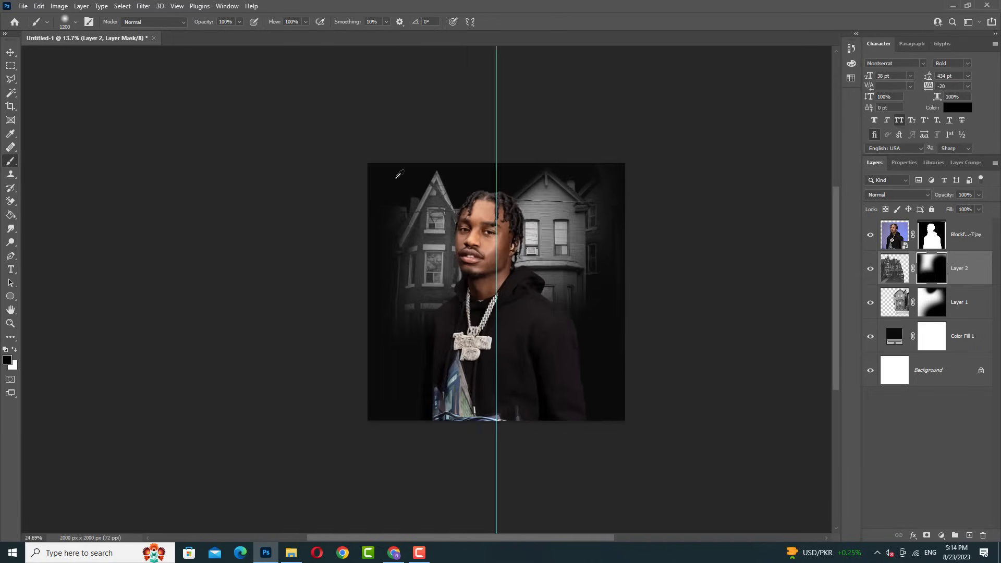
scroll(313, 132, "up", 5)
key("bracketleft")
key("bracketleft")
key("bracketleft")
scroll(380, 107, "up", 4)
scroll(364, 190, "up", 1)
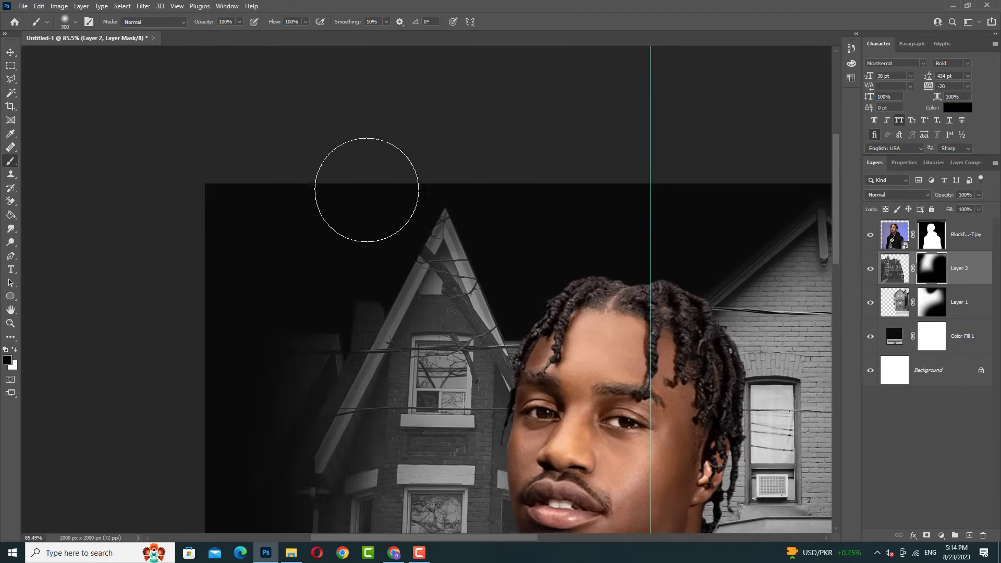
scroll(138, 167, "down", 10)
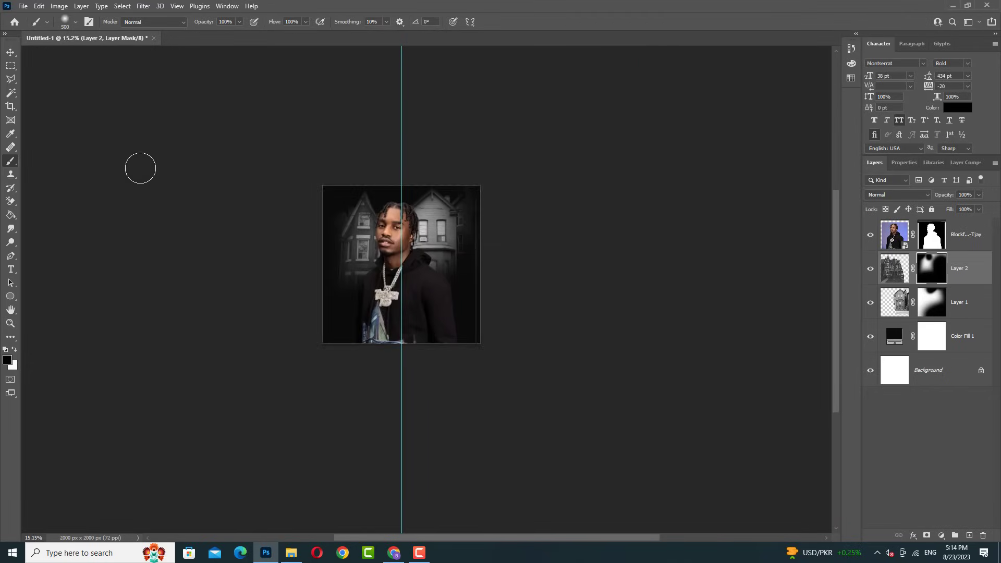
scroll(397, 296, "up", 2)
key("v")
scroll(398, 296, "up", 2)
scroll(397, 296, "up", 1)
- Add a Black & White adjustment layer on top with Reds lowered to 22
left_click(894, 234)
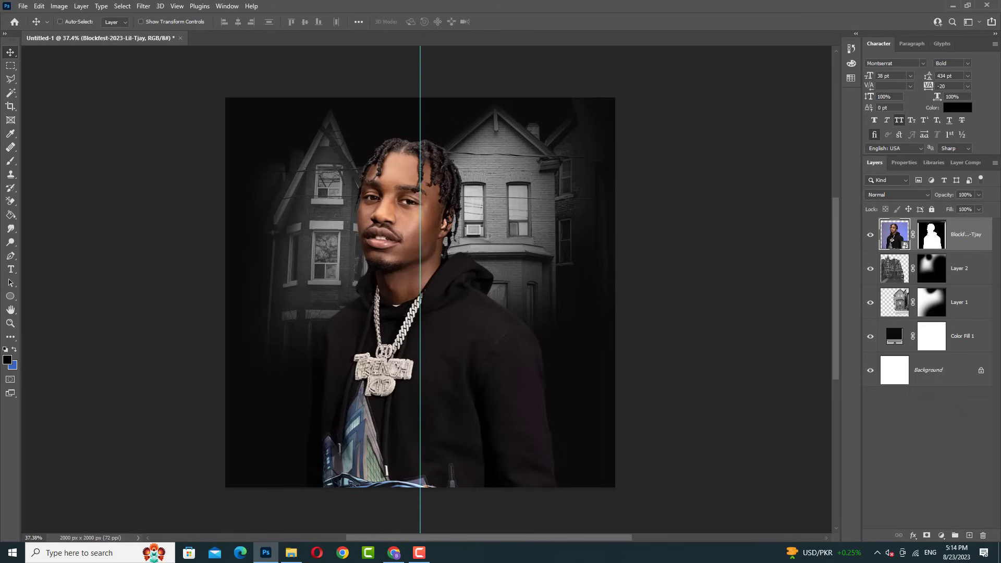
left_click(941, 535)
left_click(942, 455)
left_click_drag(925, 236, 928, 276)
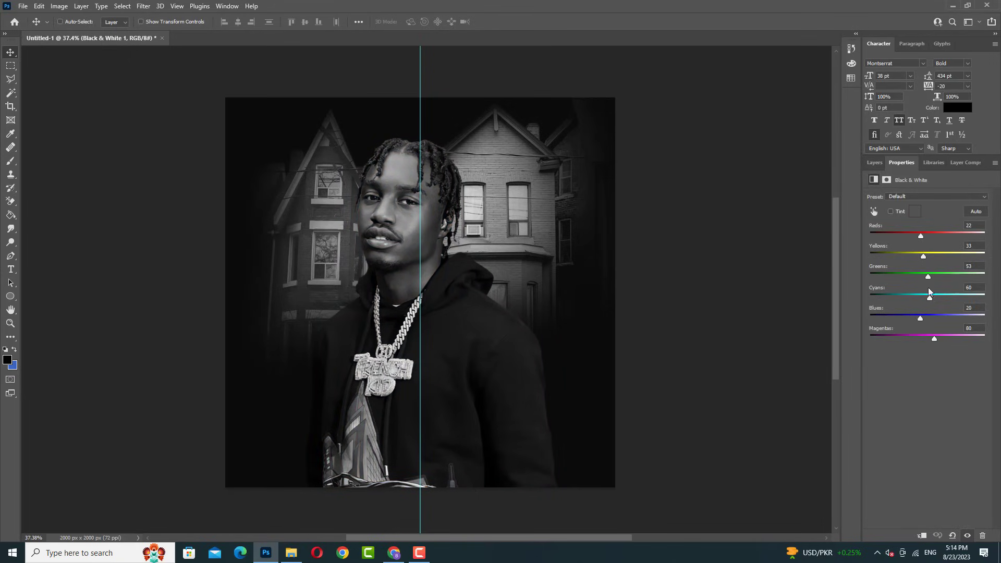
left_click(875, 162)
left_click(931, 234)
- Paint black on the Black & White mask over the forehead, eyes, nose and cheeks to restore skin colour
key("b")
scroll(396, 198, "up", 3)
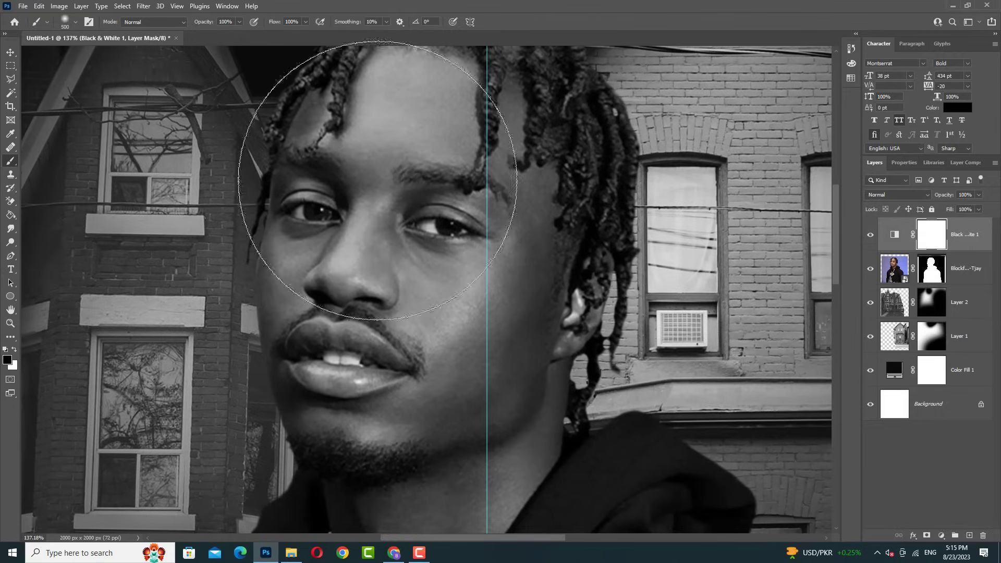
left_click_drag(459, 230, 448, 448)
mouse_move(439, 188)
left_mouse_down()
mouse_move(504, 204)
mouse_move(388, 157)
mouse_move(426, 257)
mouse_move(529, 229)
left_mouse_up()
scroll(528, 229, "up", 2)
left_click_drag(379, 167, 519, 297)
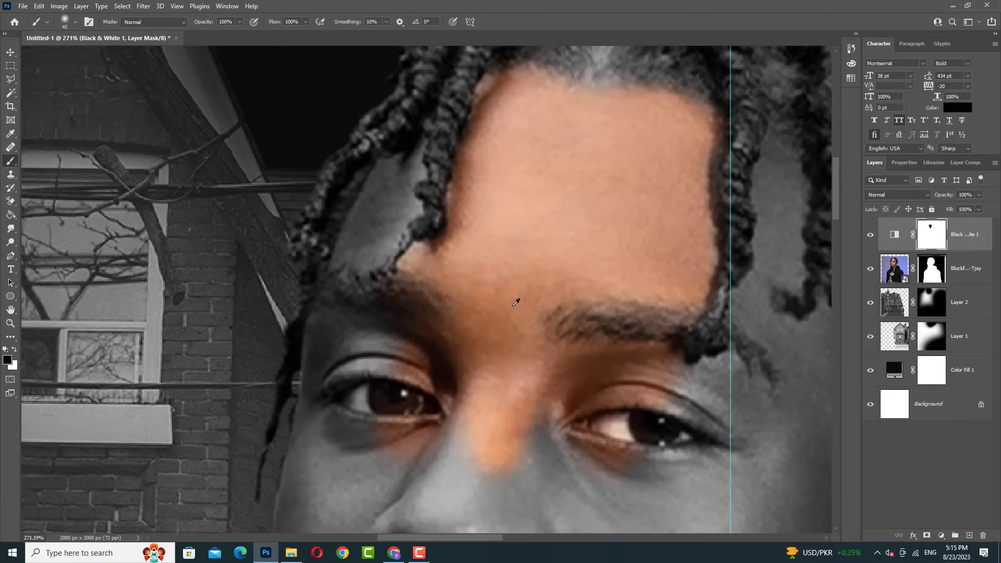
scroll(519, 297, "down", 4)
scroll(480, 226, "up", 5)
scroll(480, 226, "down", 3)
left_click_drag(476, 197, 588, 156)
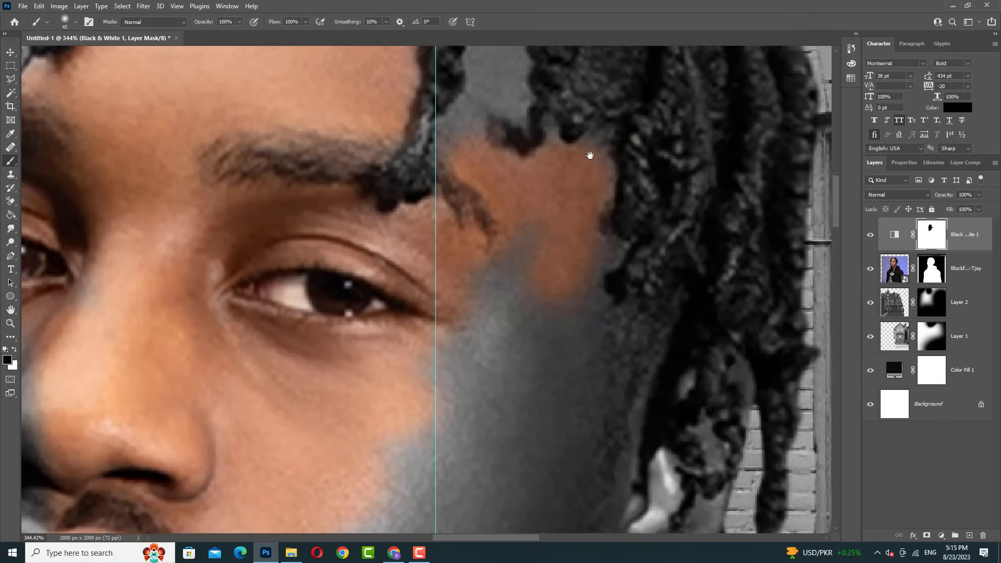
scroll(570, 201, "up", 2)
scroll(598, 243, "down", 3)
scroll(598, 243, "up", 1)
mouse_move(594, 292)
left_mouse_down()
mouse_move(512, 353)
mouse_move(313, 277)
mouse_move(386, 232)
left_mouse_up()
- Restore the rapper's skin colour along the jawline, chin and neck on the mask
scroll(313, 277, "up", 1)
scroll(301, 234, "down", 5)
scroll(608, 256, "up", 2)
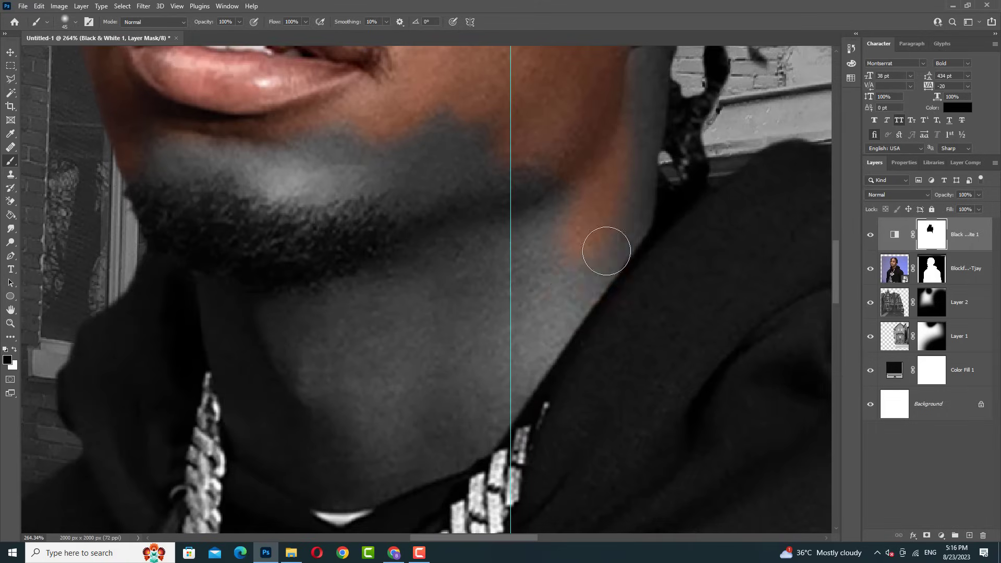
left_click_drag(608, 256, 585, 293)
mouse_move(425, 371)
left_mouse_down()
mouse_move(352, 325)
mouse_move(670, 62)
left_mouse_up()
scroll(670, 62, "down", 3)
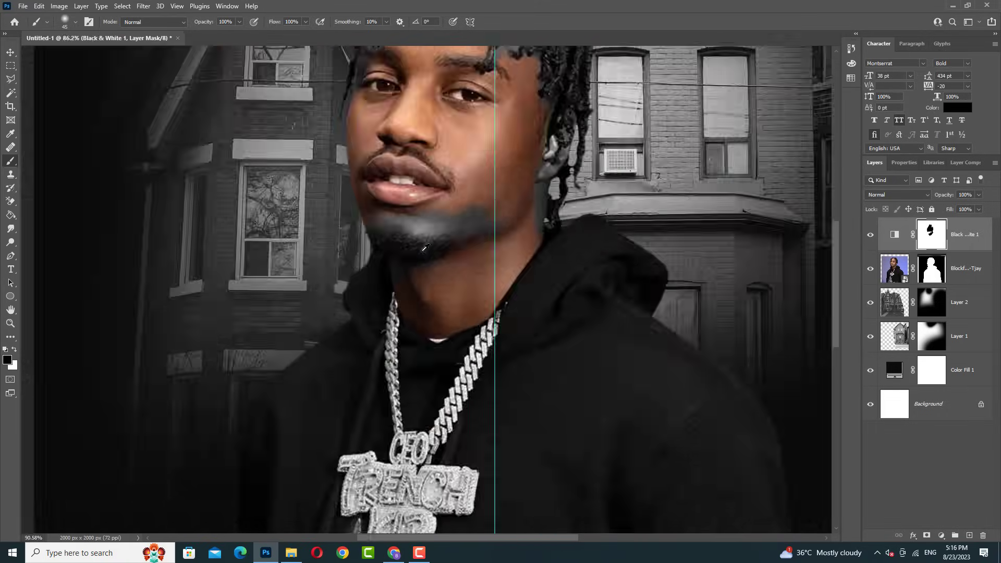
scroll(424, 235, "up", 3)
left_click_drag(505, 198, 424, 235)
scroll(425, 234, "up", 1)
scroll(407, 172, "down", 5)
scroll(440, 375, "up", 4)
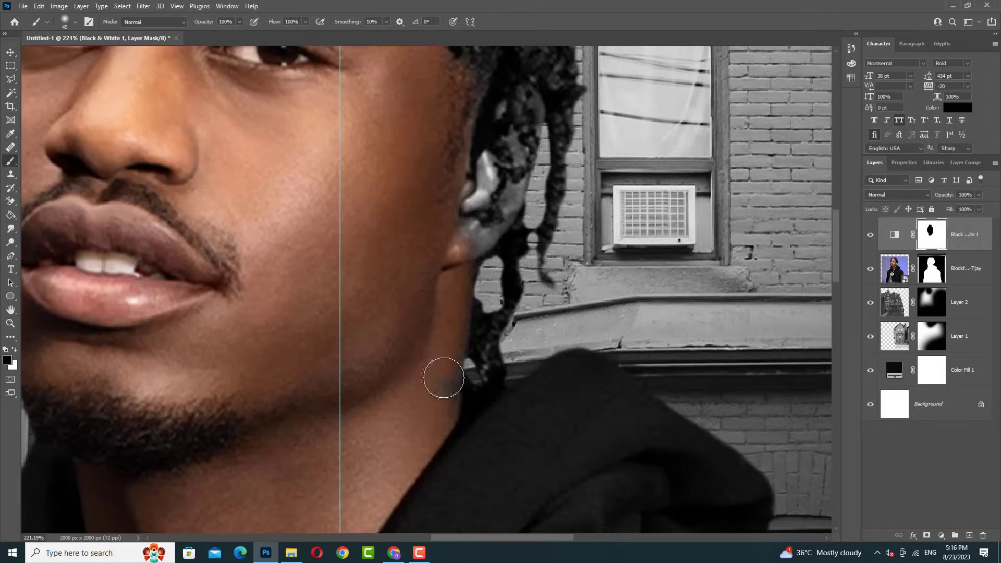
scroll(472, 242, "down", 4)
scroll(476, 246, "up", 1)
scroll(406, 175, "up", 5)
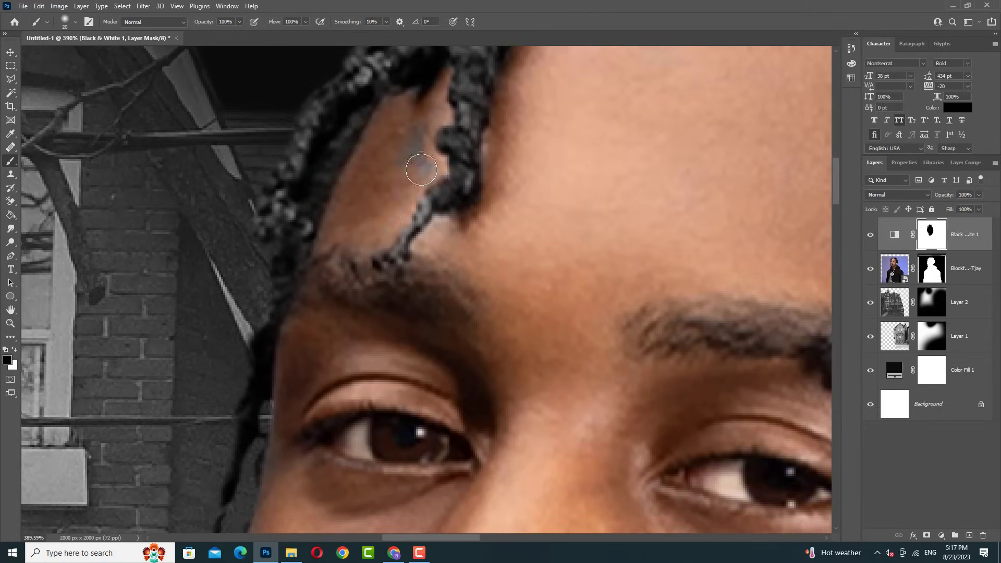
scroll(483, 239, "down", 3)
scroll(419, 201, "up", 3)
- Touch up the hairline and ear with resized brushes, then hide Black & White to compare
key("bracketright")
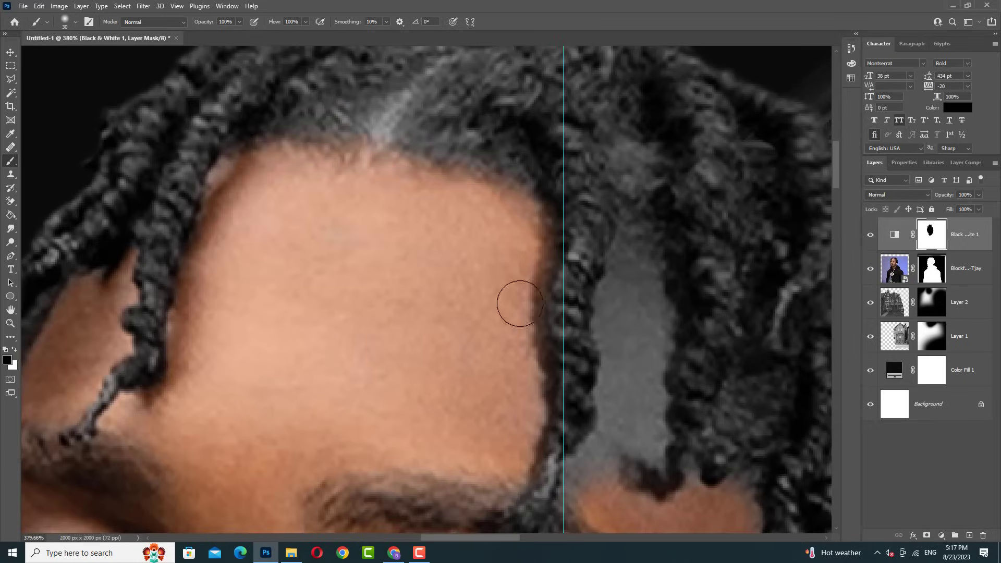
scroll(520, 304, "down", 3)
scroll(464, 257, "up", 3)
left_click_drag(465, 257, 380, 447)
scroll(434, 253, "down", 3)
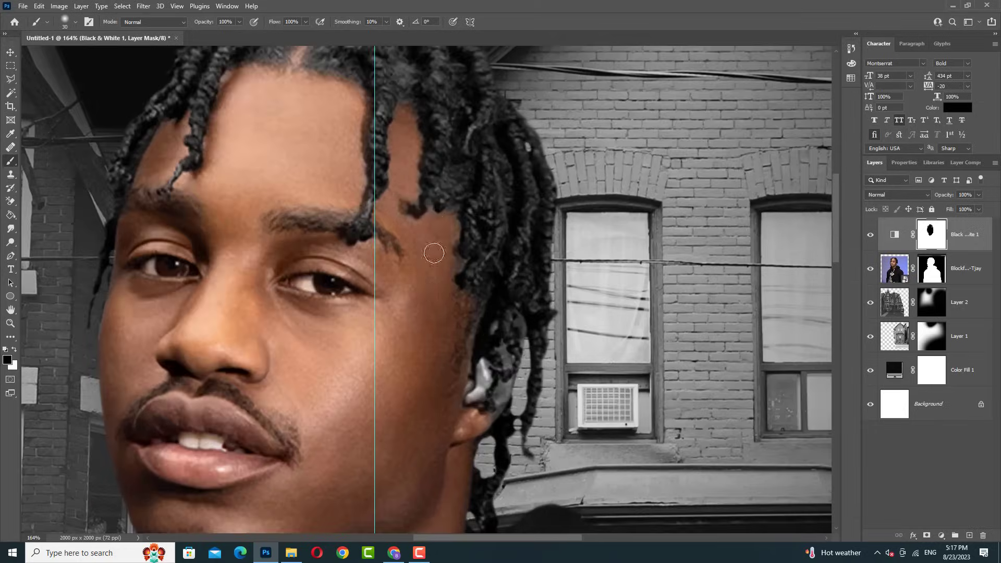
key("bracketleft")
key("bracketleft")
scroll(433, 242, "up", 3)
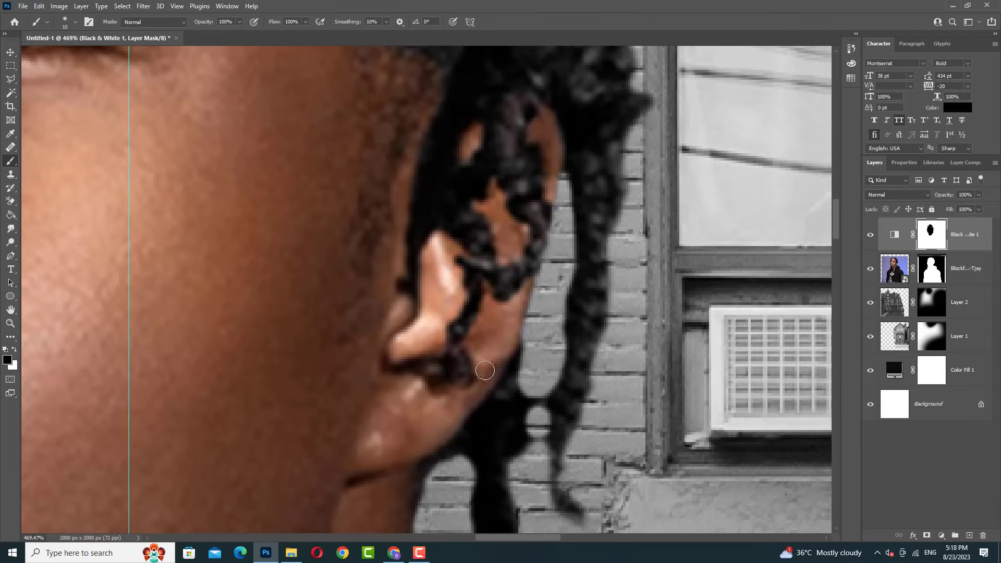
scroll(484, 371, "down", 10)
left_click(870, 234)
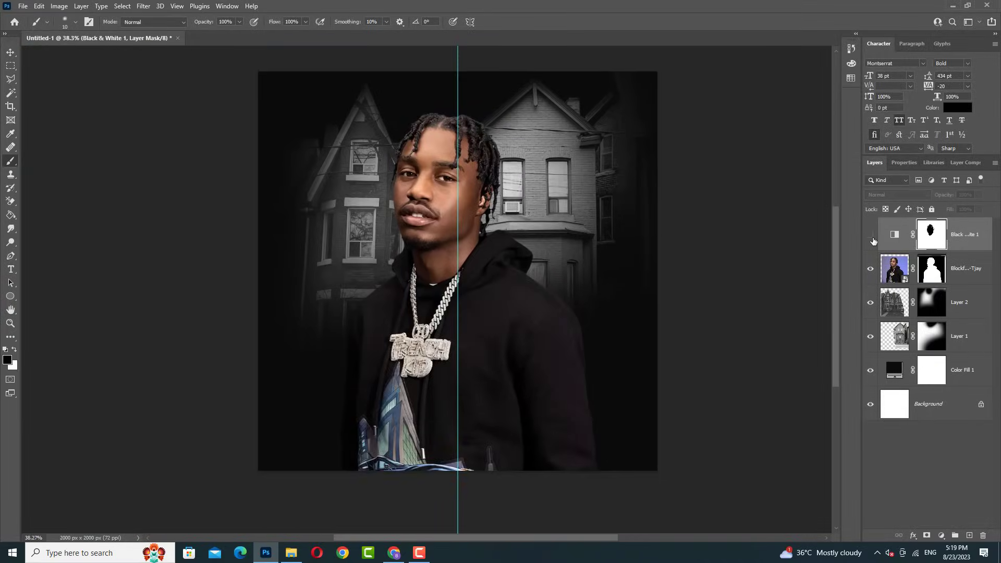
- Place another unsplash city-buildings photo into the cover and keep its layer hidden for now
left_click(870, 235)
scroll(422, 336, "down", 1)
left_click(417, 554)
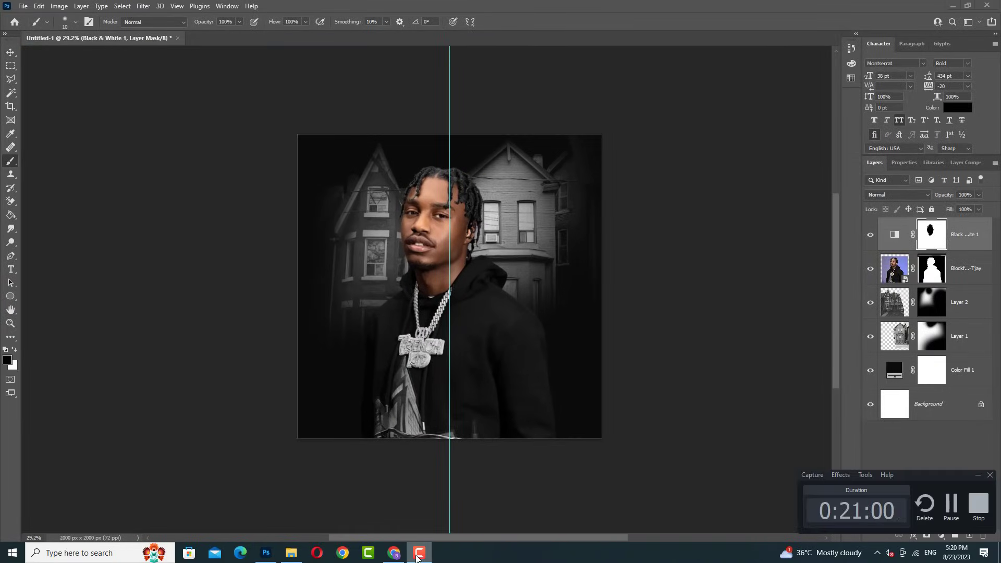
left_click(417, 554)
left_click(291, 552)
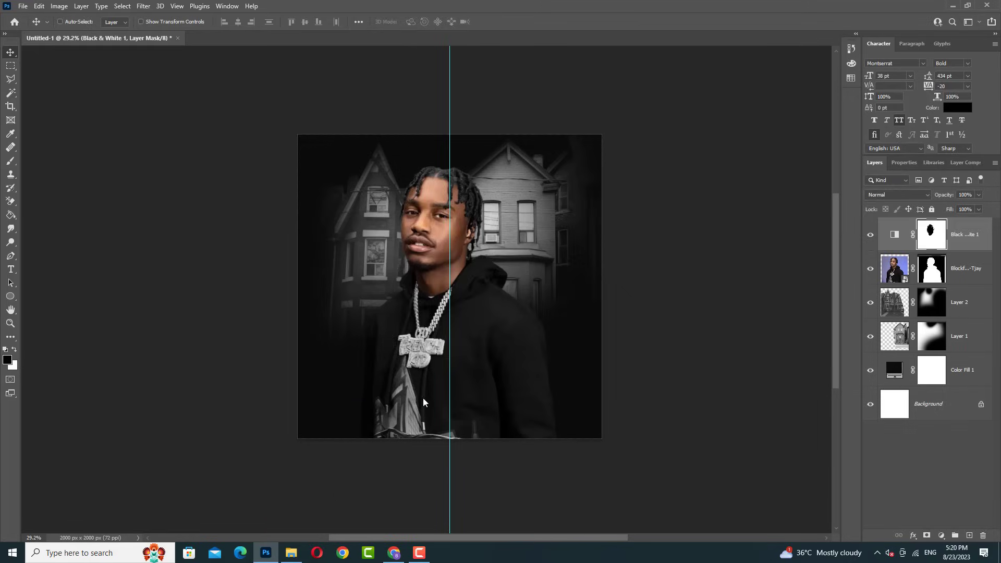
left_click_drag(572, 134, 448, 292)
key("Return")
left_click(870, 235)
- Paint the rapper photo's mask black with a larger soft brush to fade his lower shirt
left_click(931, 303)
key("b")
scroll(477, 324, "down", 3)
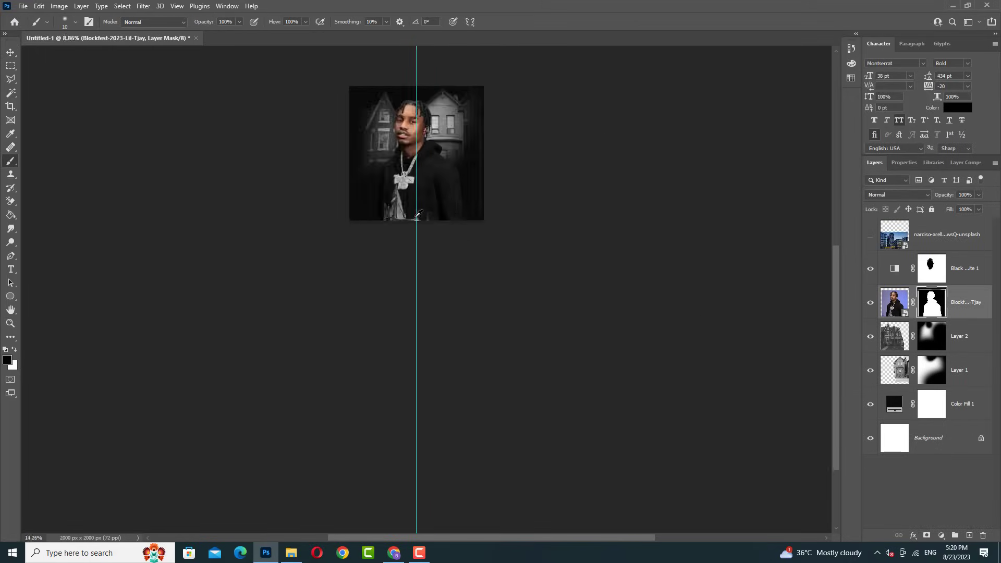
scroll(477, 324, "up", 2)
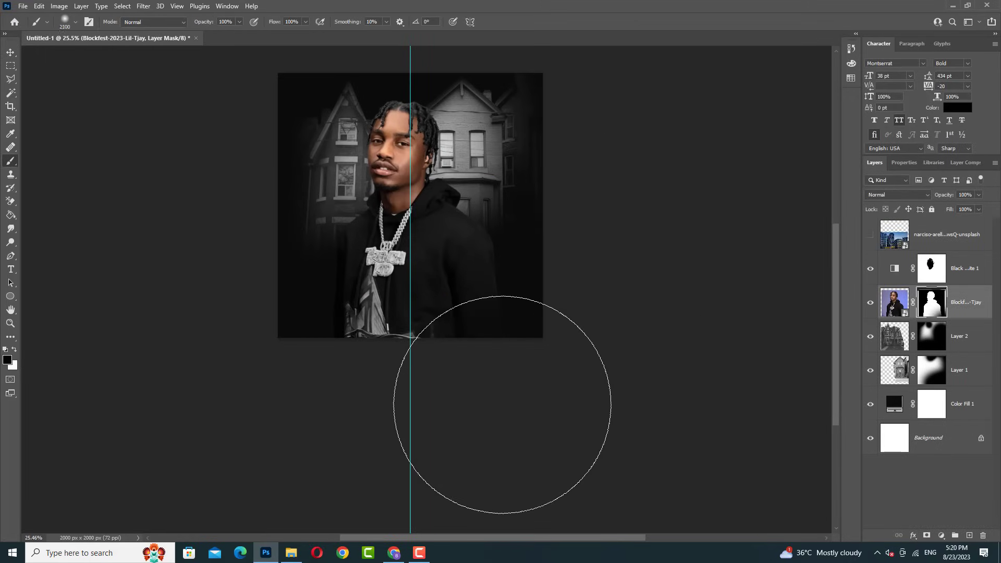
key("bracketright")
key("bracketright")
left_click_drag(312, 324, 271, 395)
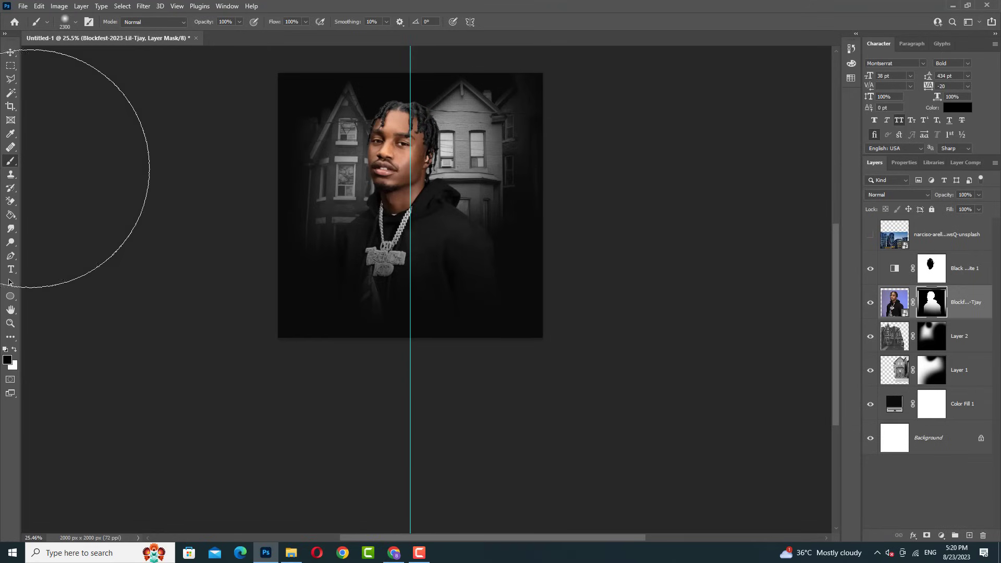
- Nudge the rapper photo upward on the cover with the Move tool
key("v")
scroll(431, 284, "up", 1)
key("shift+Up")
key("shift+Up")
- Show the city-buildings layer beneath the rapper and clip the Black & White adjustment to him
key("shift+Up")
key("shift+Up")
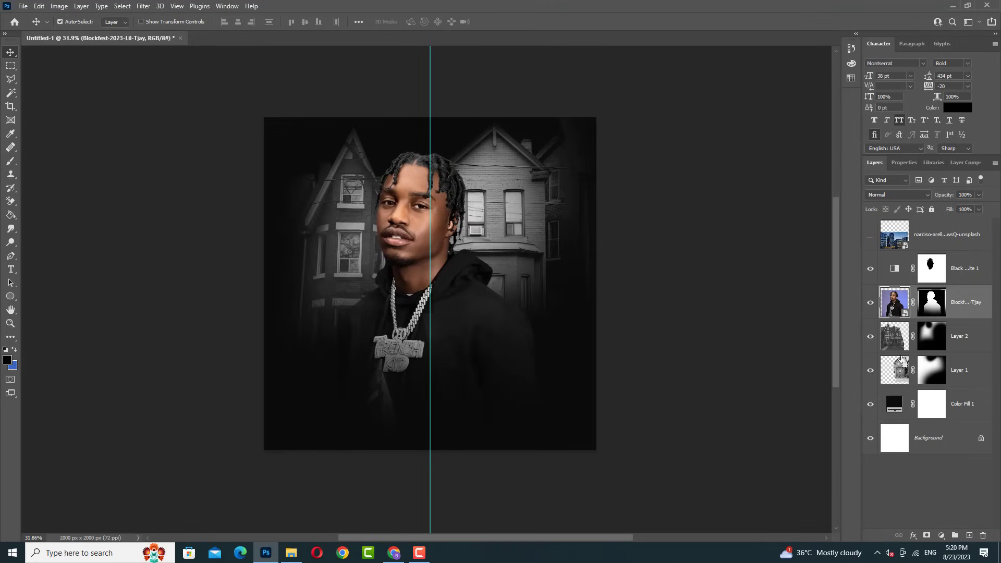
left_click(965, 268, "shift")
key("shift+Up")
key("shift+Up")
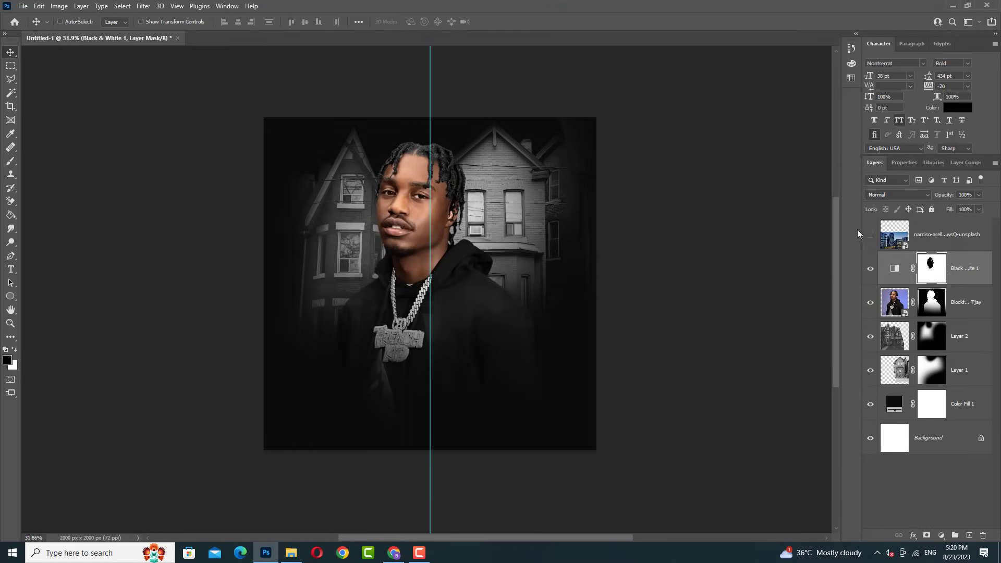
left_click(870, 234)
left_click_drag(938, 234, 870, 312)
scroll(870, 313, "down", 1)
key("ctrl+alt+g")
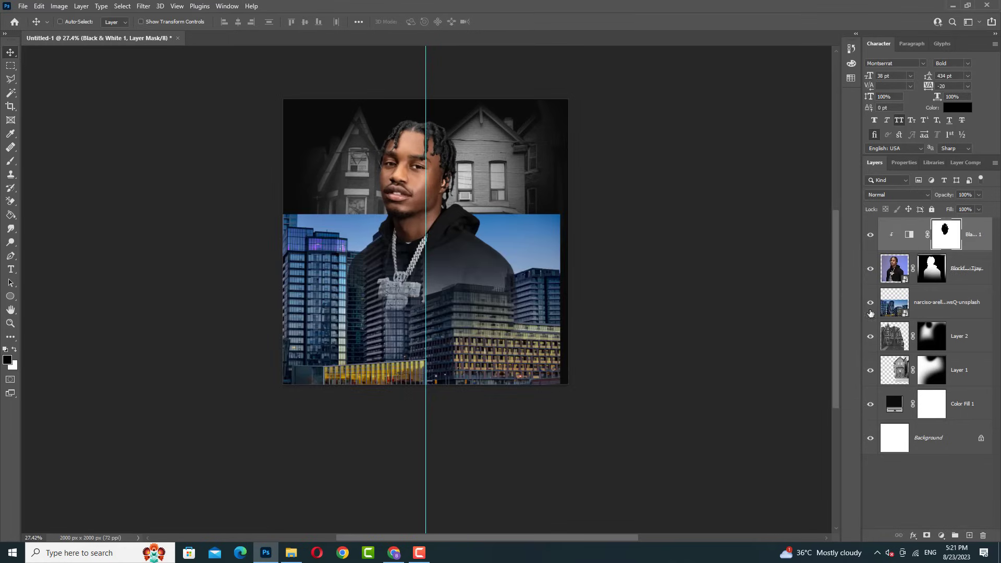
- Desaturate the city-buildings photo with Hue/Saturation and enlarge it across the lower cover
left_click(896, 302)
key("ctrl+u")
key("Return")
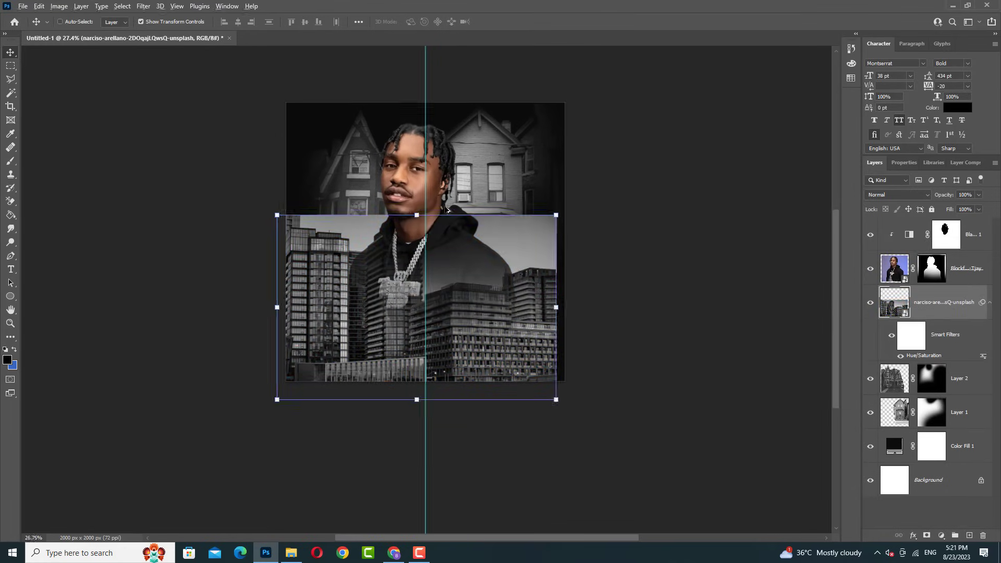
left_click_drag(448, 210, 410, 248)
left_click_drag(423, 141, 424, 107)
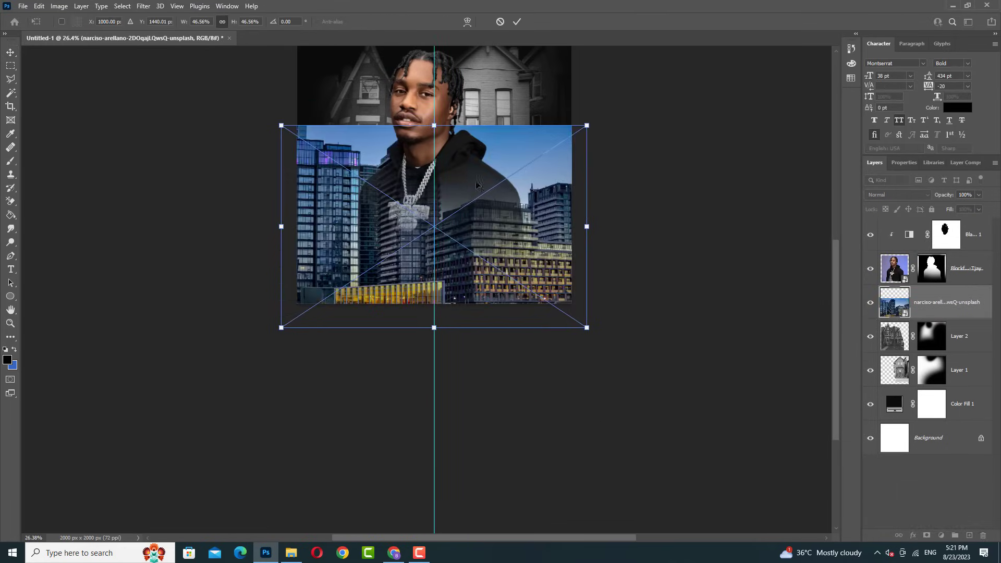
key("Return")
- Turn off transform controls and add a layer mask to the city-buildings layer
scroll(323, 299, "down", 2)
left_click(141, 21)
scroll(457, 220, "up", 1)
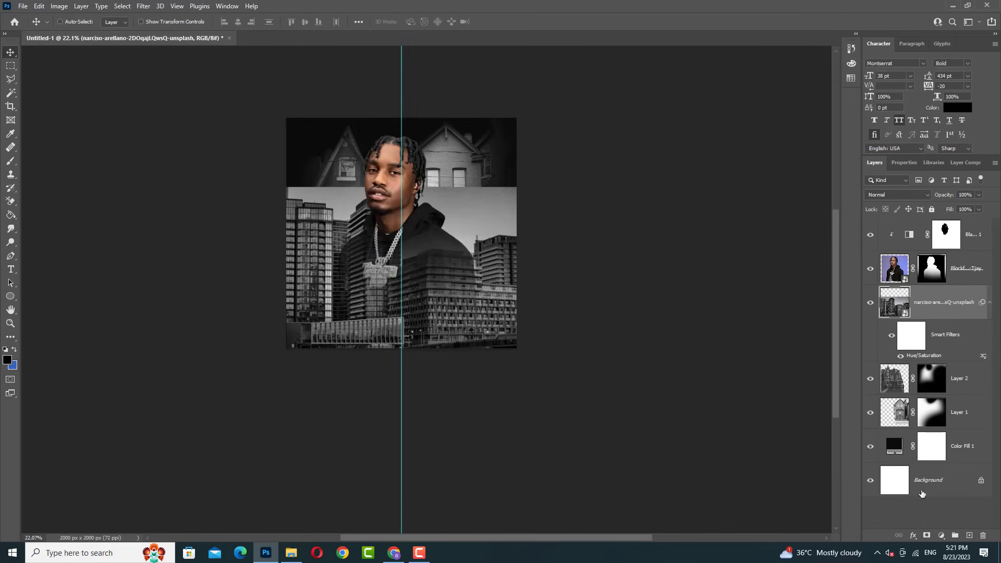
left_click(10, 160)
scroll(599, 192, "up", 1)
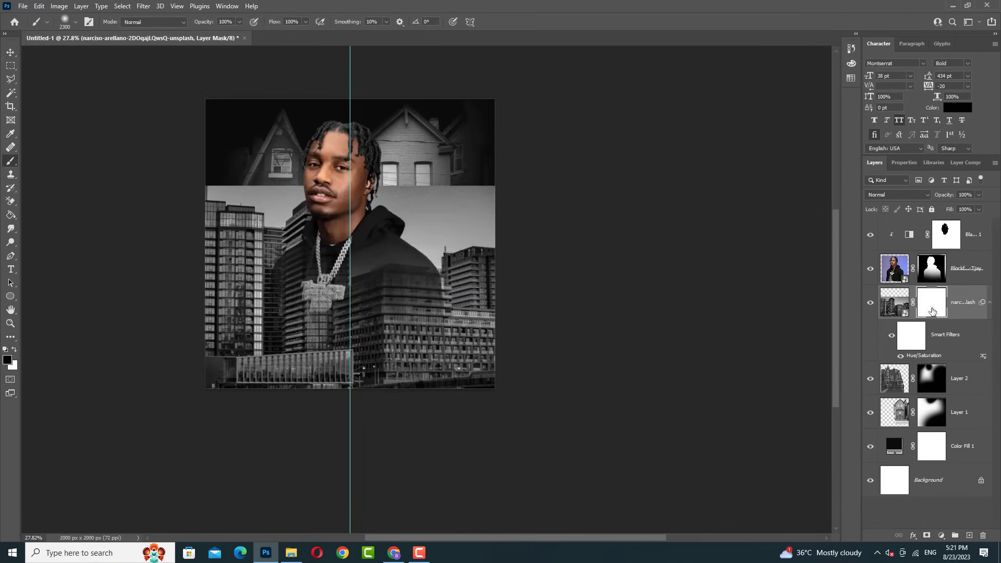
- Rasterize the city-buildings layer and trace the rooftops with the Pen tool
right_click(932, 311)
left_click(882, 281)
key("p")
scroll(389, 330, "up", 4)
scroll(390, 330, "up", 5)
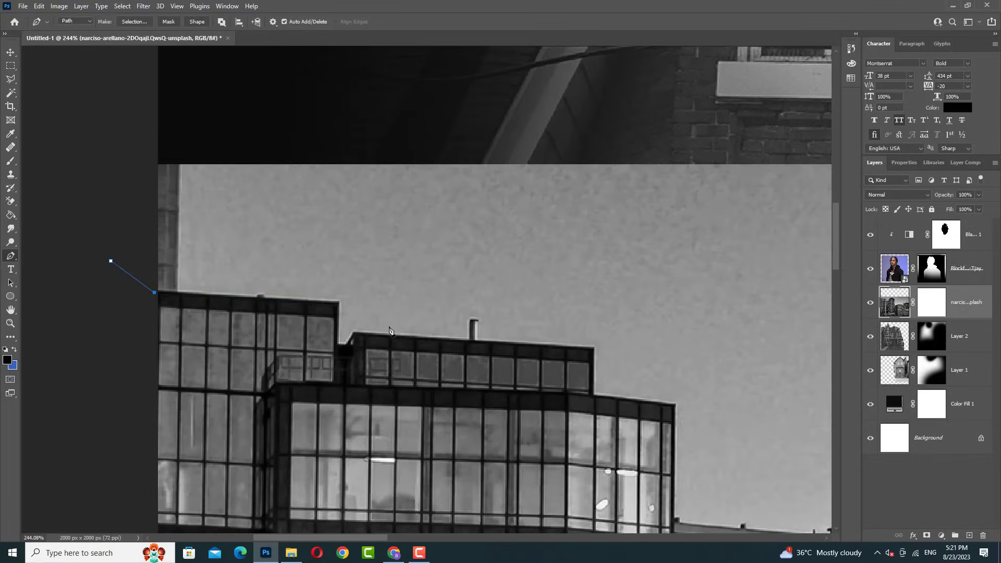
left_click(593, 348)
left_click(593, 394)
left_click_drag(593, 394, 335, 209)
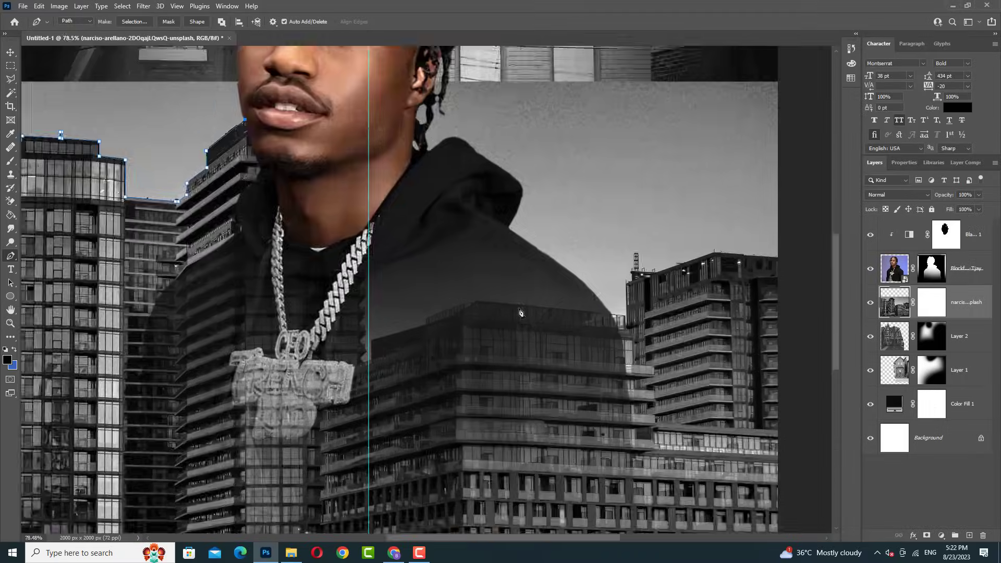
- Turn the rooftop path into a selection and separate the skyline from its sky onto Layer 3
scroll(608, 162, "down", 5)
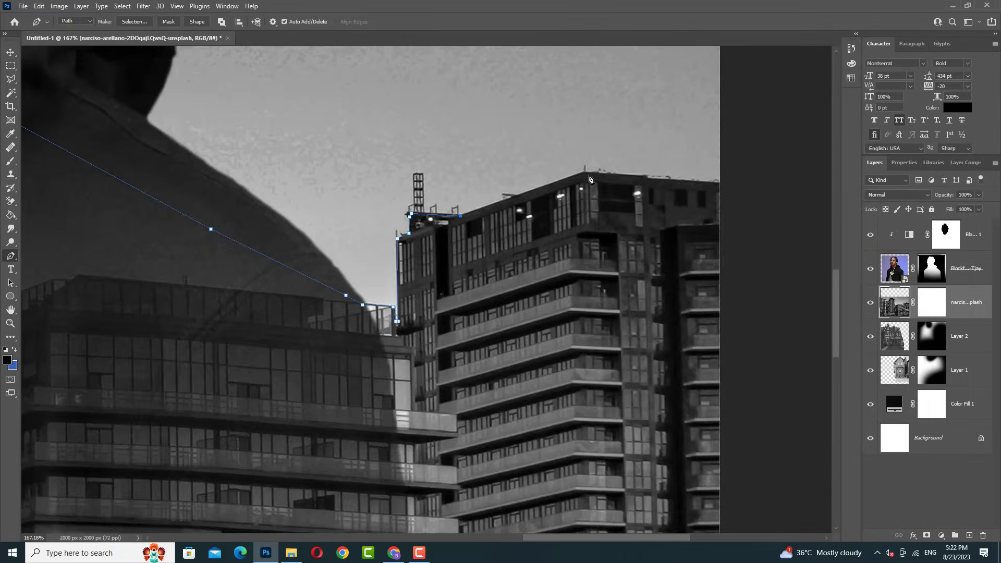
scroll(607, 162, "down", 5)
right_click(321, 208)
left_click(346, 252)
key("Return")
key("ctrl+j")
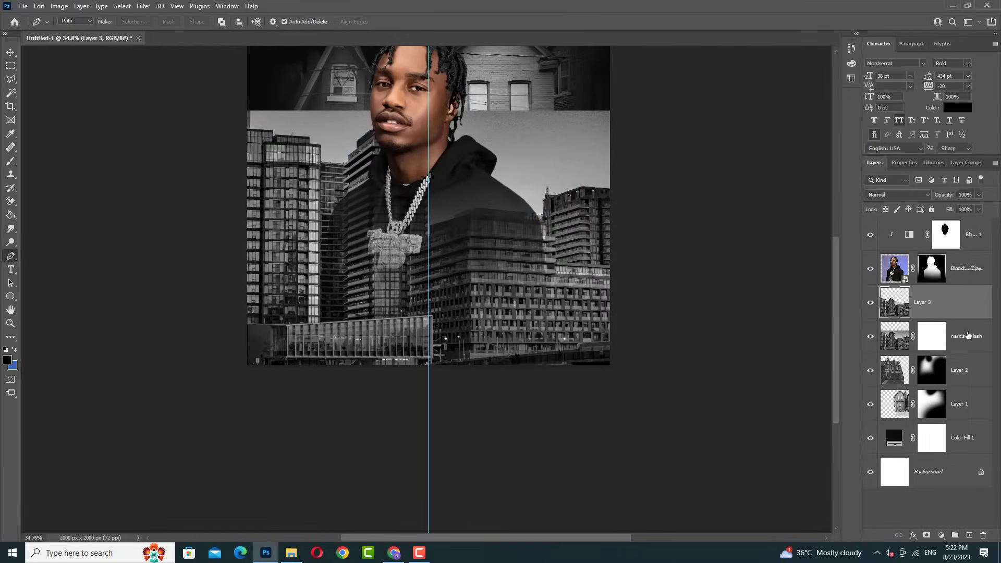
key("Delete")
- Mask Layer 3 and paint black to fade the right and left sides of the buildings
left_click(926, 539)
scroll(646, 281, "down", 2)
key("b")
scroll(647, 282, "down", 1)
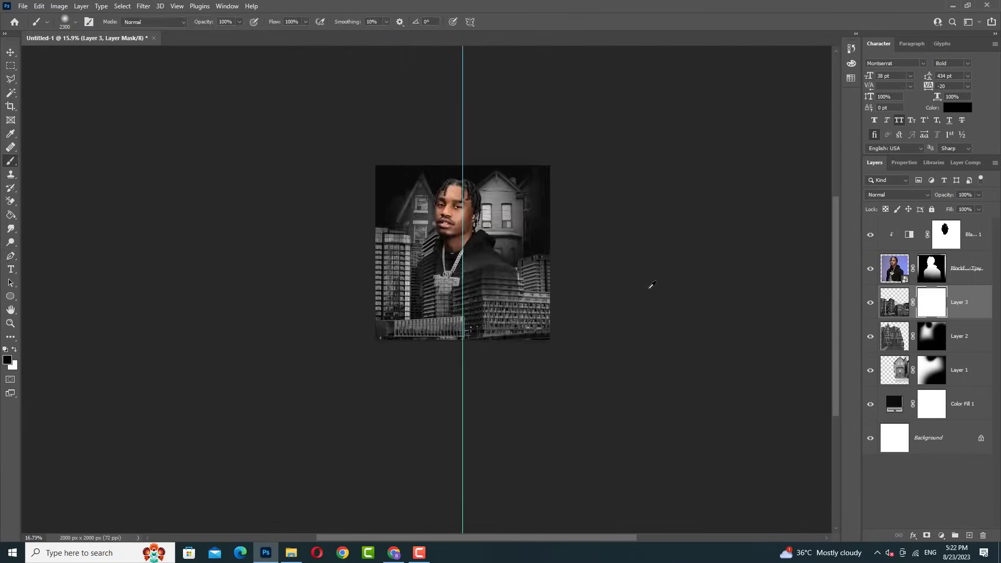
scroll(647, 292, "up", 3)
left_click_drag(625, 354, 575, 419)
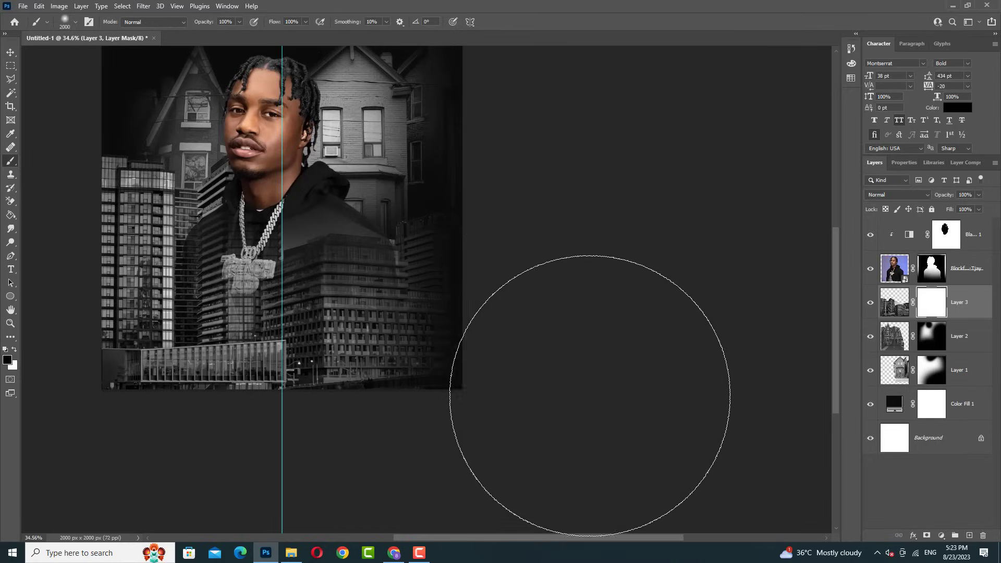
scroll(662, 274, "down", 3)
scroll(476, 208, "up", 2)
left_click_drag(240, 186, 304, 235)
scroll(454, 351, "down", 3)
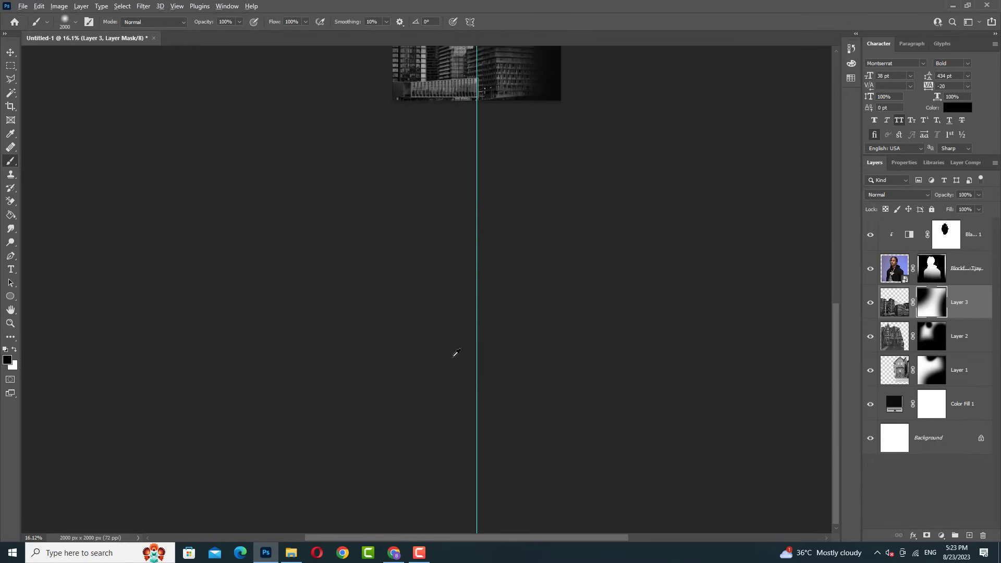
scroll(398, 306, "up", 3)
scroll(534, 290, "down", 2)
scroll(535, 289, "up", 2)
scroll(467, 338, "down", 1)
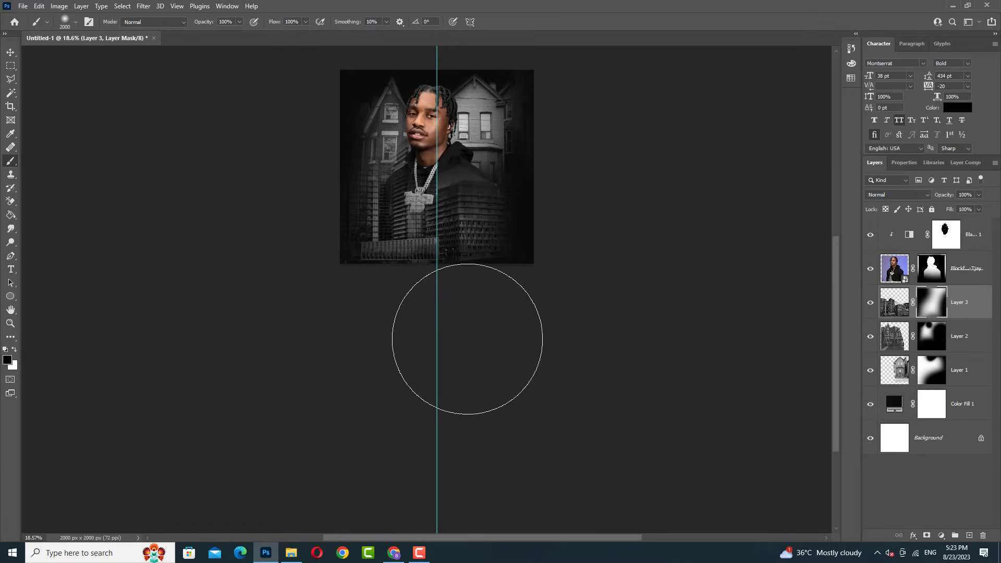
scroll(448, 349, "up", 2)
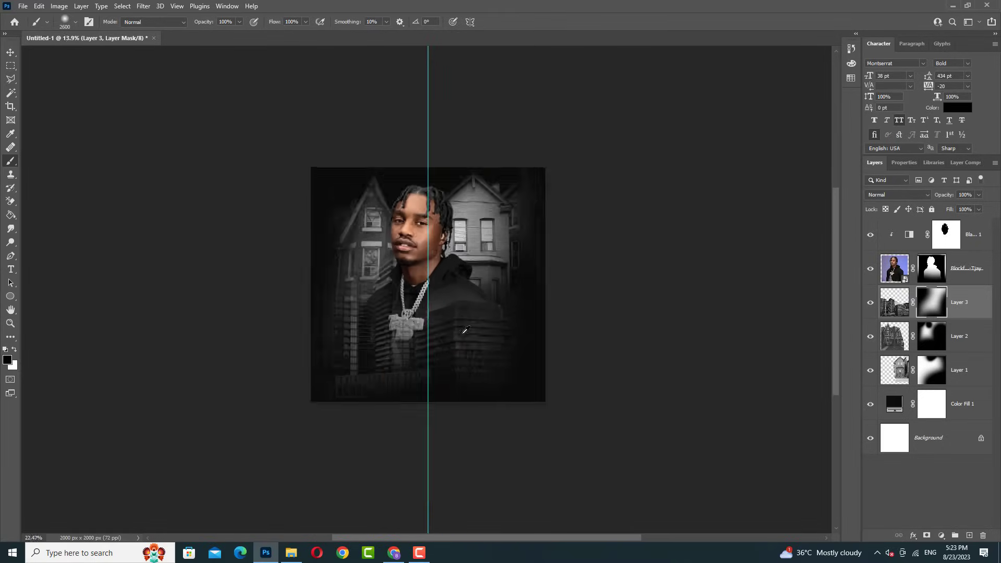
- With a smaller brush, fade the buildings behind the rapper's centre into darkness
key("ctrl+d")
key("bracketleft")
key("bracketleft")
key("bracketleft")
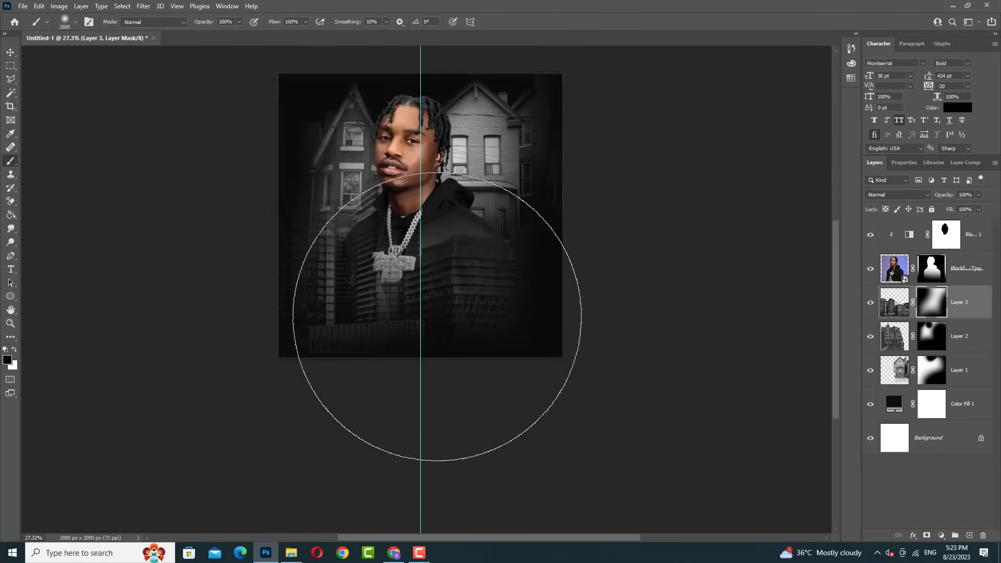
scroll(406, 308, "up", 1)
left_click(421, 224)
left_click_drag(421, 223, 423, 238)
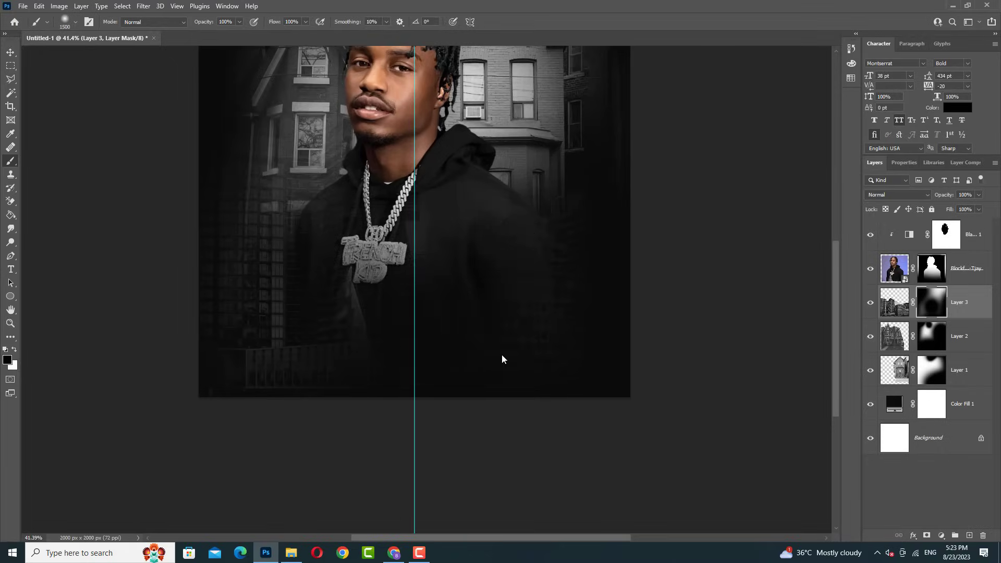
scroll(349, 351, "down", 2)
- Drag the portrait photo from the source images folder onto the cover and commit it
key("v")
scroll(276, 128, "up", 2)
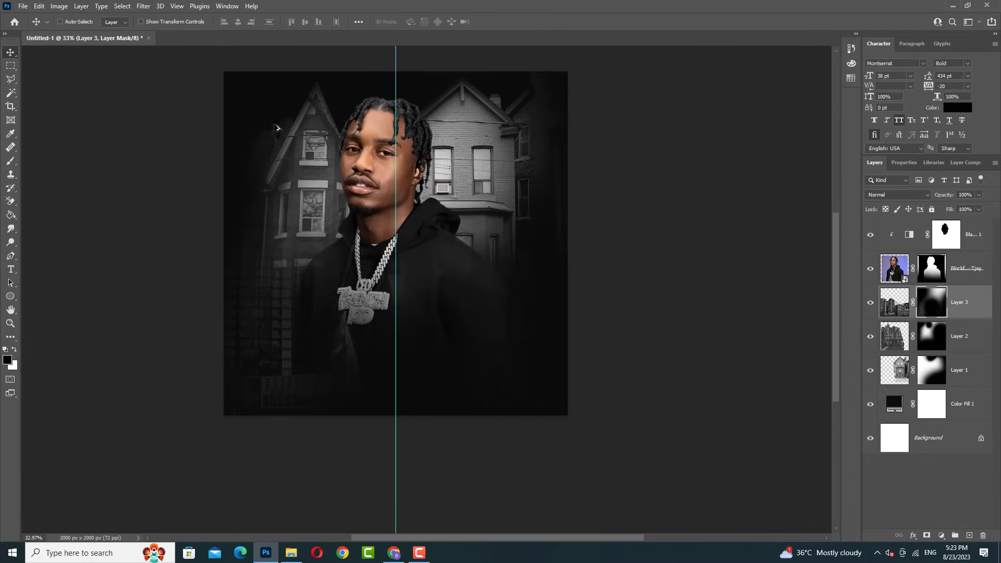
key("alt+Tab")
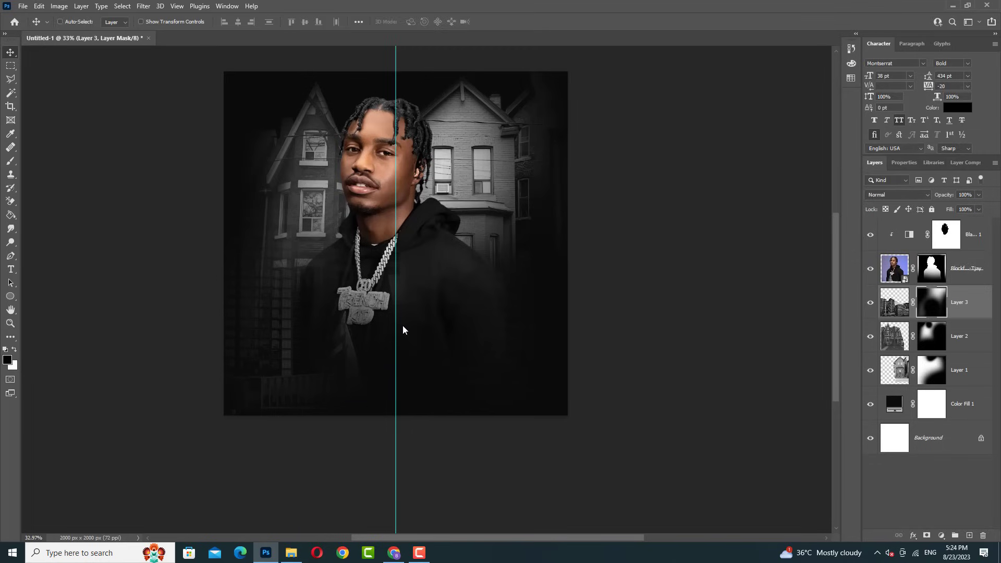
left_click_drag(112, 124, 403, 325)
key("Return")
- Enlarge the portrait, move it above the B&W adjustment, set it to Overlay and clip it
scroll(329, 171, "up", 2)
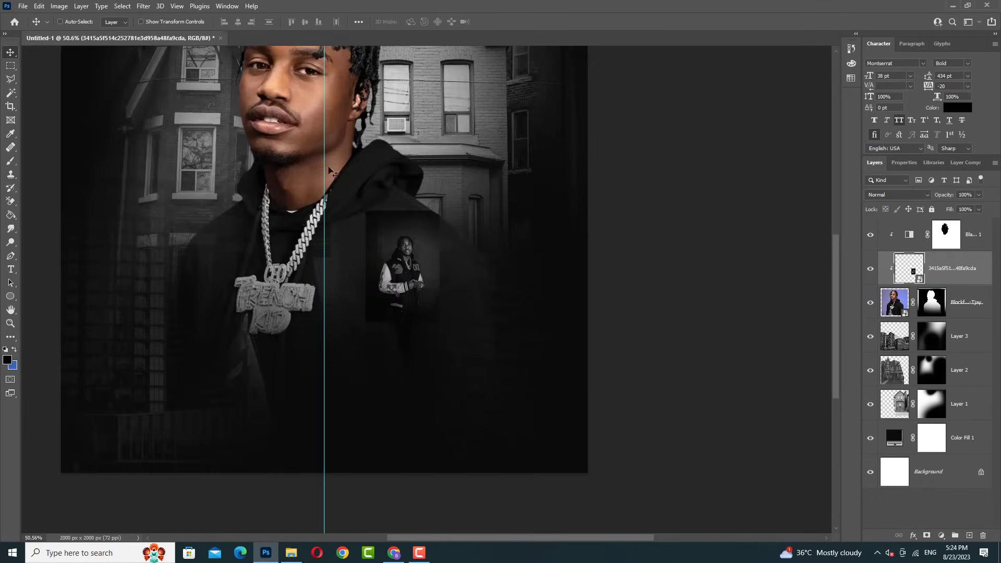
left_click_drag(390, 209, 394, 182)
left_click_drag(954, 268, 954, 229)
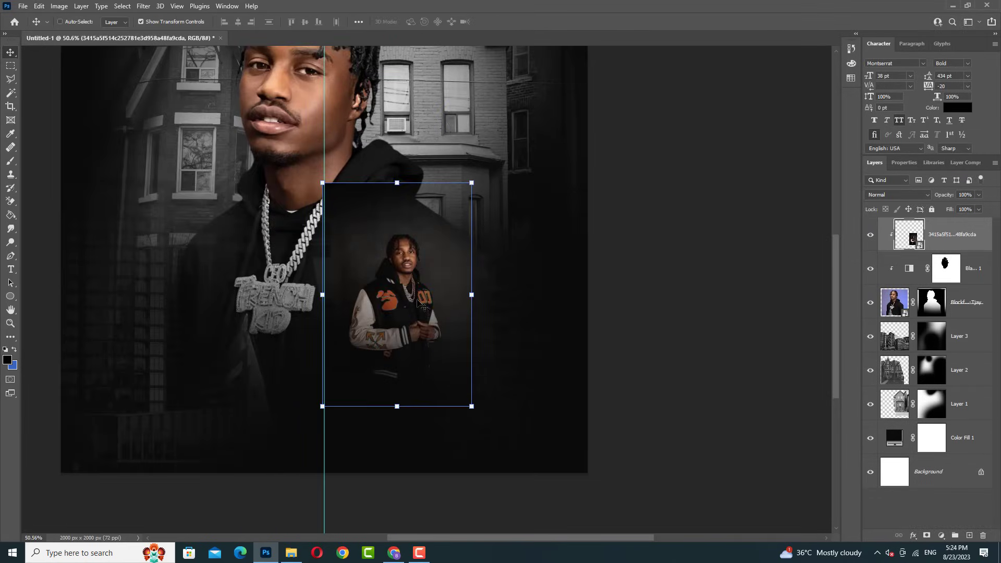
left_click(897, 194)
left_click(875, 321)
scroll(605, 260, "down", 3)
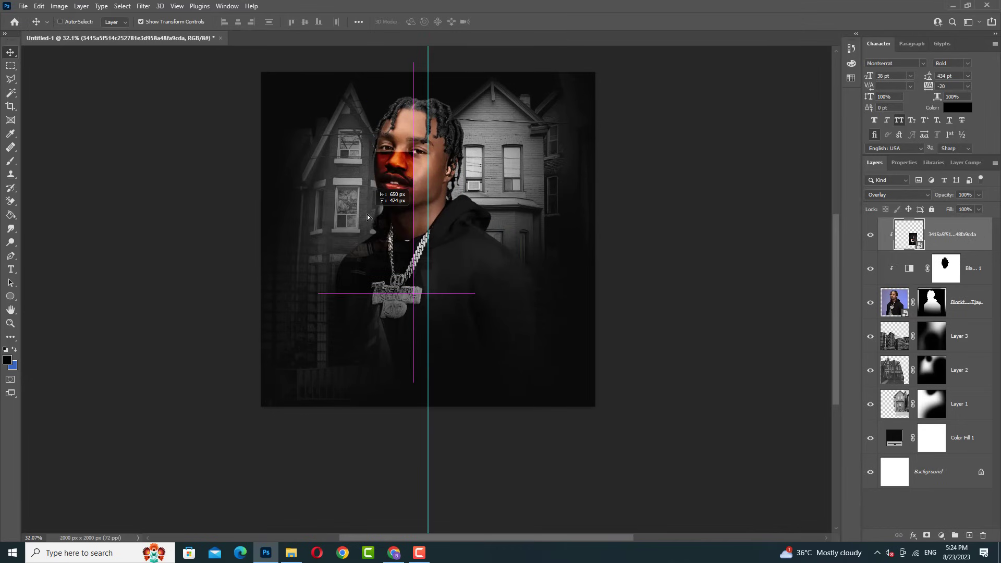
left_click(912, 250, "alt")
- Shrink and move the portrait to fit inside the left house's window frame
scroll(485, 209, "up", 3)
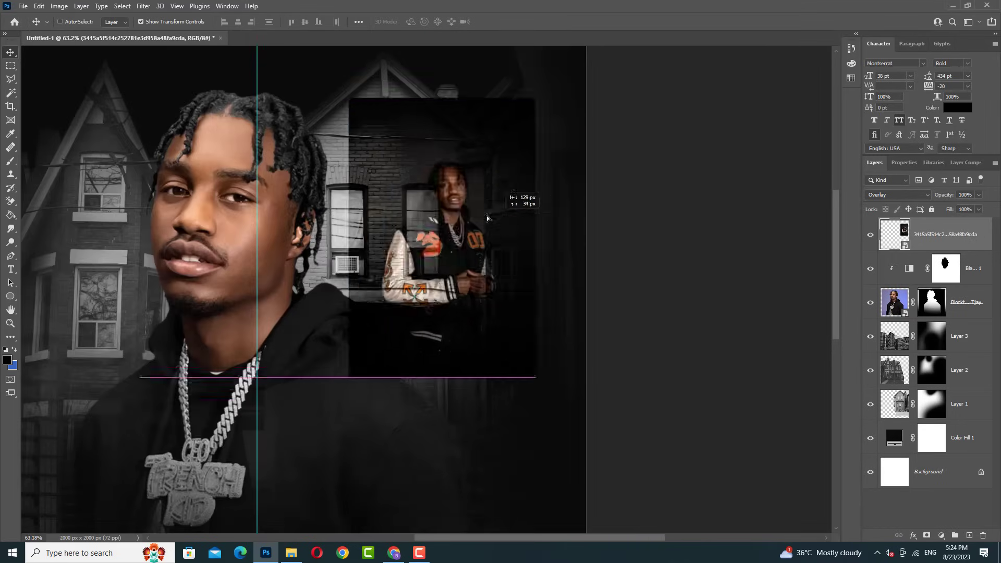
mouse_move(500, 214)
left_mouse_down()
mouse_move(469, 185)
mouse_move(445, 308)
mouse_move(244, 150)
left_mouse_up()
scroll(470, 186, "down", 2)
left_click_drag(319, 305, 302, 204)
scroll(263, 242, "up", 5)
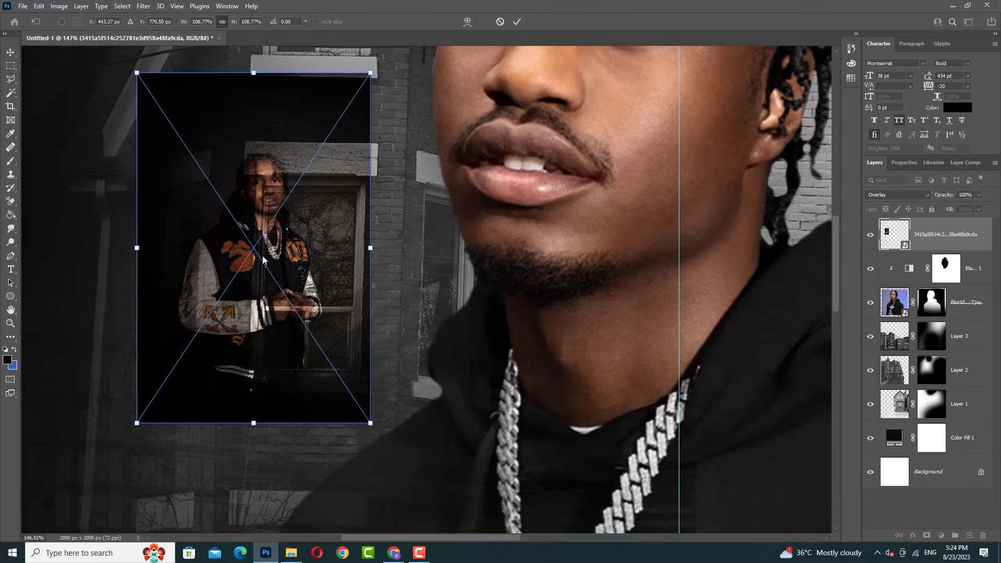
left_click_drag(287, 348, 327, 387)
left_click_drag(295, 457, 293, 368)
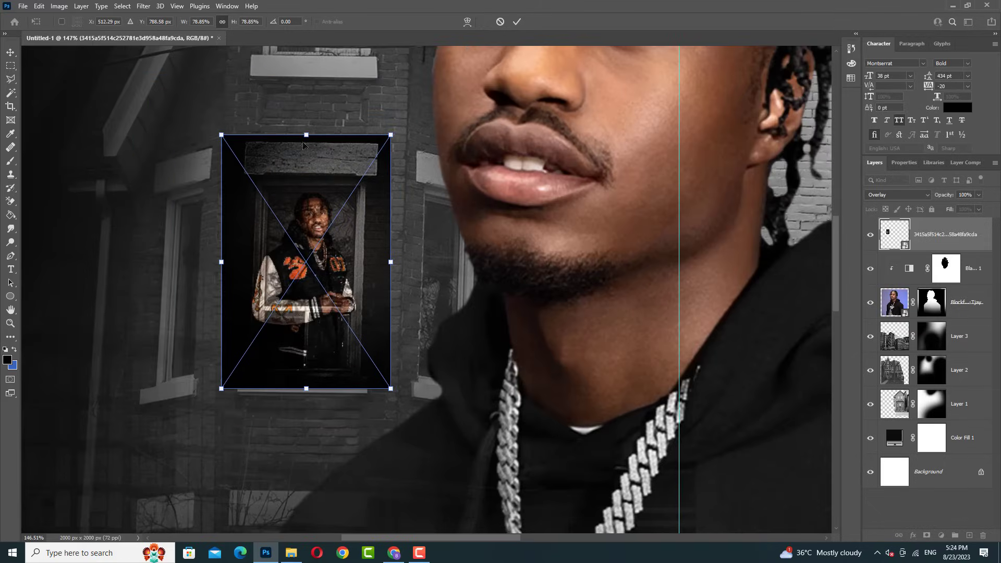
left_click_drag(312, 292, 325, 233)
left_click(517, 22)
- Set the window photo's blend mode to Linear Dodge (Add) at 100% opacity
scroll(363, 319, "down", 5)
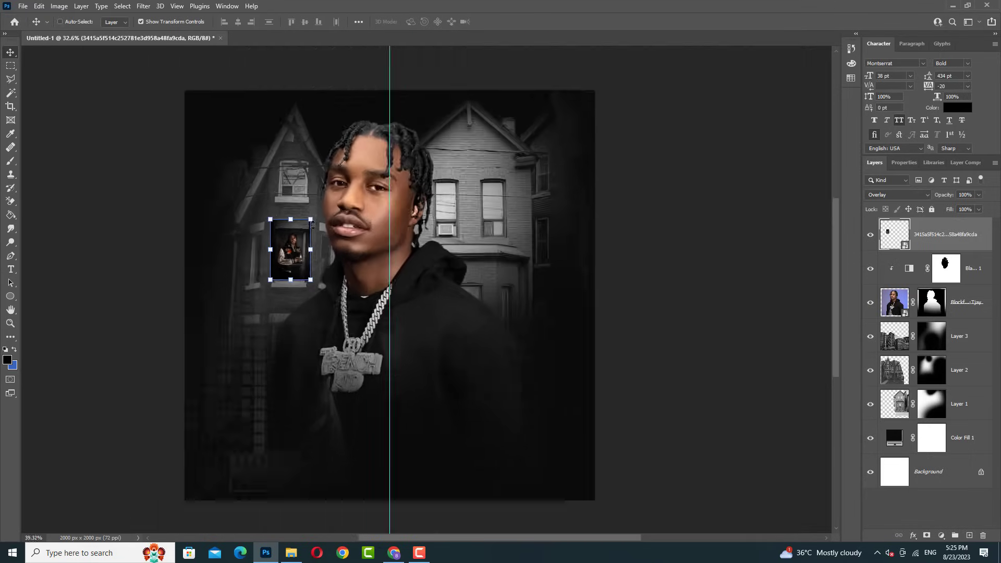
scroll(363, 319, "up", 3)
scroll(363, 319, "up", 2)
left_click(896, 194)
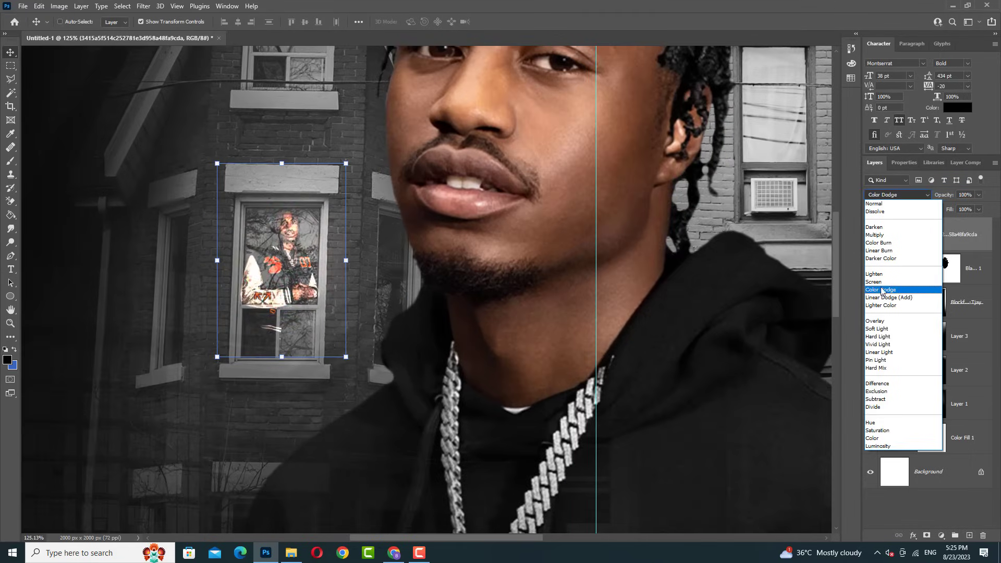
left_click(875, 320)
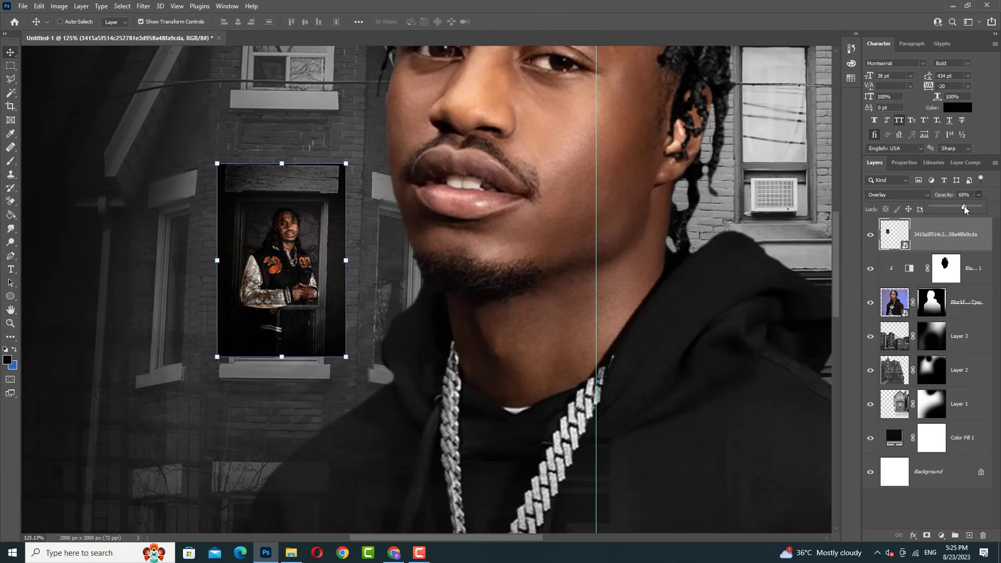
left_click_drag(964, 210, 980, 207)
left_click(896, 195)
left_click(945, 240)
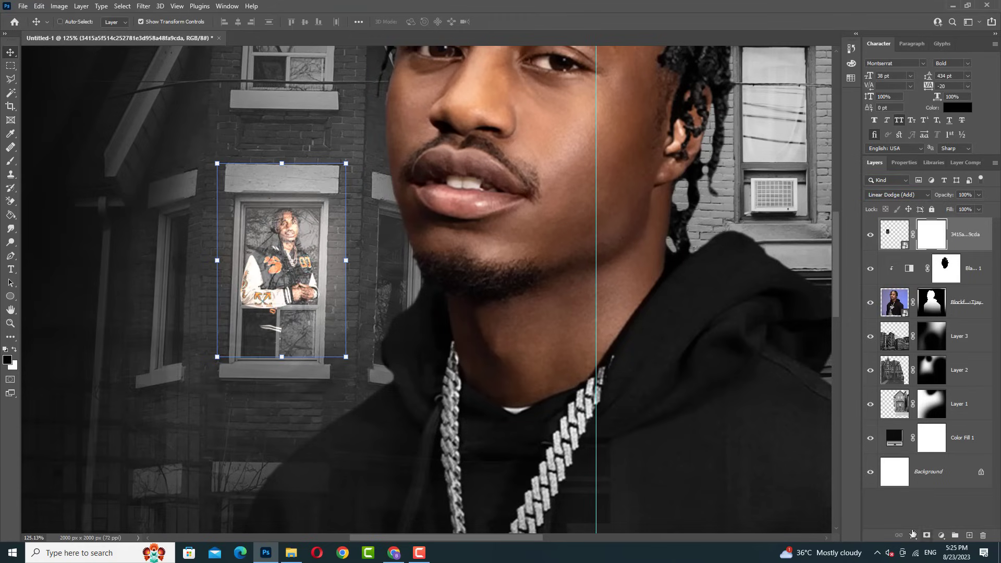
- Desaturate the window photo with Hue/Saturation and paint out the brick strip on its mask
key("ctrl+u")
key("Return")
left_click(932, 234)
key("b")
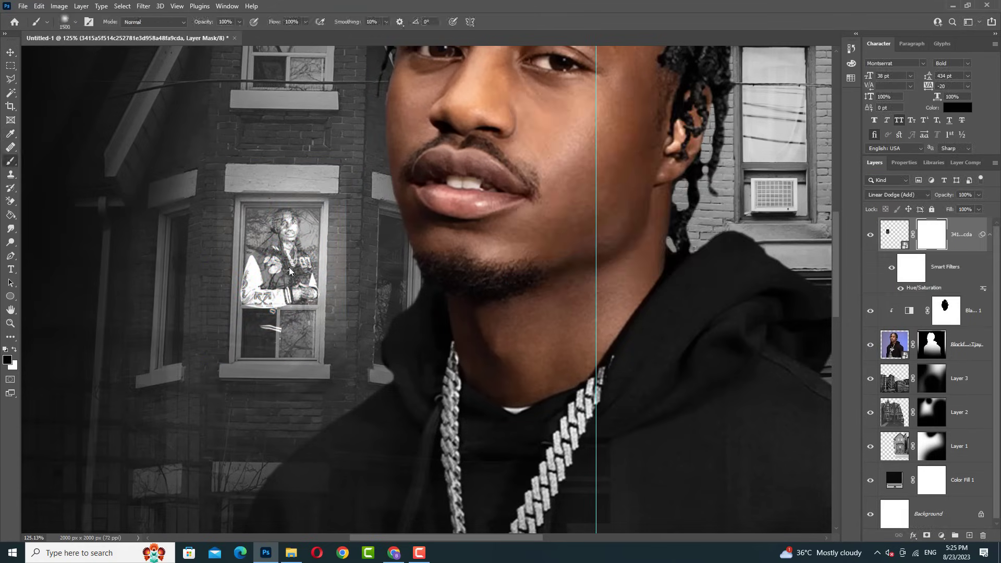
scroll(501, 212, "down", 5)
scroll(341, 275, "up", 5)
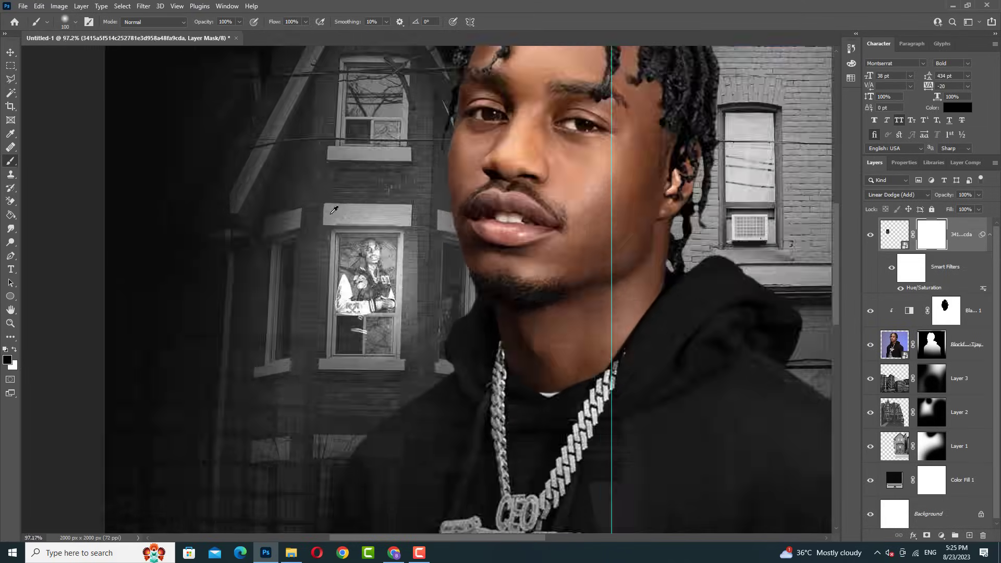
left_click_drag(473, 142, 457, 286)
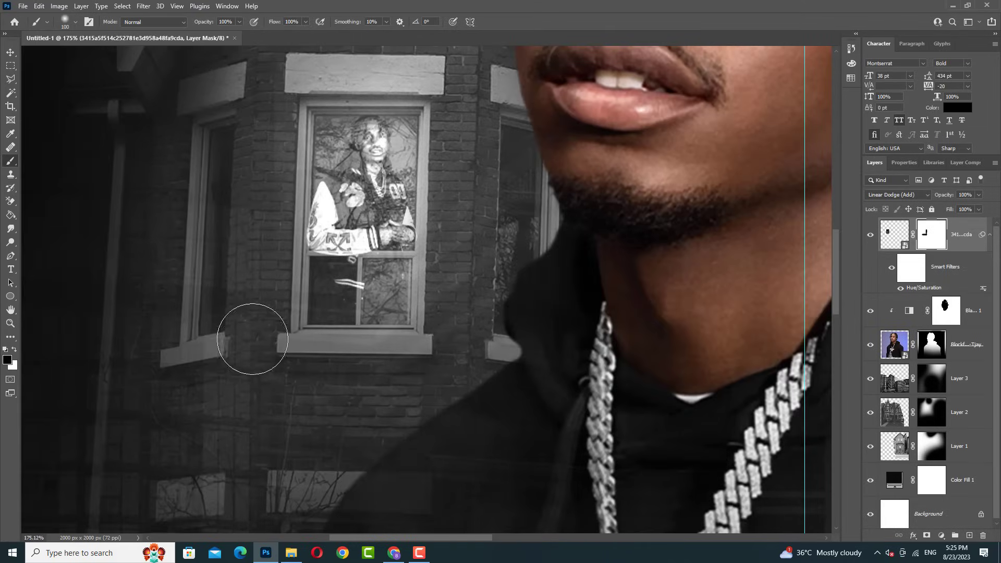
- Mask away the window photo's remaining stray edges and choose the hq720 image file
scroll(252, 339, "down", 1)
scroll(358, 414, "up", 5)
left_click_drag(277, 151, 469, 217)
scroll(462, 202, "down", 10)
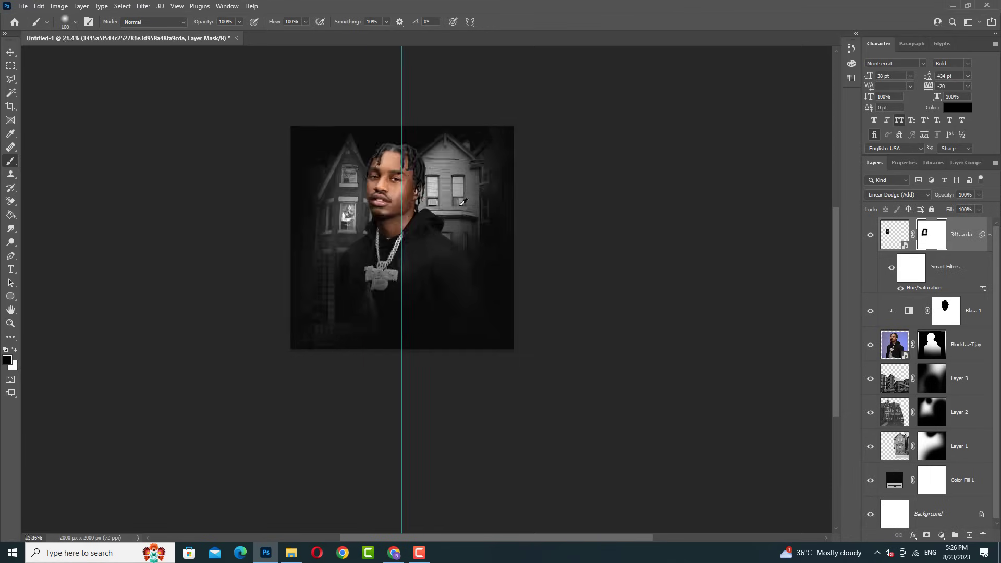
scroll(263, 219, "up", 3)
scroll(278, 245, "up", 1)
left_click(291, 552)
- Place the hq720 image into the cover and blend it in Overlay mode
mouse_move(345, 131)
left_mouse_down()
mouse_move(271, 542)
mouse_move(370, 424)
left_mouse_up()
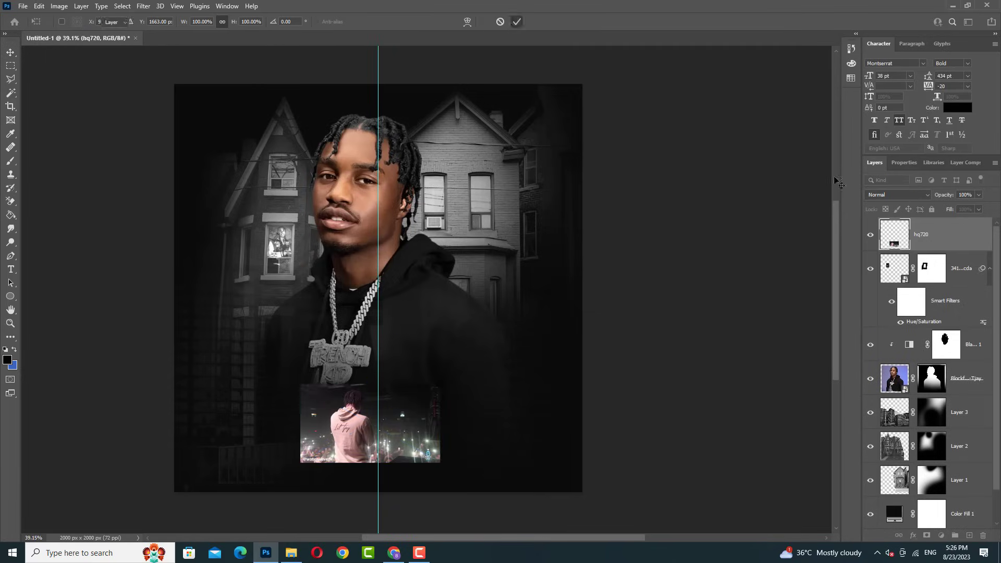
key("Return")
left_click(897, 194)
left_click(886, 324)
- Desaturate hq720 to -100 and lift its shadows and highlights in Camera Raw
key("ctrl+u")
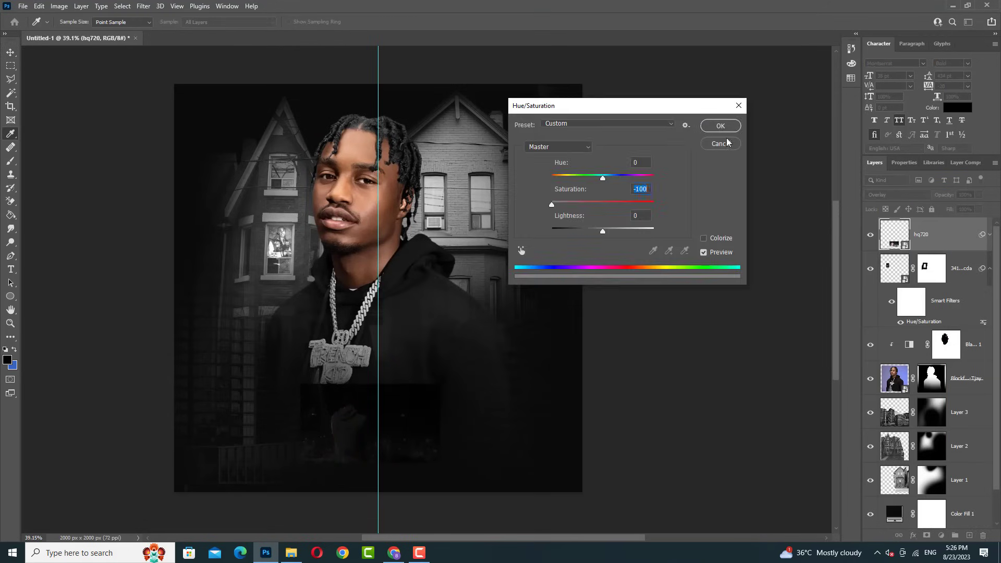
key("Return")
left_click(143, 6)
key("shift+ctrl+a")
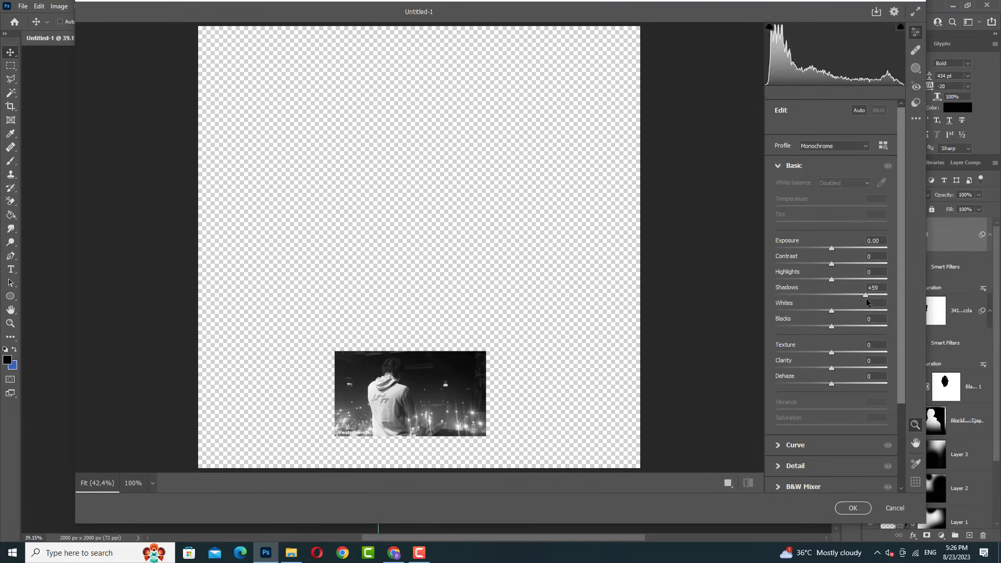
mouse_move(867, 302)
left_mouse_down()
mouse_move(878, 295)
mouse_move(844, 356)
left_mouse_up()
left_click(853, 508)
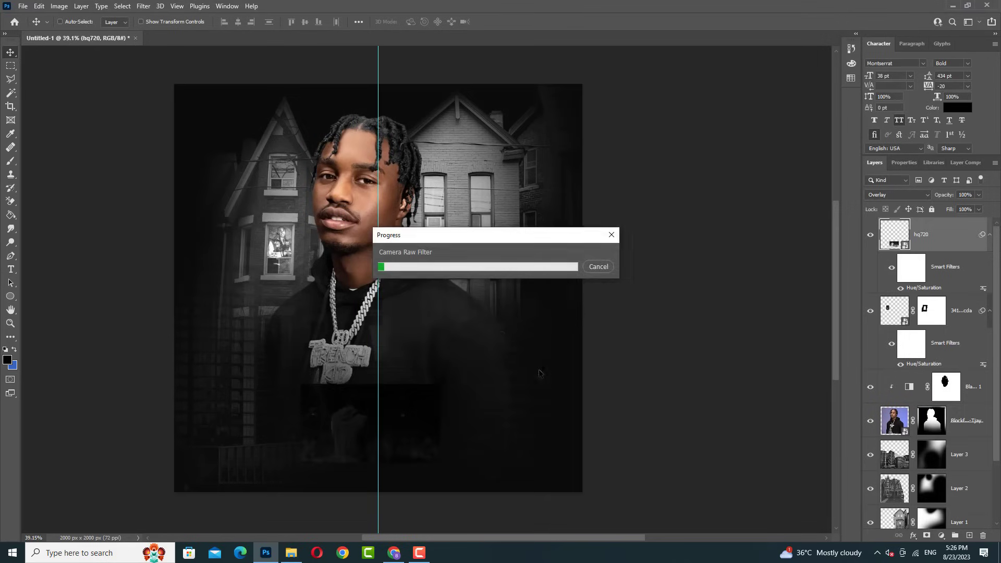
- Enlarge, position and tilt the hq720 overlay over the hoodie at 70% opacity
left_click_drag(401, 444, 516, 225)
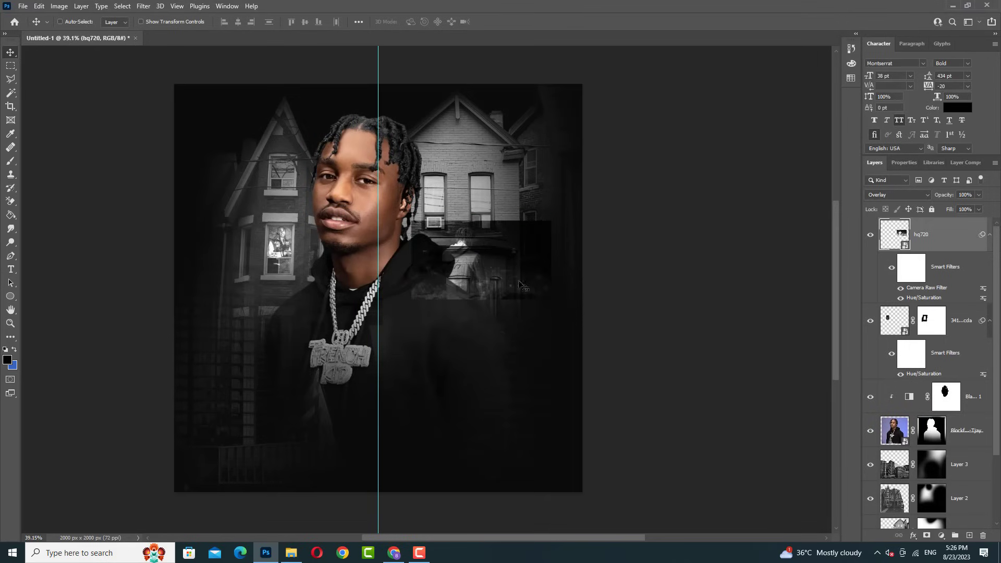
left_click_drag(515, 225, 481, 360)
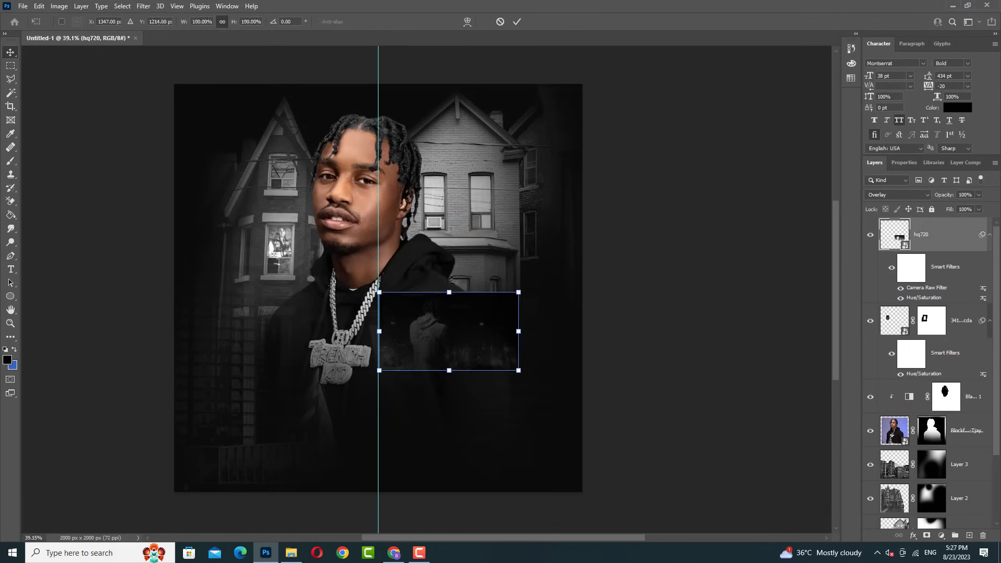
left_click_drag(379, 292, 330, 259)
left_click(517, 21)
left_click_drag(449, 324, 444, 335)
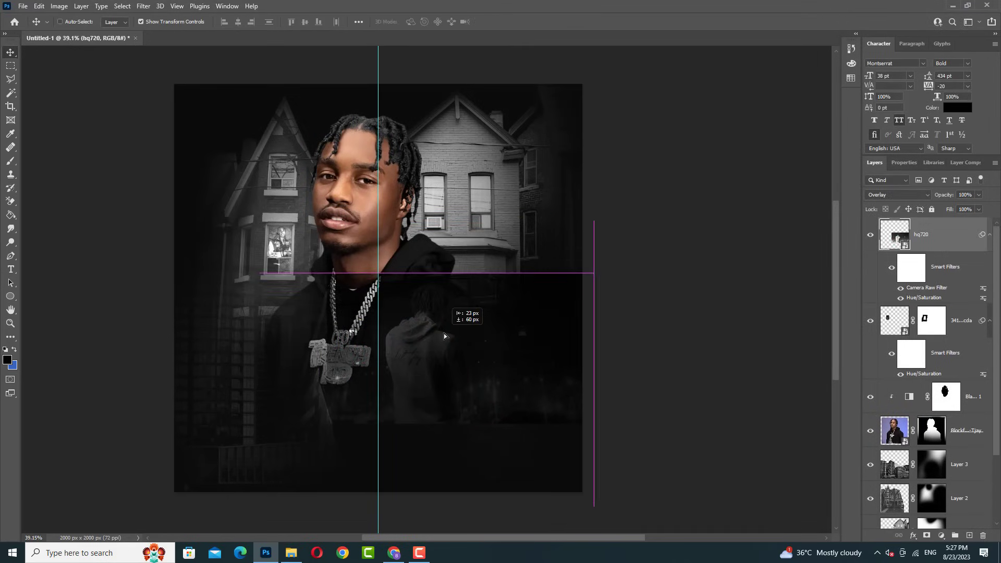
left_click_drag(468, 406, 508, 292)
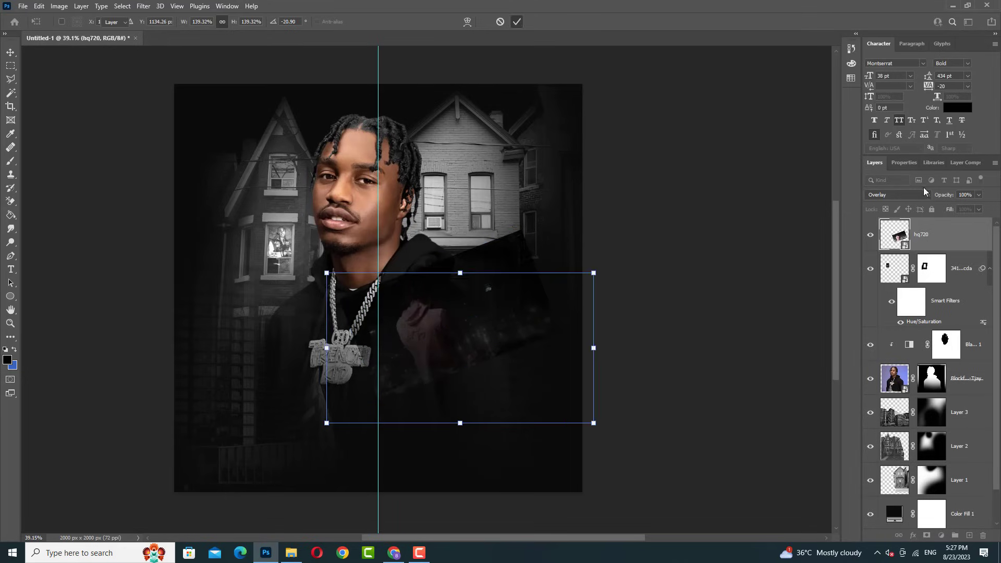
key("Return")
left_click(978, 194)
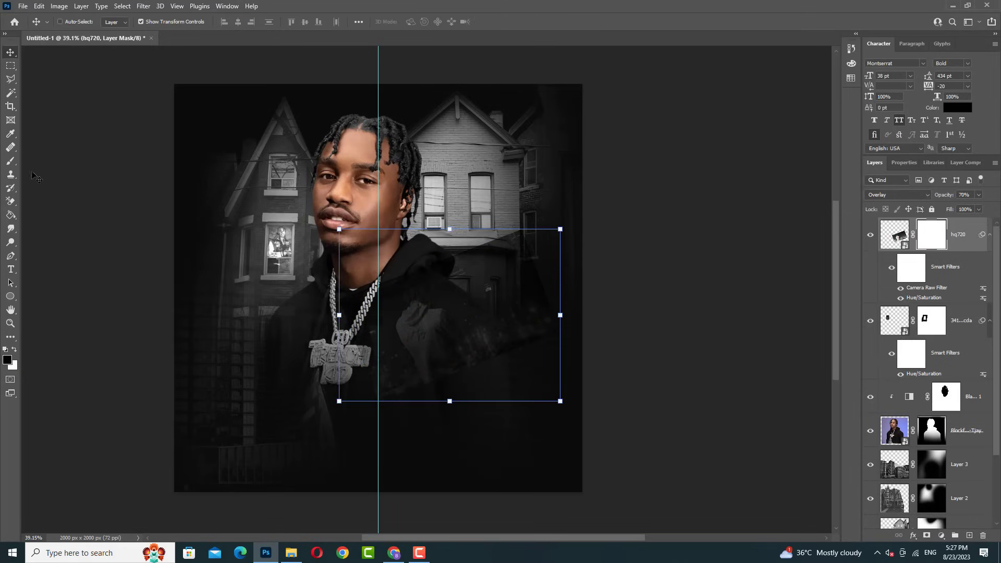
- Brush the overlay's mask to hide its hard edges near the chain
key("b")
scroll(588, 321, "up", 4)
left_click_drag(376, 197, 503, 217)
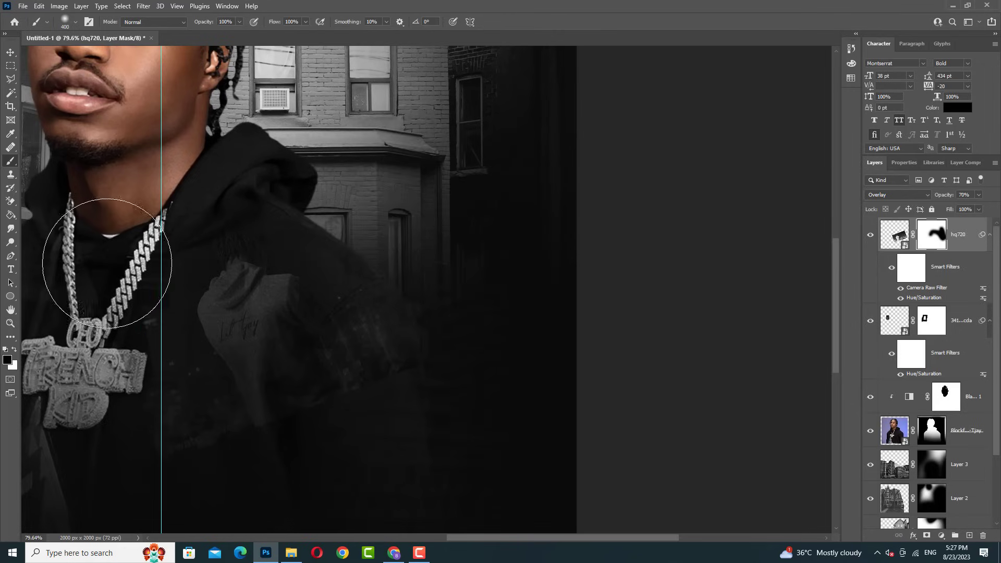
scroll(460, 301, "down", 1)
left_click_drag(419, 371, 197, 212)
scroll(456, 362, "up", 1)
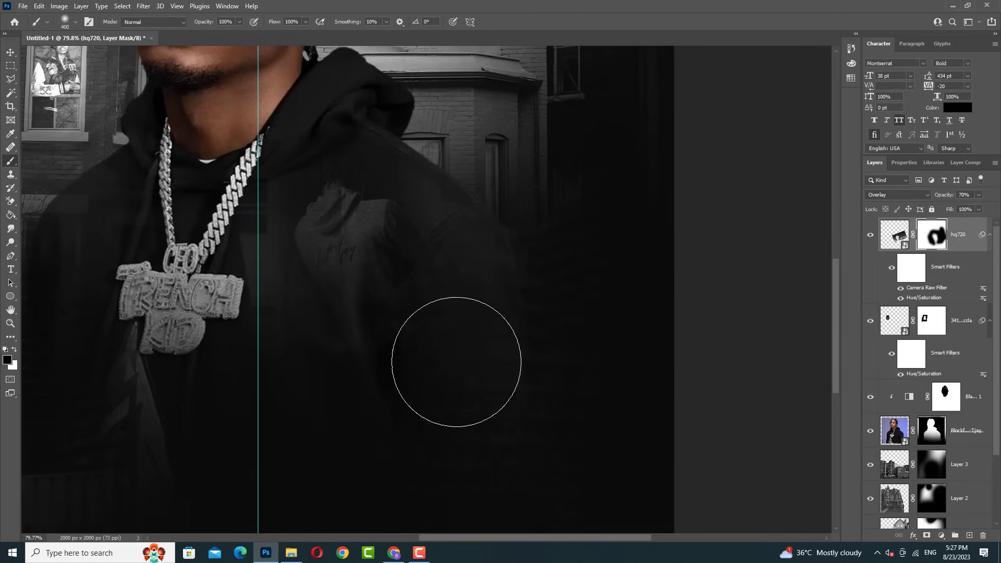
- Rotate the hq720 overlay to about 34° and turn off transform controls
key("ctrl+t")
scroll(411, 292, "down", 4)
scroll(412, 292, "up", 1)
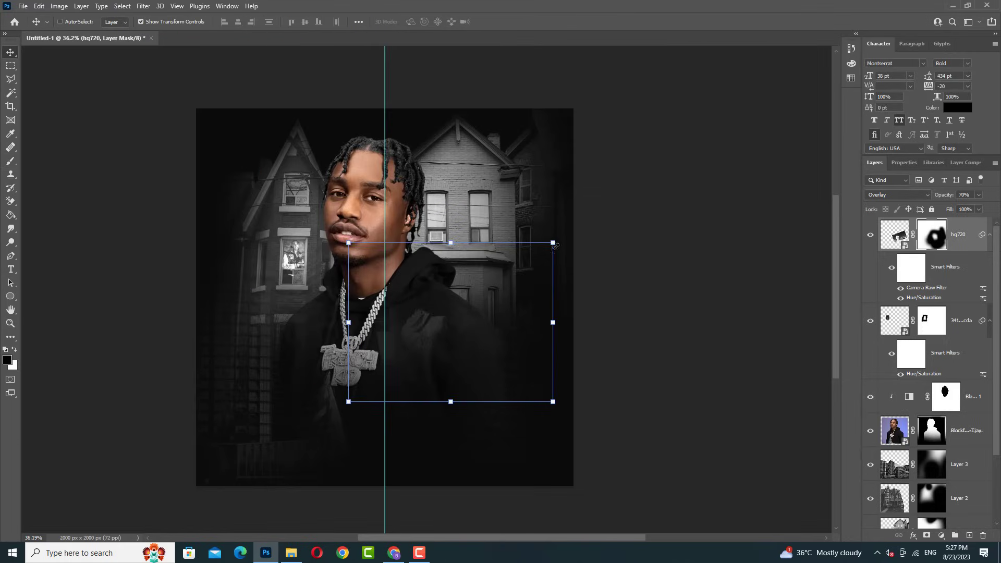
mouse_move(571, 190)
left_mouse_down()
mouse_move(641, 285)
mouse_move(638, 302)
left_mouse_up()
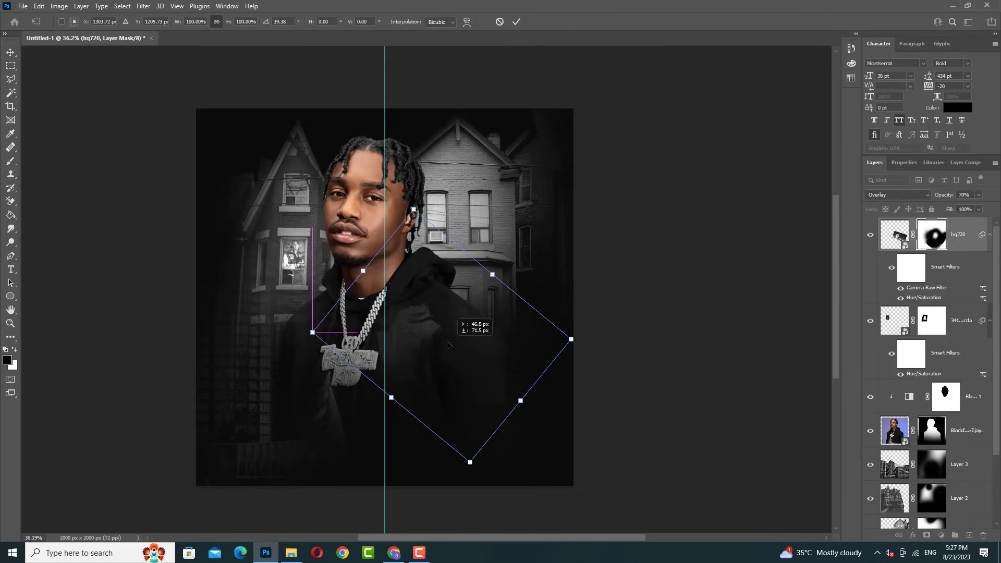
left_click(516, 21)
left_click(140, 21)
scroll(417, 182, "down", 1)
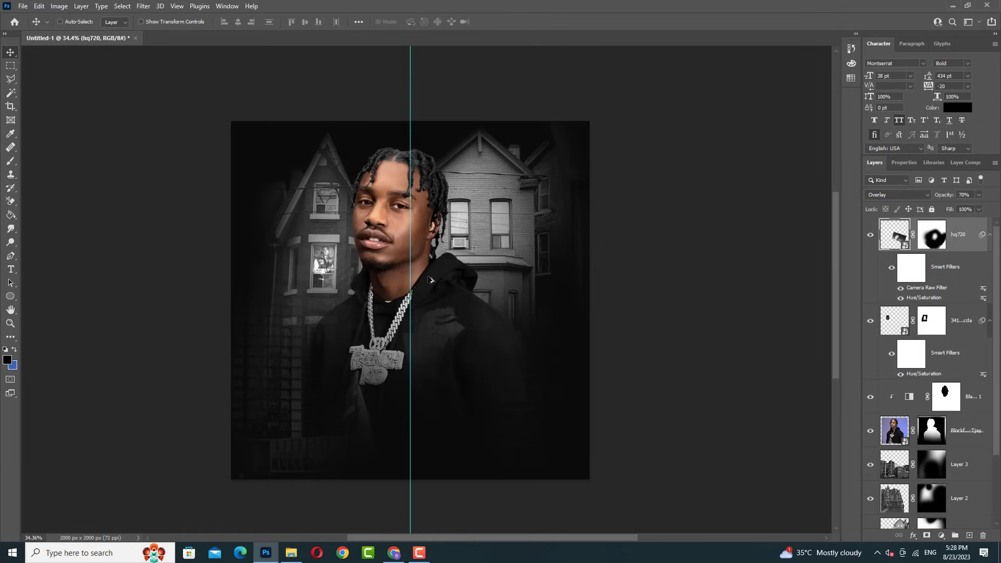
scroll(416, 182, "up", 1)
- Group the three house layers, Layers 1–3, into Group 1
left_click(964, 428)
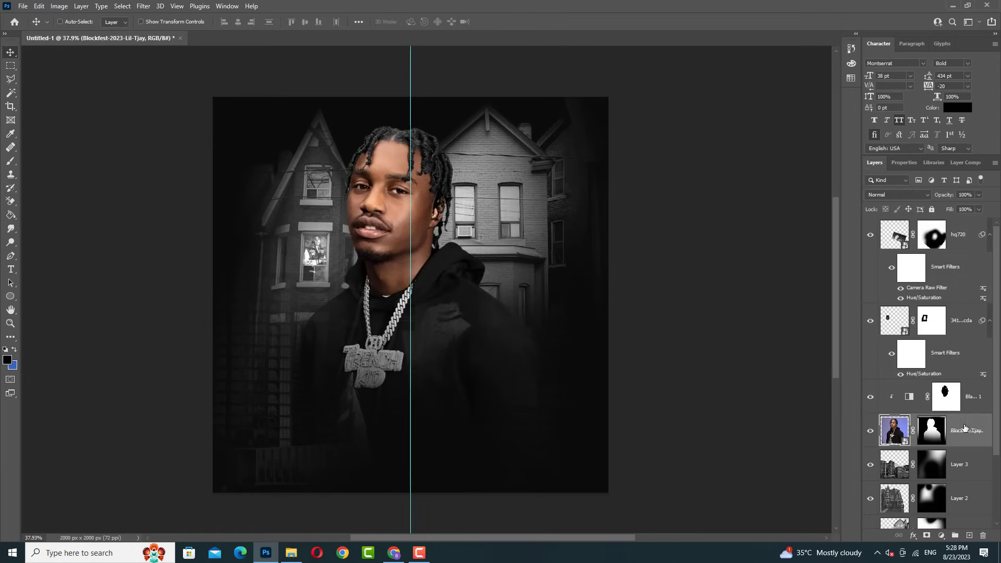
scroll(353, 217, "down", 6)
scroll(352, 217, "up", 6)
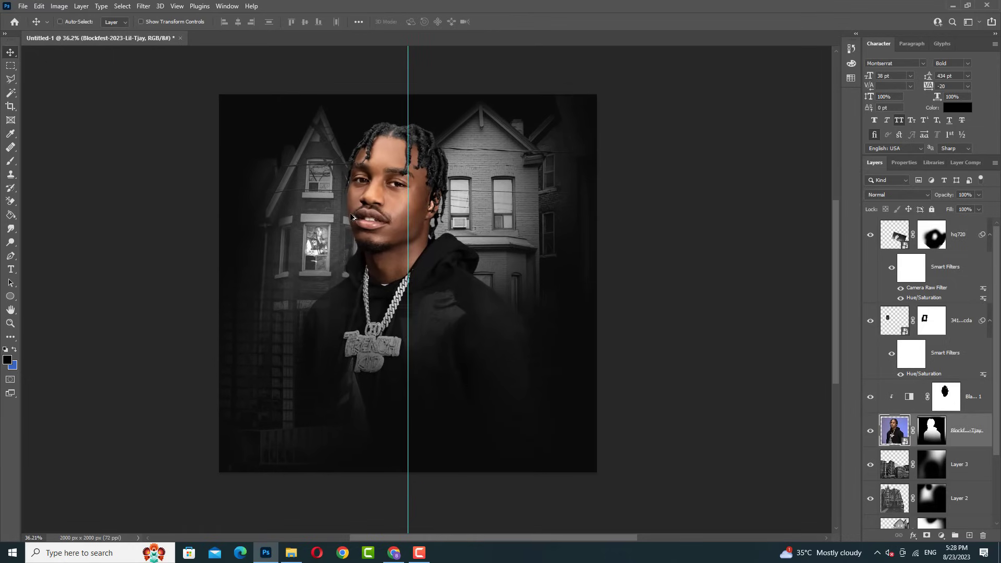
scroll(955, 394, "down", 3)
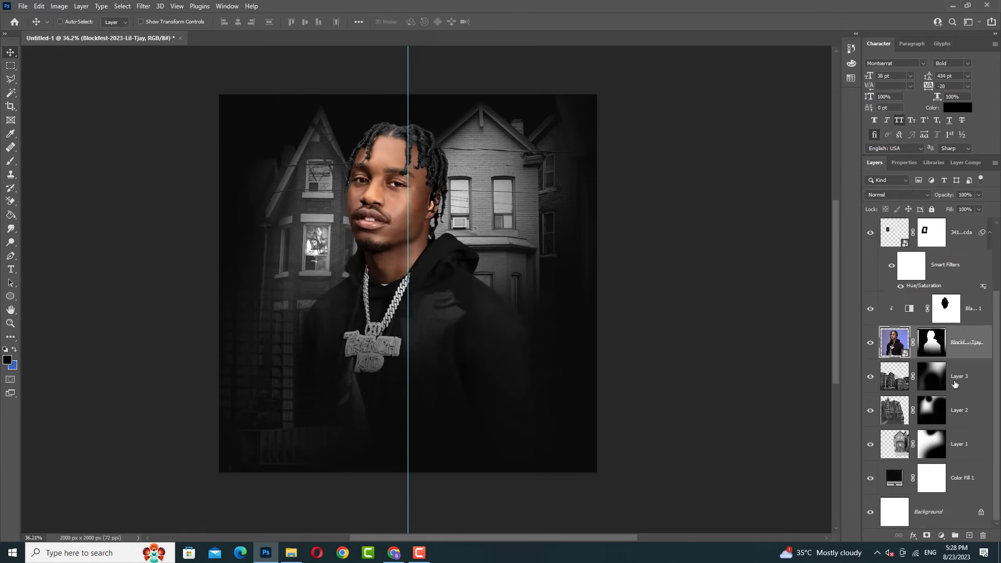
left_click(959, 376)
left_click(960, 443, "shift")
key("ctrl+g")
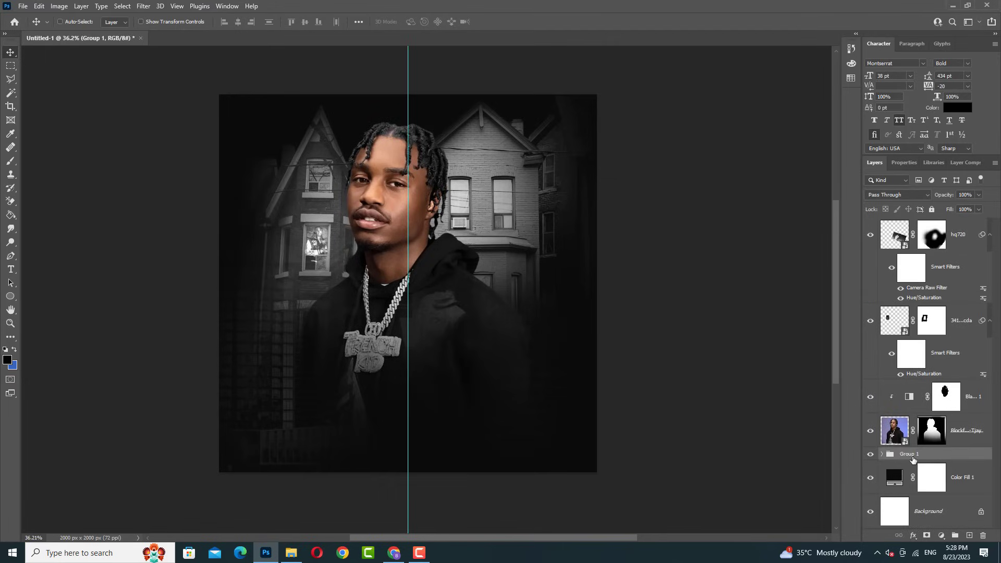
- Add Levels and Curves adjustment layers, pulling the curve down to darken the scene
left_click(941, 536)
left_click(935, 397)
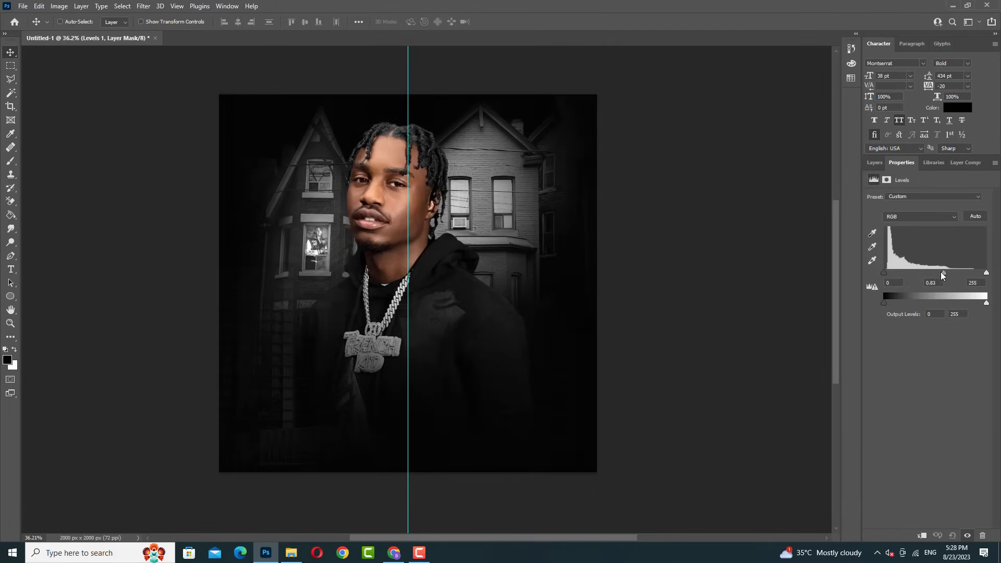
left_click(940, 536)
left_click(935, 409)
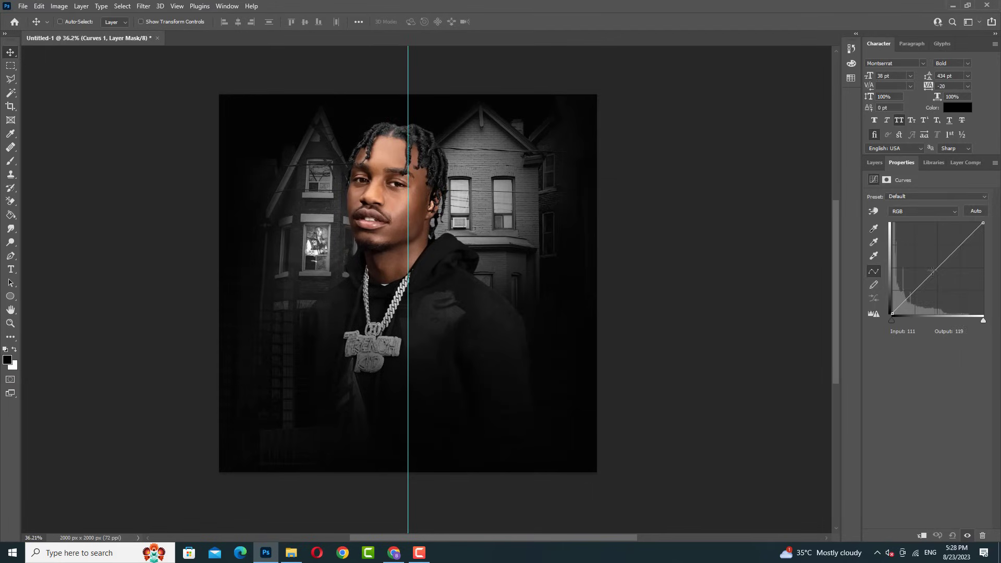
left_click_drag(933, 270, 934, 287)
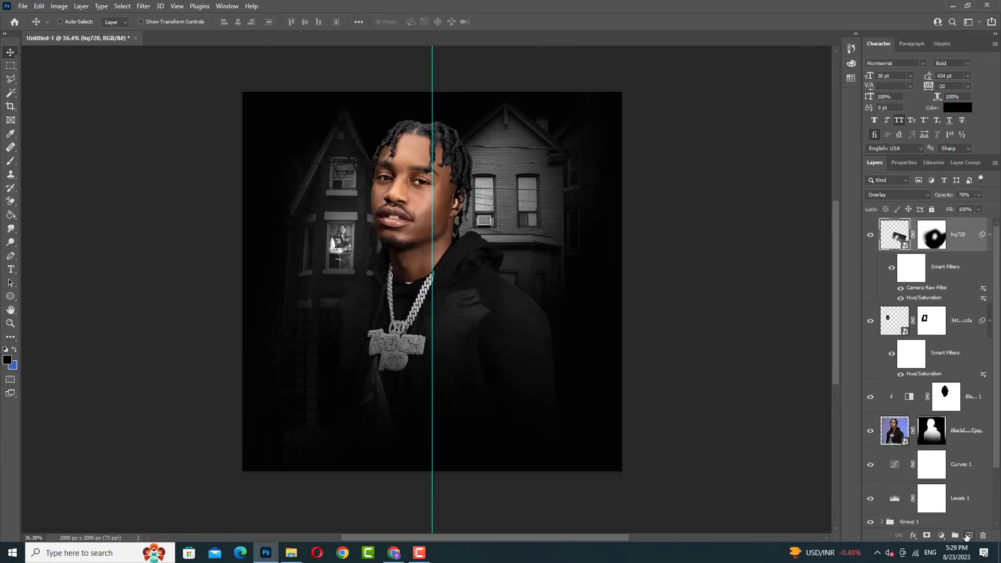
- Add a new Layer 4 filled with a near-black colour sampled from the canvas
left_click(967, 536)
left_click(8, 364)
left_click(595, 278)
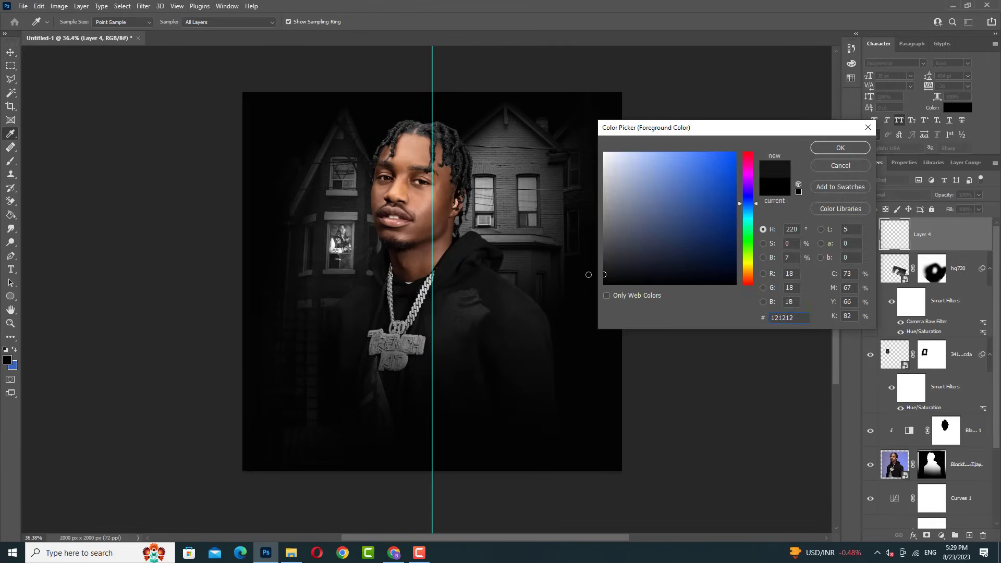
key("Return")
key("alt+BackSpace")
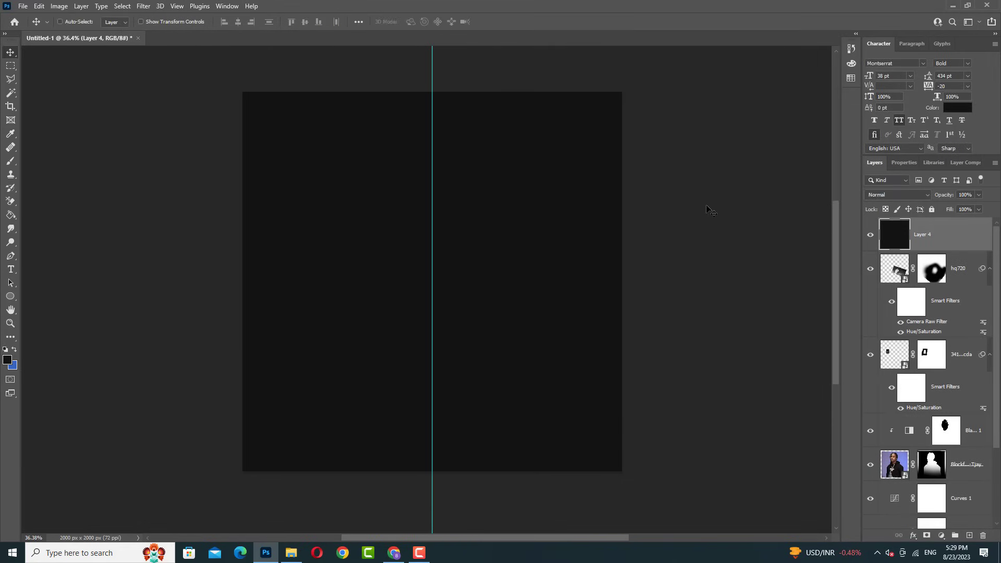
- Paint with a widened soft brush to reveal the photo through the dark layer's centre
left_click(9, 360)
key("Return")
key("b")
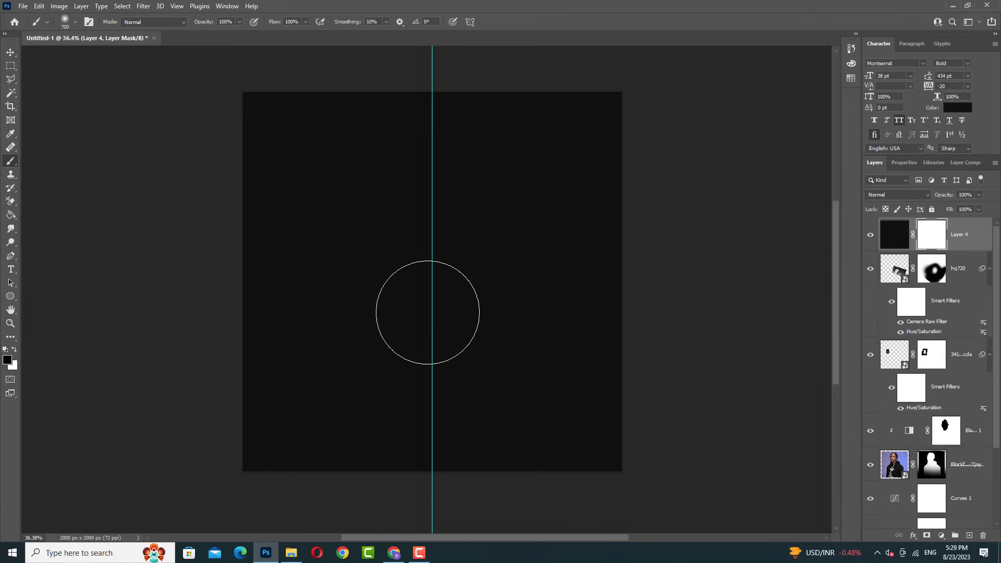
left_click(430, 282)
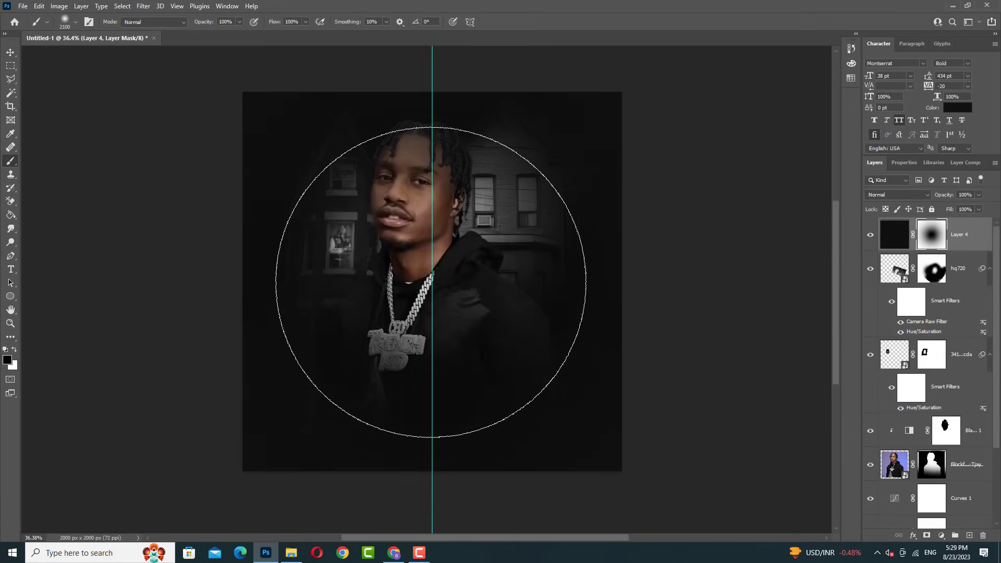
key("bracketright")
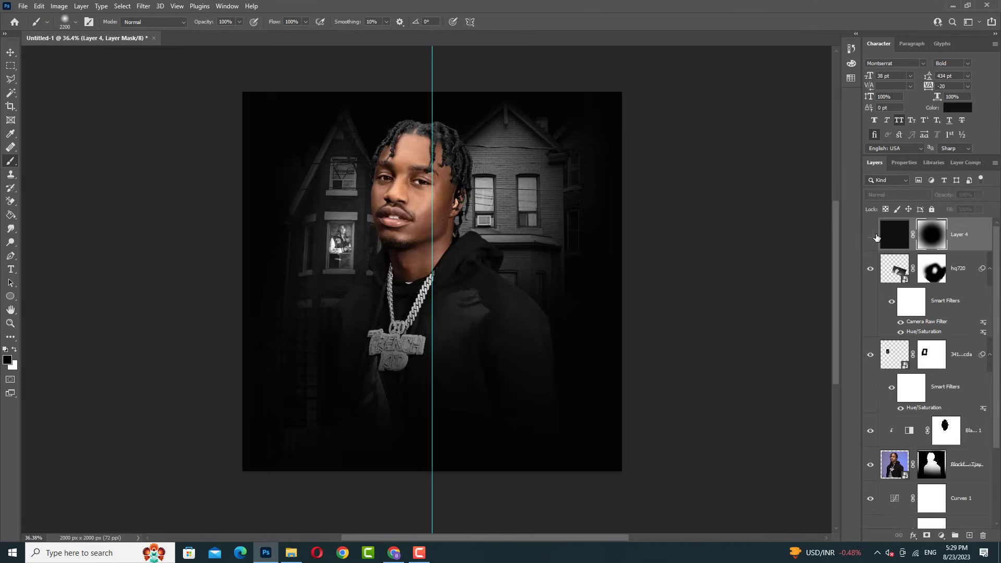
scroll(574, 312, "down", 3)
- Add a new Layer 5 and make white the foreground painting colour
key("ctrl+shift+alt+n")
scroll(513, 219, "up", 3)
scroll(513, 220, "up", 2)
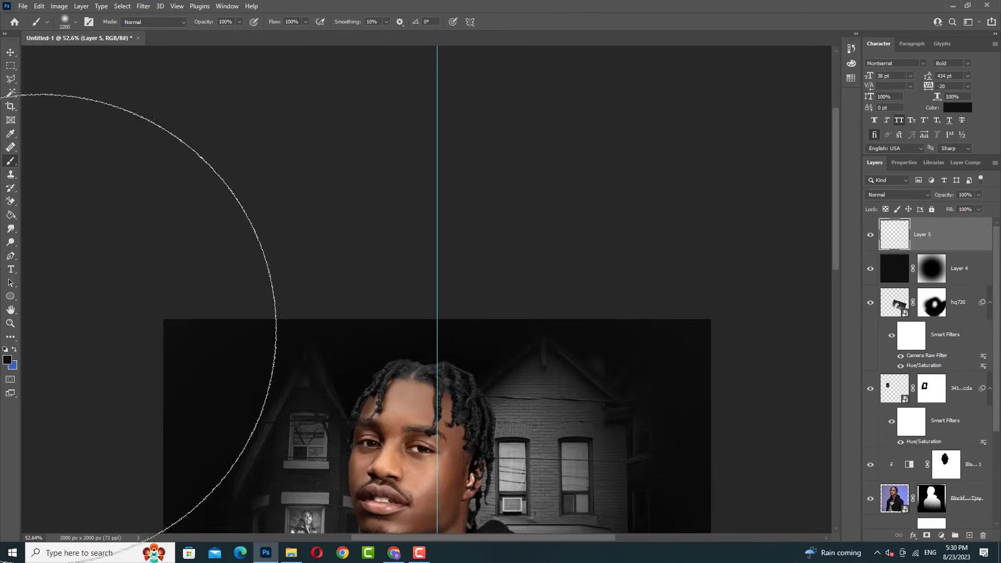
left_click(7, 360)
left_click(611, 151)
key("Return")
scroll(467, 137, "down", 1)
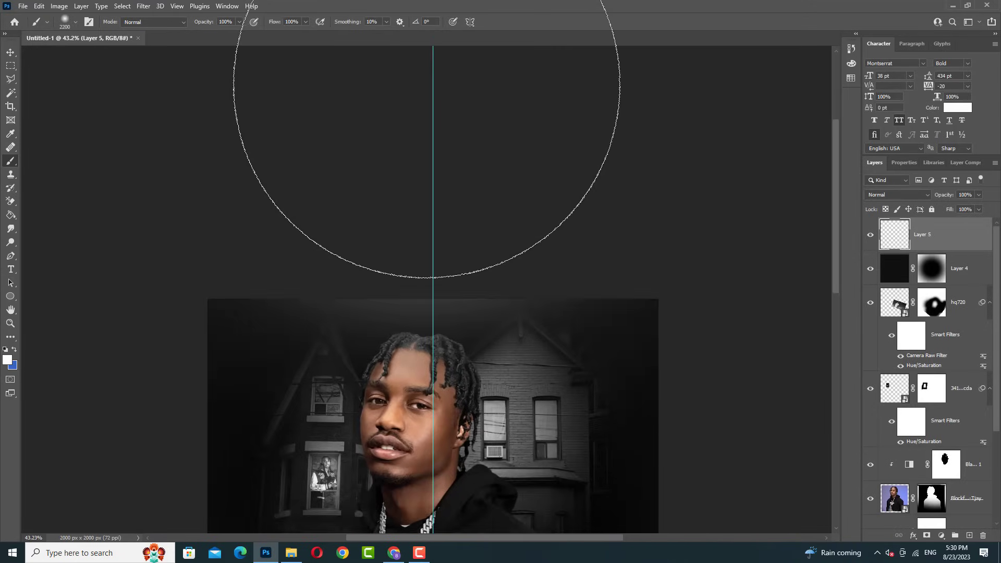
- Lower Layer 5's opacity to 39% with the Move tool active
key("v")
scroll(325, 131, "down", 3)
scroll(418, 286, "up", 1)
left_click(979, 195)
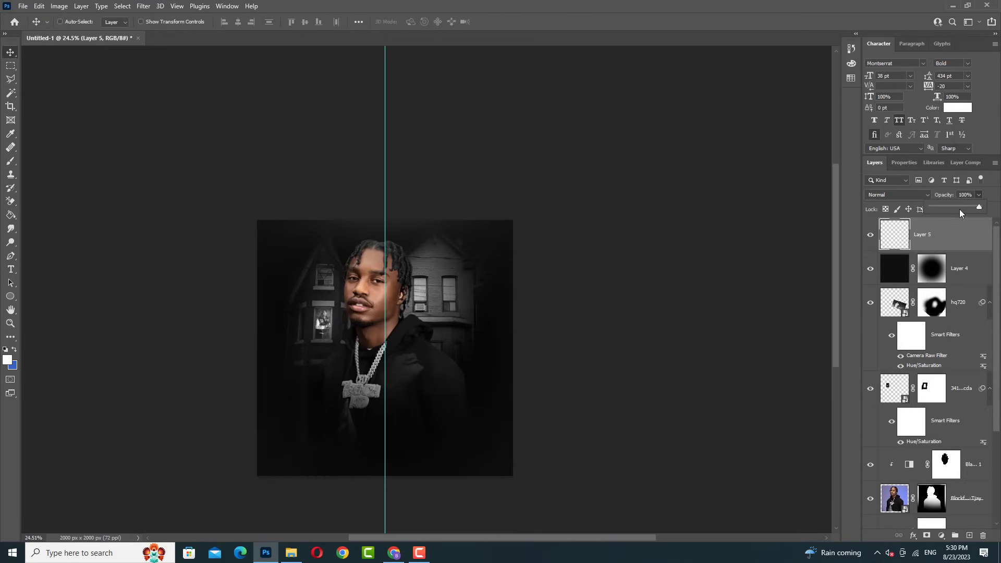
scroll(324, 279, "up", 1)
scroll(365, 261, "up", 1)
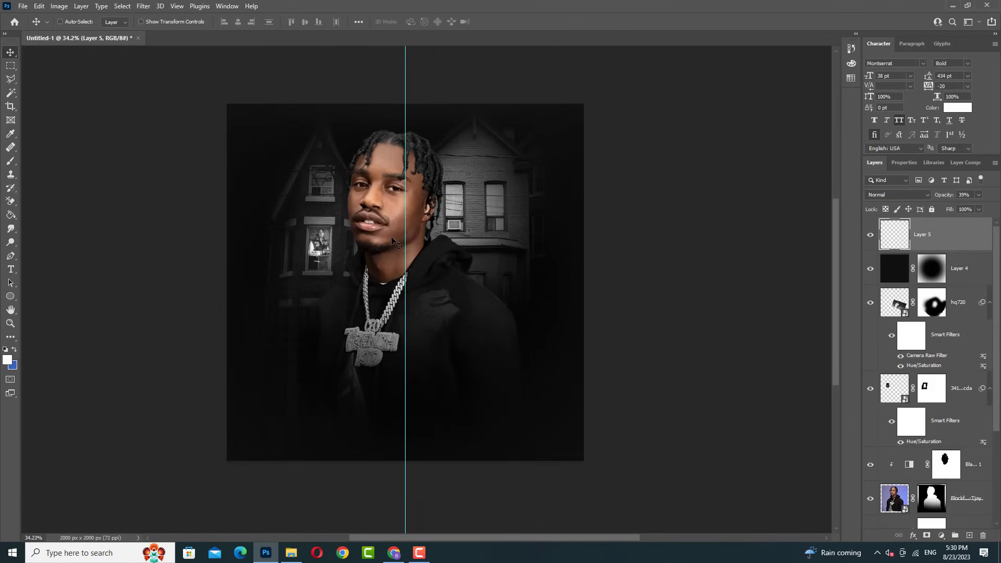
scroll(394, 237, "up", 1)
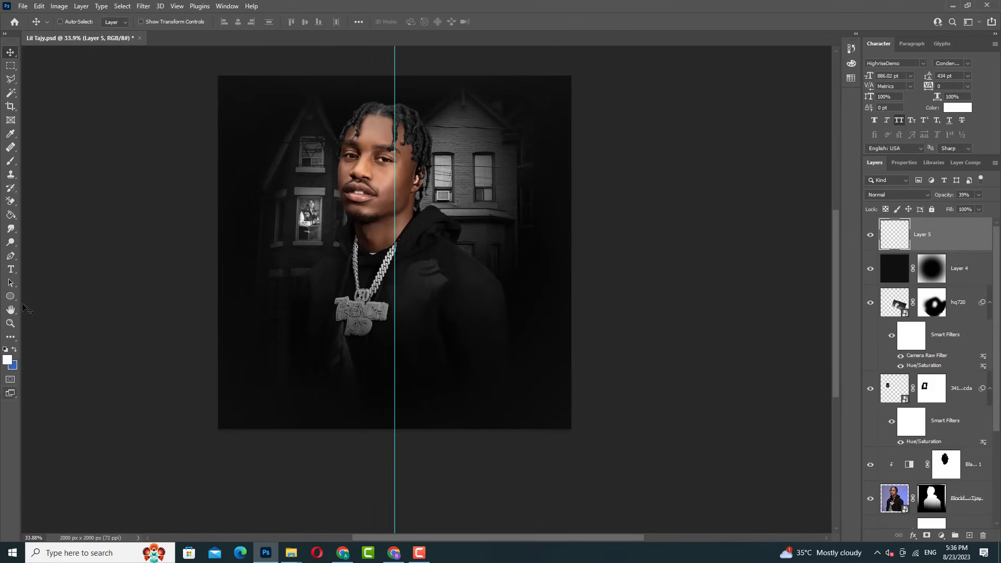
- Type 'FIRST PLACE' with the Type tool and move it onto the lower cover
right_click(11, 269)
left_click(52, 271)
left_click(365, 360)
type("F")
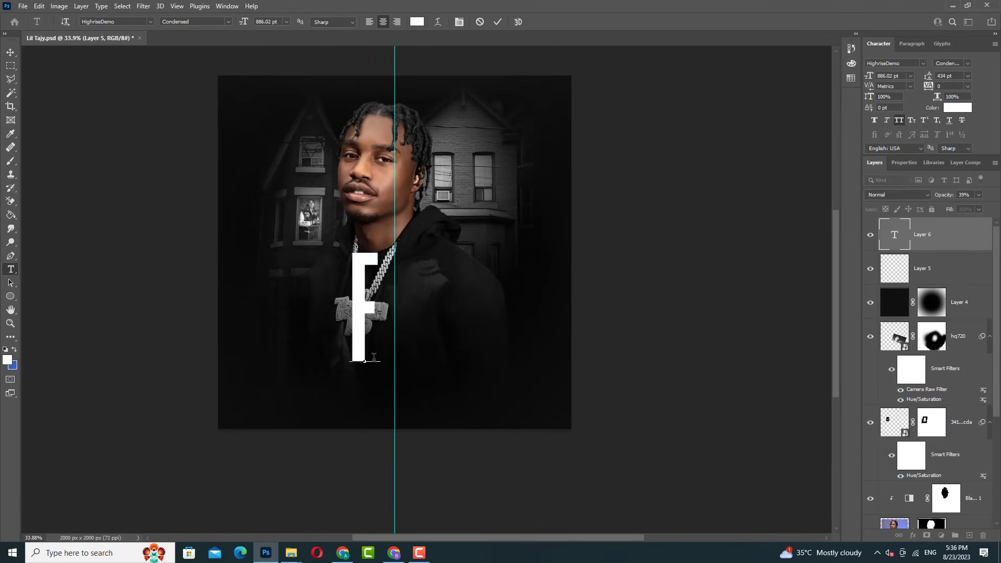
type("IRST PLACE")
key("ctrl+Return")
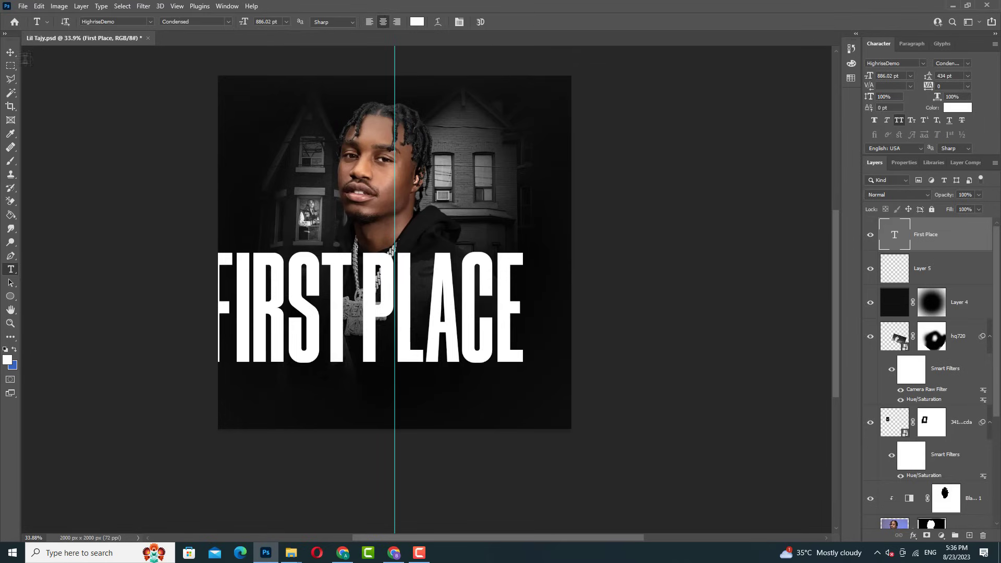
key("v")
mouse_move(407, 284)
left_mouse_down()
mouse_move(430, 327)
mouse_move(419, 338)
left_mouse_up()
- Scale the FIRST PLACE title with Free Transform to span the cover's width
key("ctrl+t")
left_click_drag(394, 283, 398, 335)
key("Return")
scroll(570, 235, "down", 2)
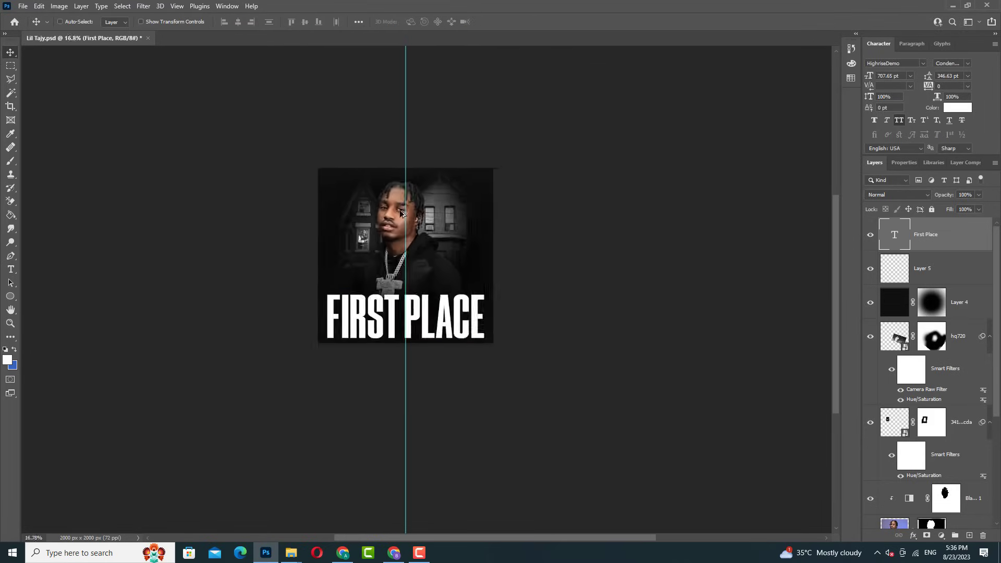
left_click_drag(543, 389, 535, 389)
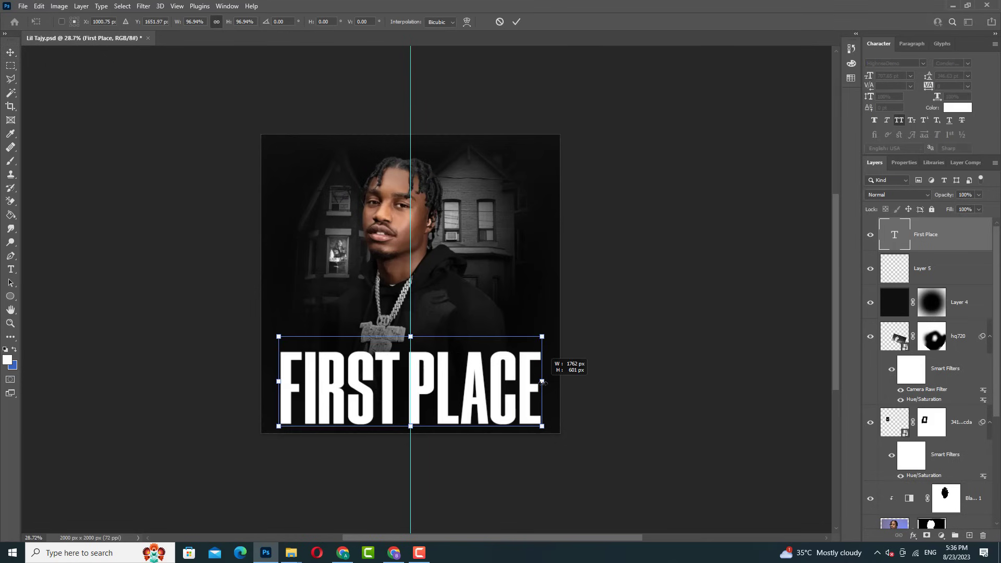
key("Return")
scroll(469, 313, "up", 2)
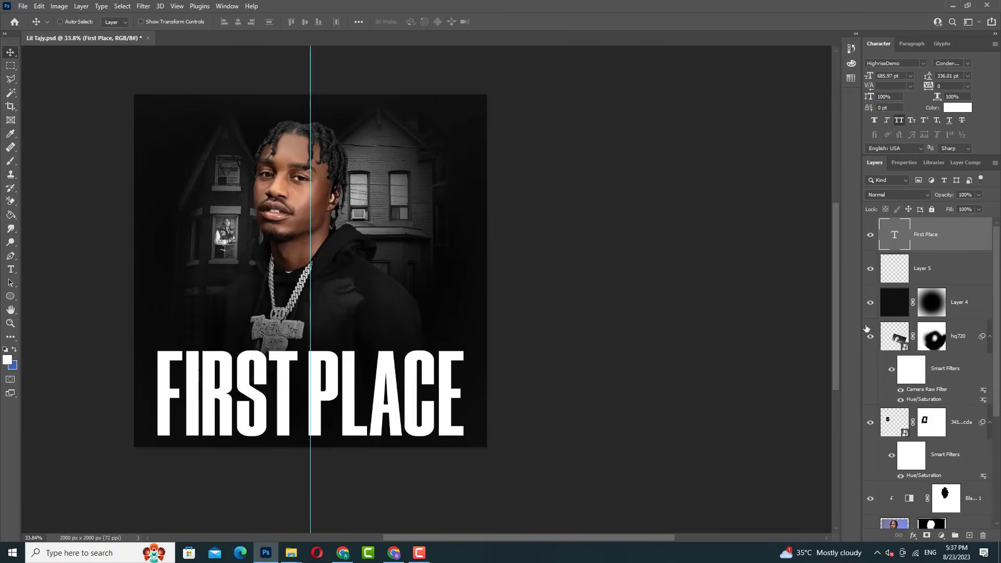
right_click(925, 247)
- Add a Gradient Overlay to the title running from red to deep red
left_click(824, 80)
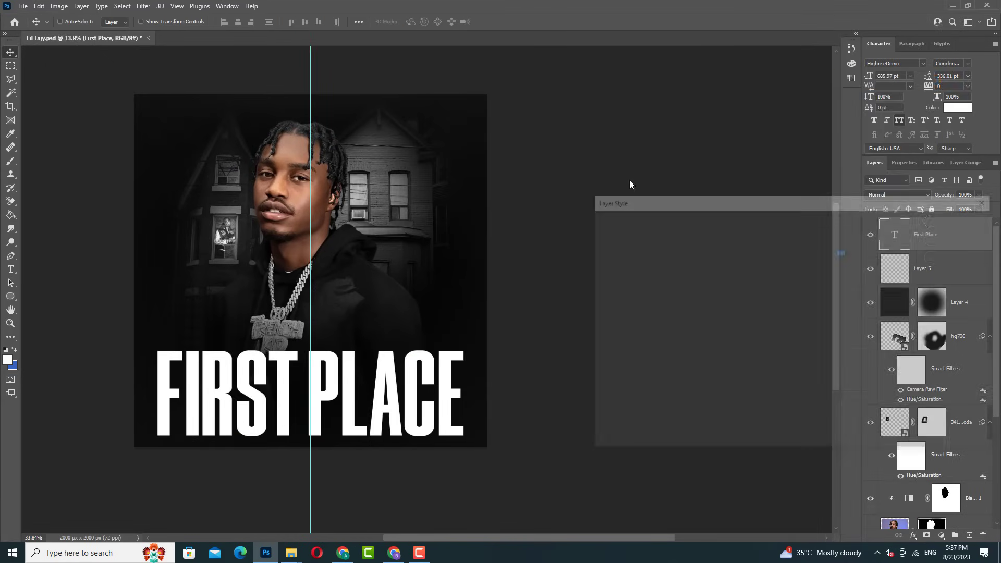
left_click(504, 294)
left_click(693, 203)
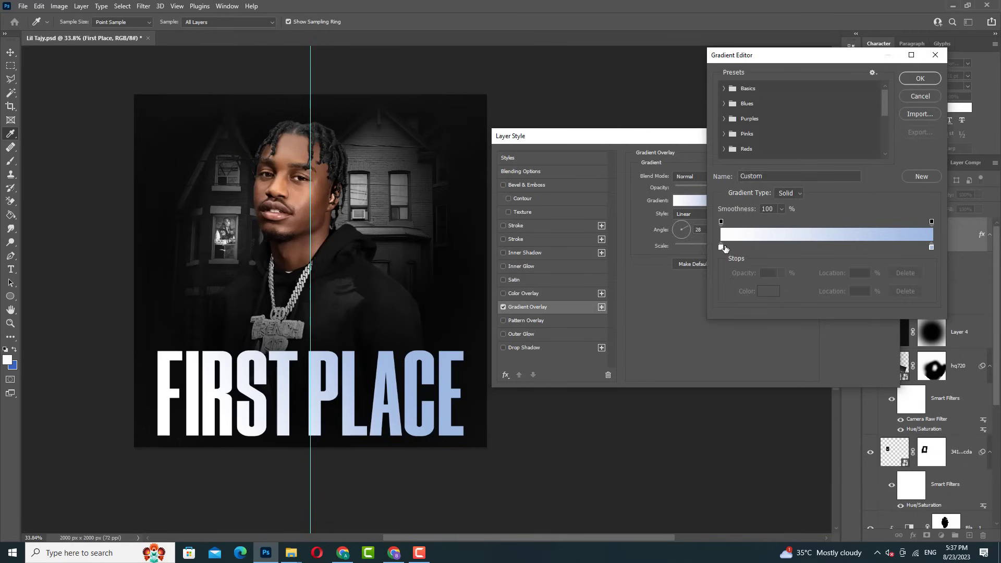
double_click(719, 247)
left_click(709, 168)
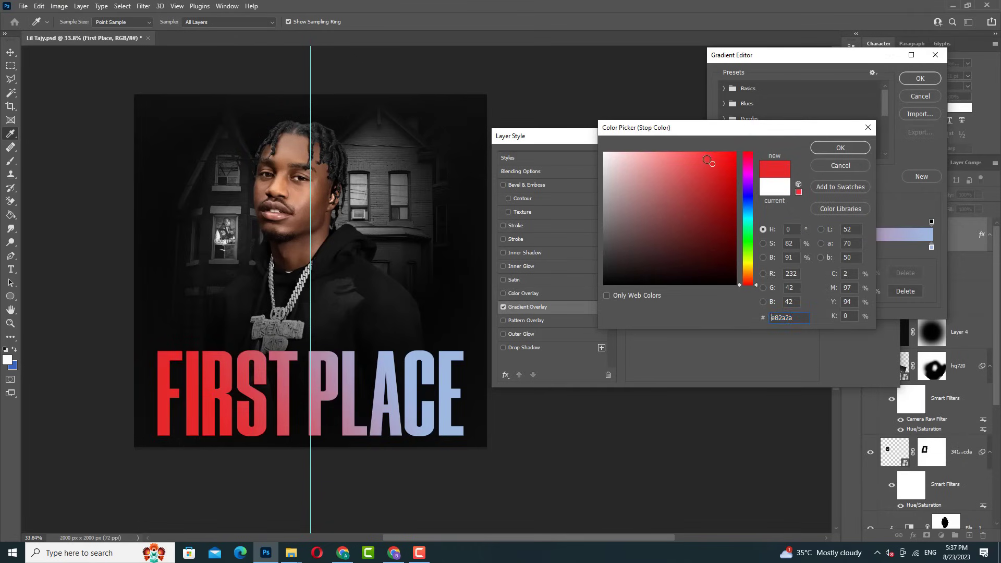
left_click(840, 147)
double_click(931, 247)
left_click(644, 166)
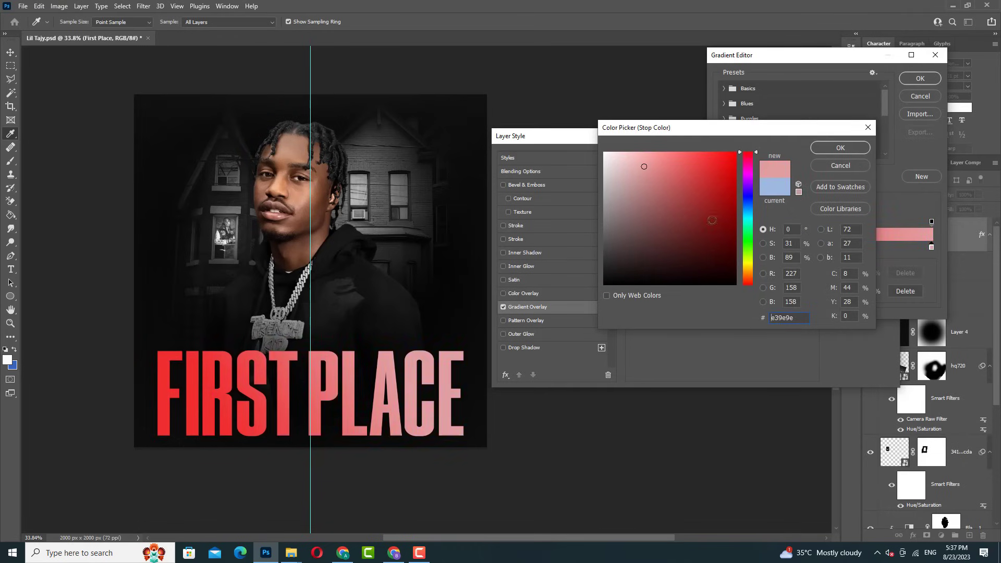
left_click(711, 224)
left_click(826, 152)
left_click(920, 78)
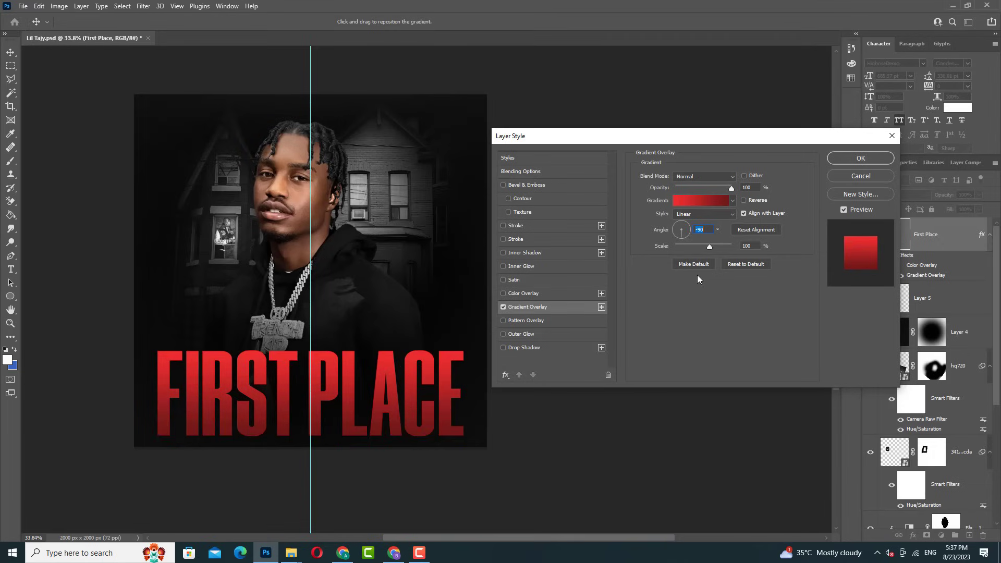
- Brighten the left gradient stop, keep the right dark red, and enable Satin
left_click(701, 200)
double_click(719, 247)
key("Return")
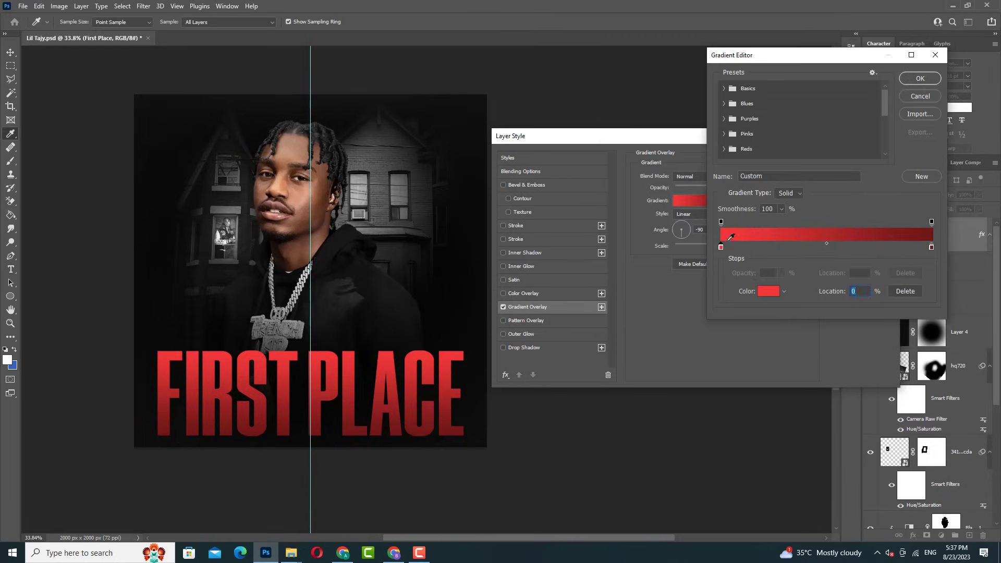
left_click(768, 291)
type("761212")
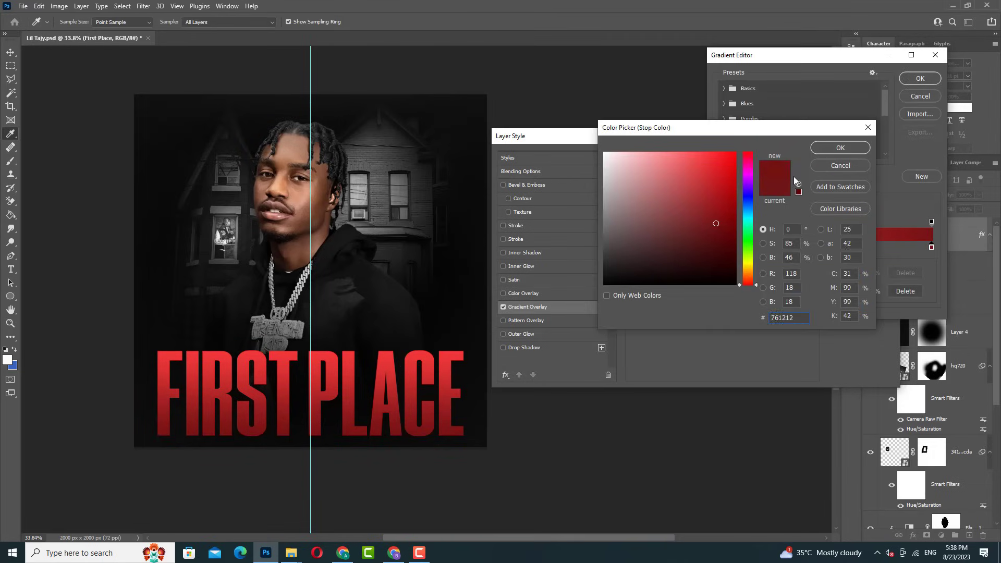
key("Return")
key("Return")
left_click(503, 279)
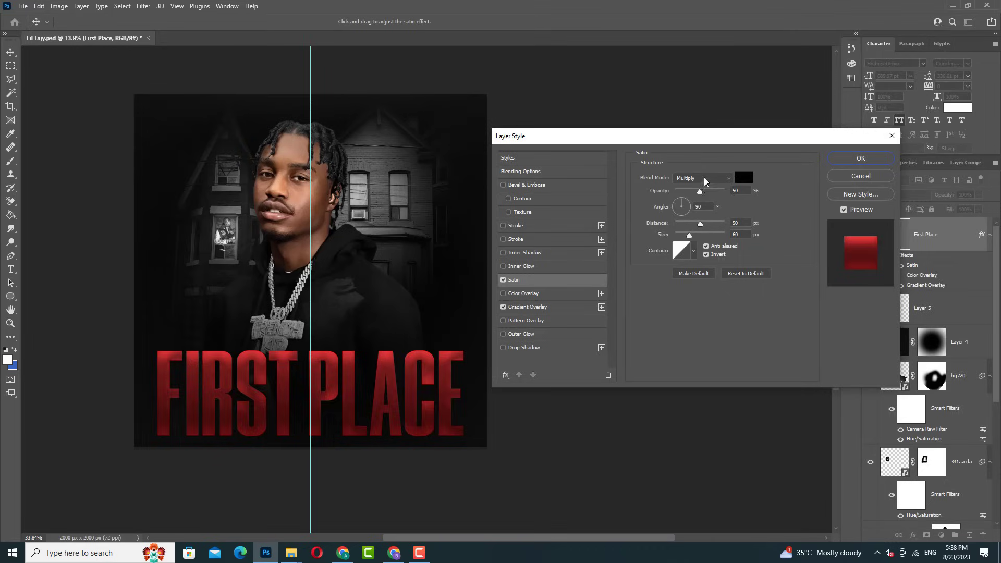
- Tune the title's Satin to 30% opacity, 26 px distance, 29 px size with a contour preset
mouse_move(699, 190)
left_mouse_down()
mouse_move(669, 225)
mouse_move(686, 234)
left_mouse_up()
left_click(694, 251)
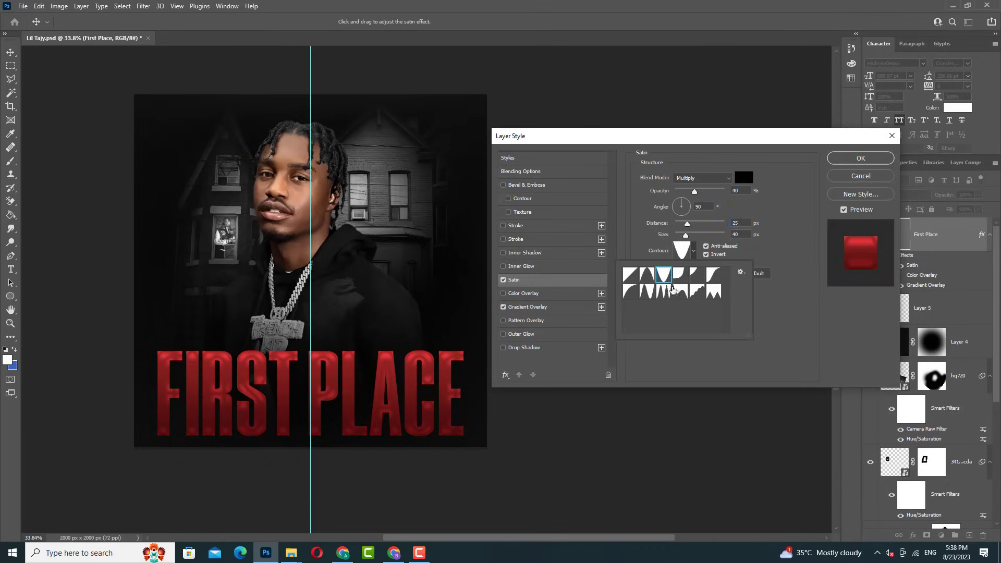
left_click(754, 300)
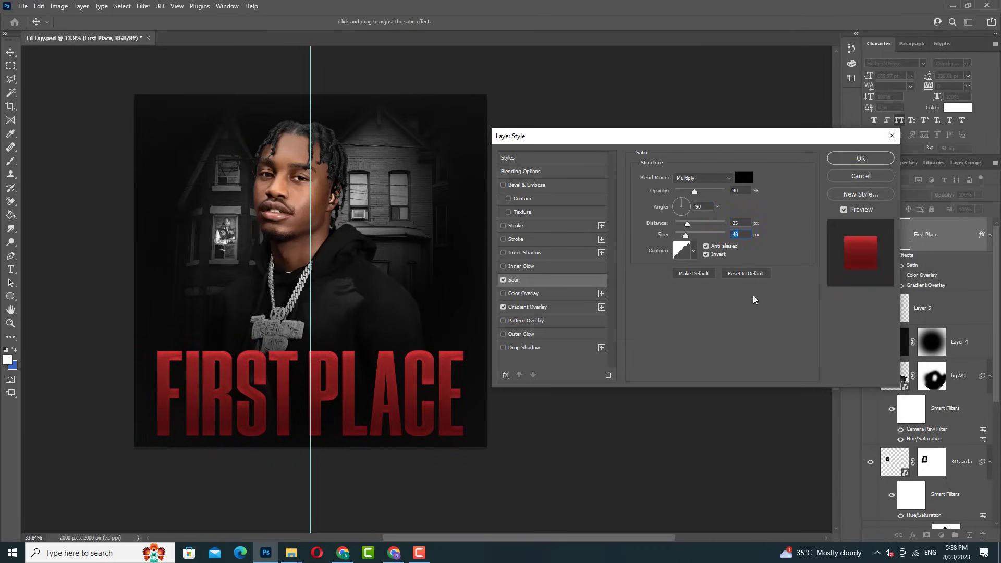
mouse_move(702, 194)
left_mouse_down()
mouse_move(690, 195)
mouse_move(687, 224)
left_mouse_up()
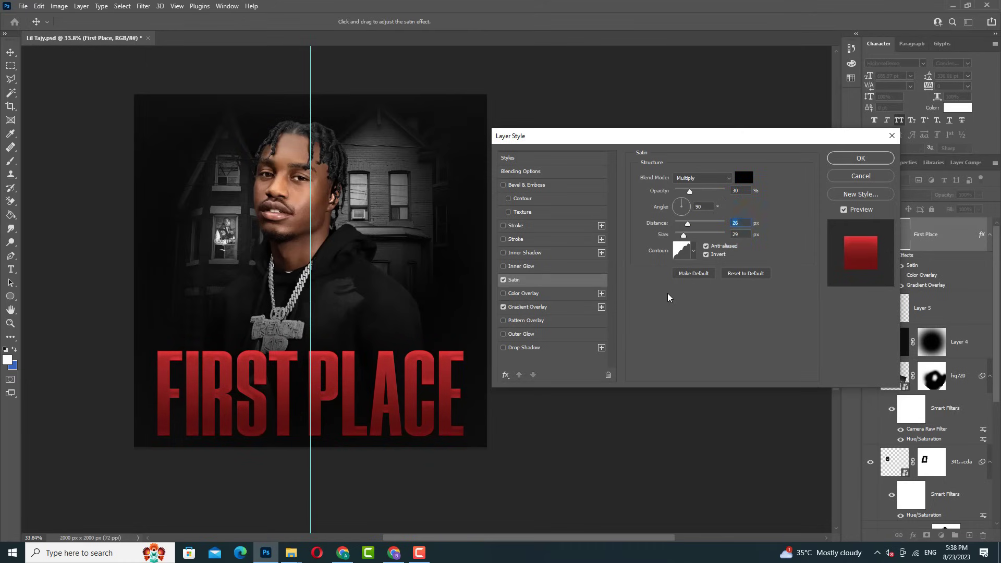
left_click(515, 267)
- Colour the title's Inner Glow pink and try Screen, Overlay and Linear Dodge blend modes
left_click(648, 214)
type("ff0000")
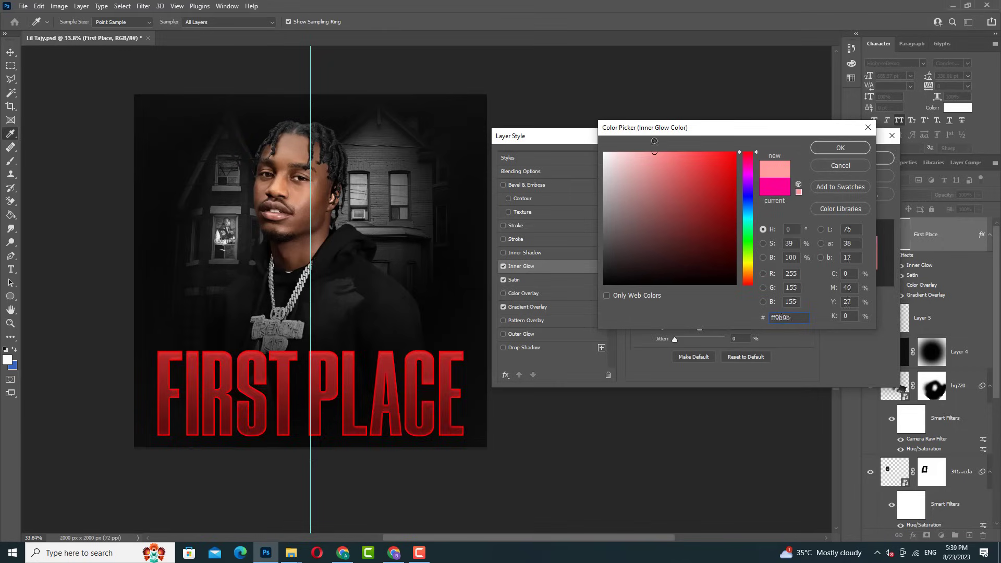
left_click(821, 149)
left_click(701, 176)
left_click(696, 179)
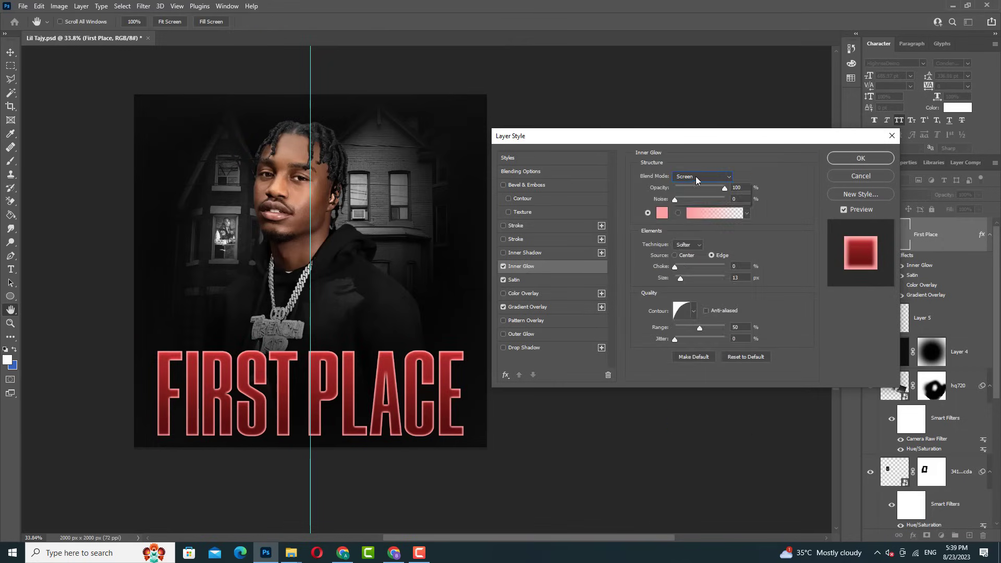
left_click(696, 305)
left_click(701, 176)
- Lower the Inner Glow opacity and enlarge its size to 21 px
left_click(694, 280)
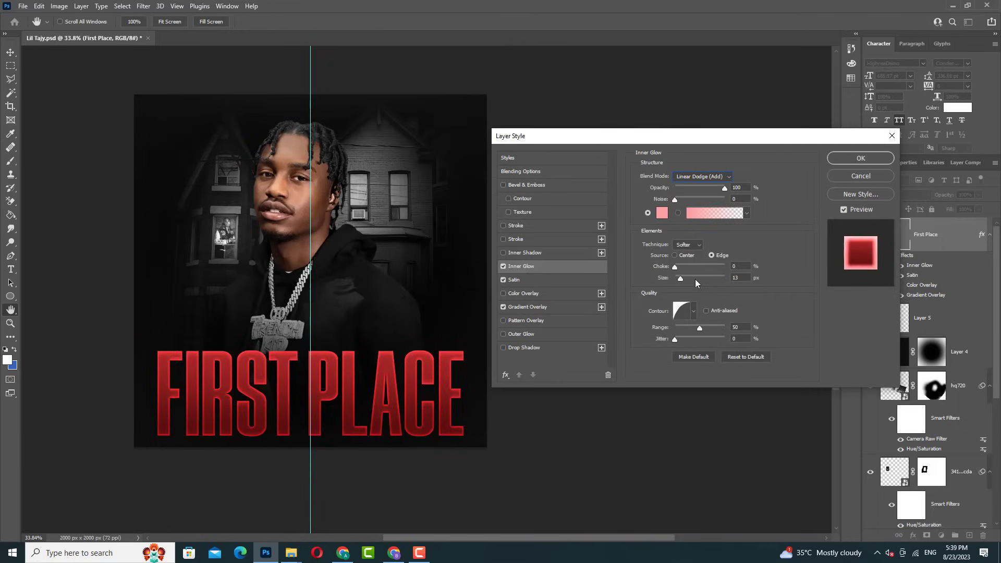
scroll(694, 281, "down", 20)
scroll(694, 281, "down", 20)
left_click_drag(680, 278, 683, 278)
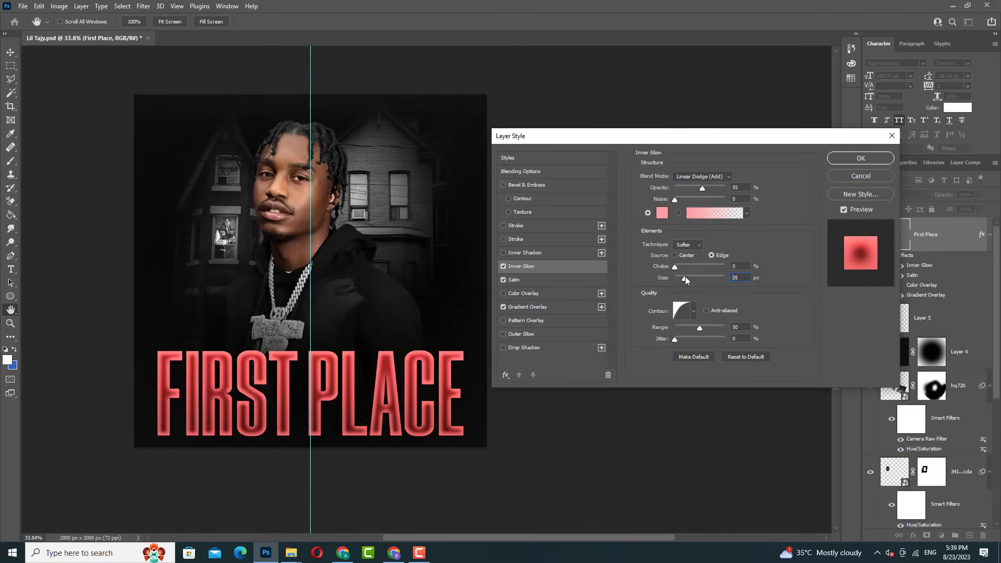
left_click_drag(697, 189, 692, 188)
left_click_drag(681, 278, 683, 280)
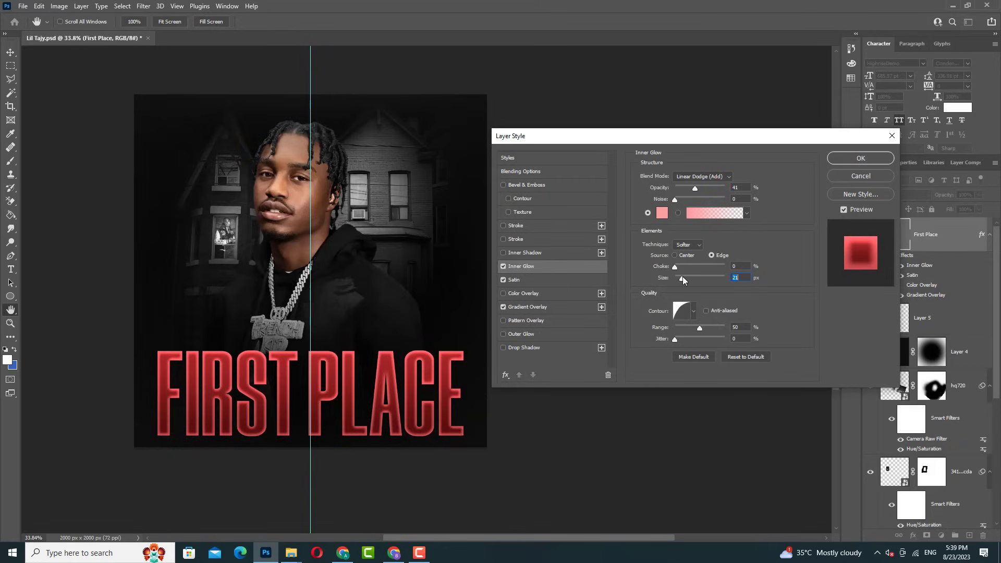
- Settle on a curved Inner Glow contour at 25% opacity with Screen blending
left_click(693, 311)
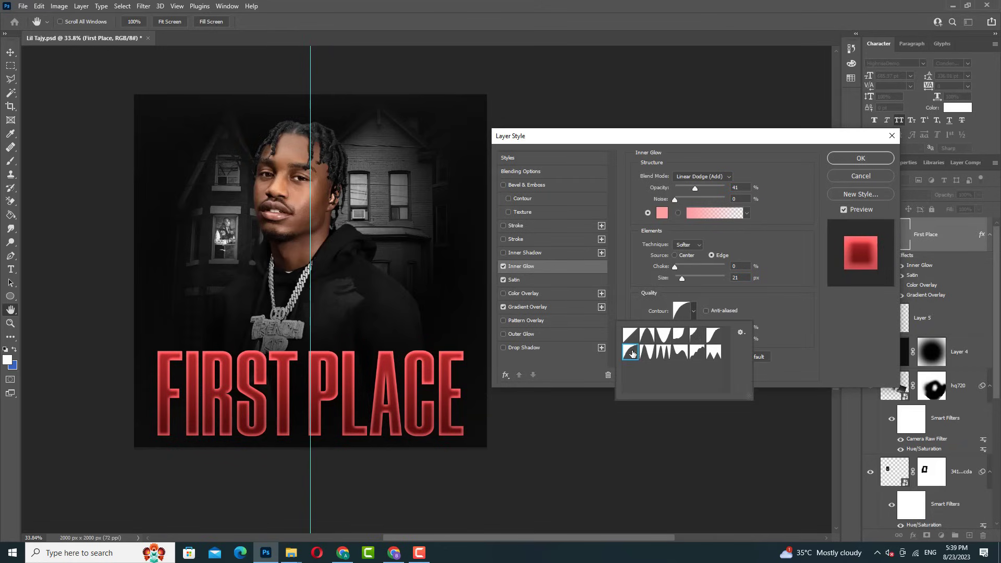
left_click(697, 337)
left_click(637, 355)
left_click(678, 353)
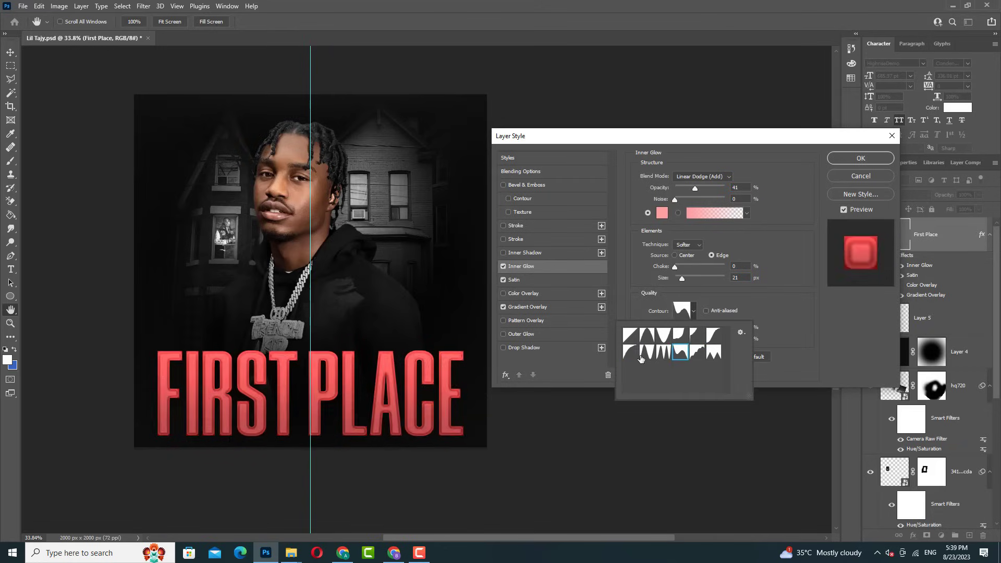
left_click(647, 353)
left_click(682, 279)
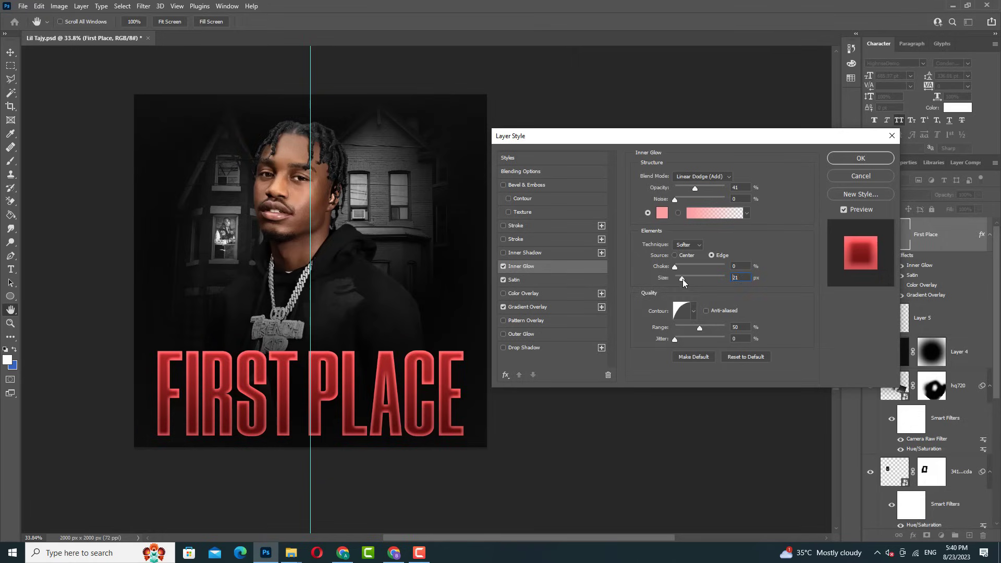
left_click_drag(694, 189, 691, 188)
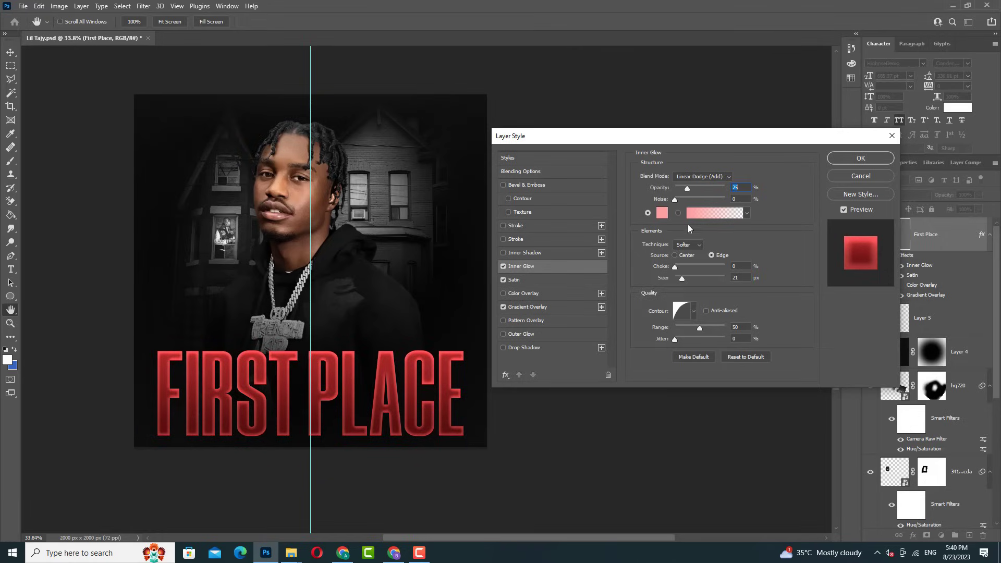
left_click_drag(684, 282, 682, 280)
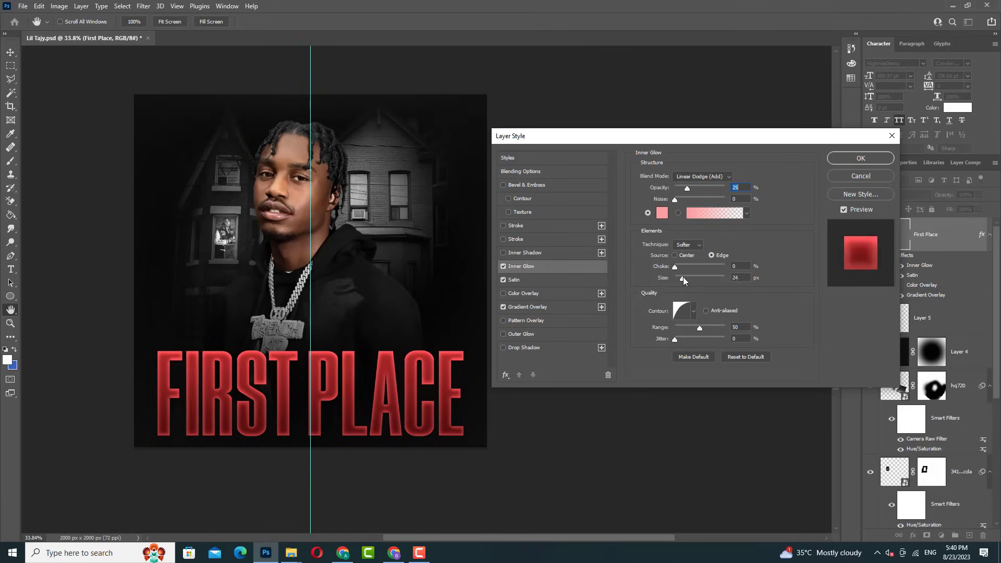
left_click(692, 176)
left_click(684, 266)
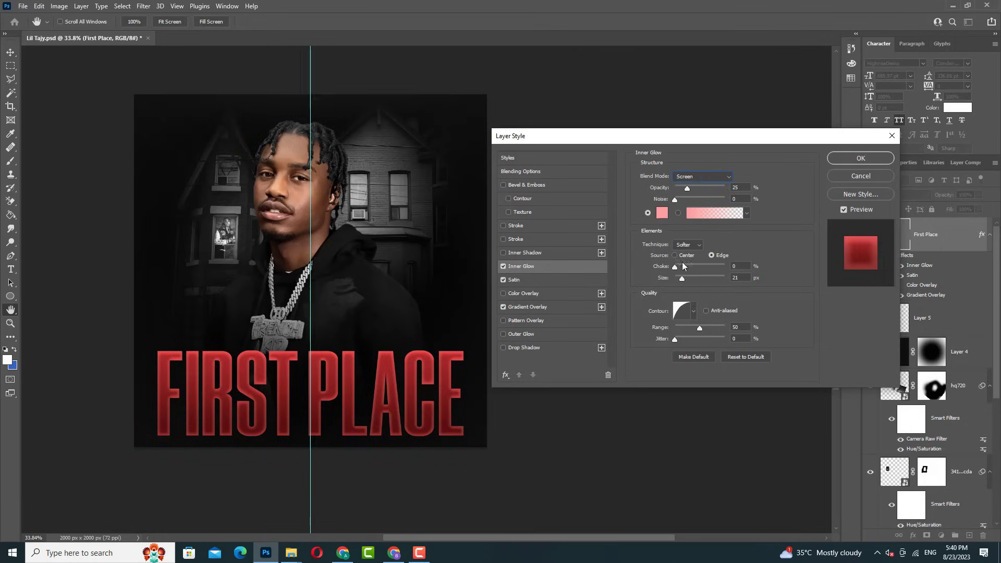
- Add a faint red Outer Glow at about 19% opacity and apply the layer styles
left_click(503, 334)
left_click(661, 212)
left_click(836, 146)
left_click_drag(693, 188, 685, 188)
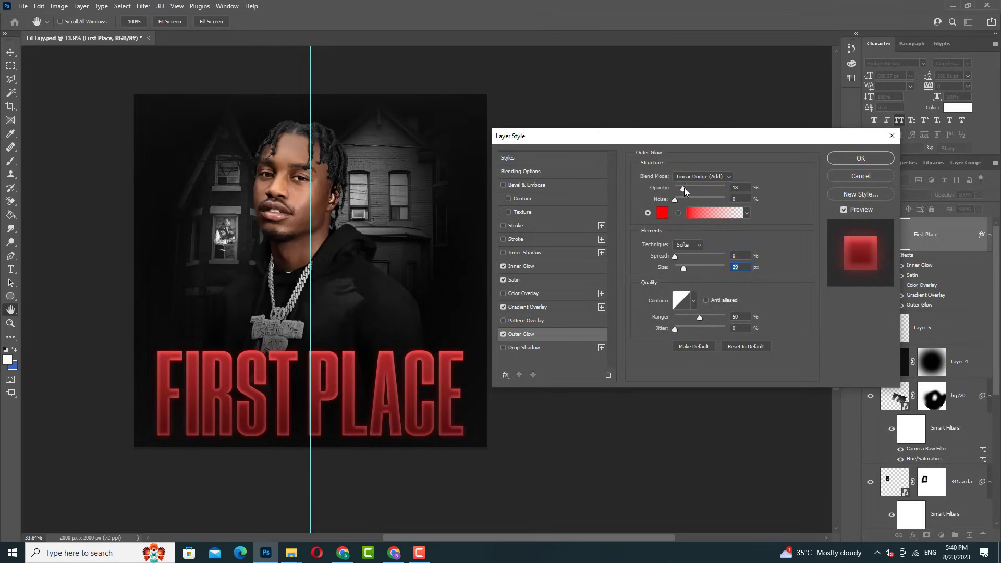
left_click(861, 158)
- Duplicate the FIRST PLACE text layer in the layer stack
scroll(463, 284, "up", 1)
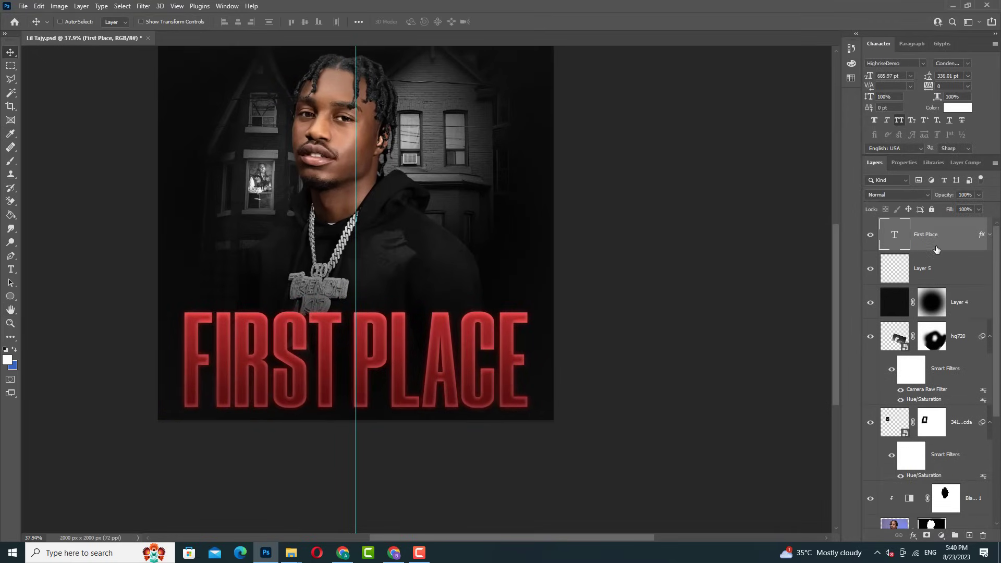
left_click_drag(939, 243, 969, 536)
scroll(451, 342, "down", 1)
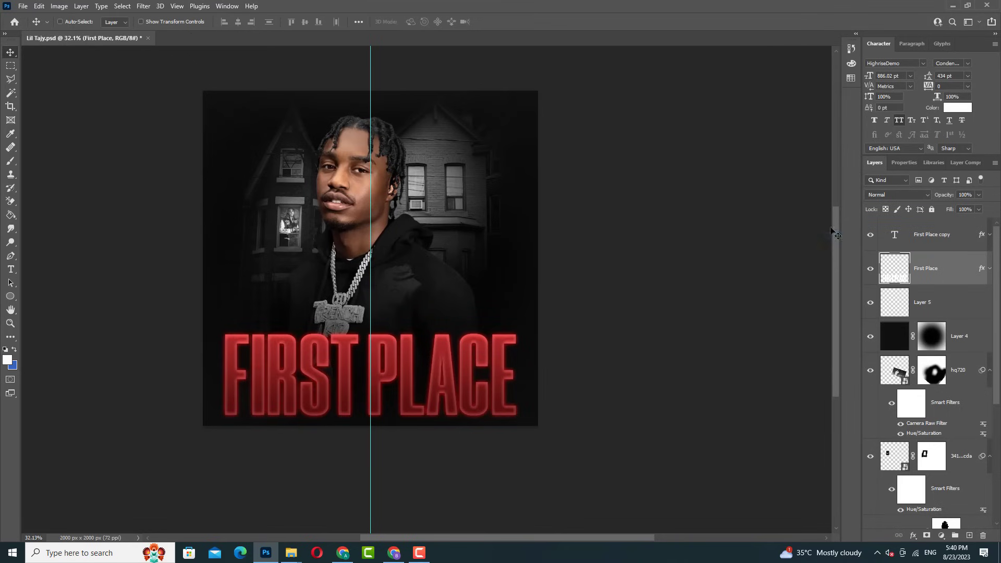
- Give the lower title copy a 90° Motion Blur of about 159 px, faded to 33% opacity
left_click(143, 6)
left_click(295, 209)
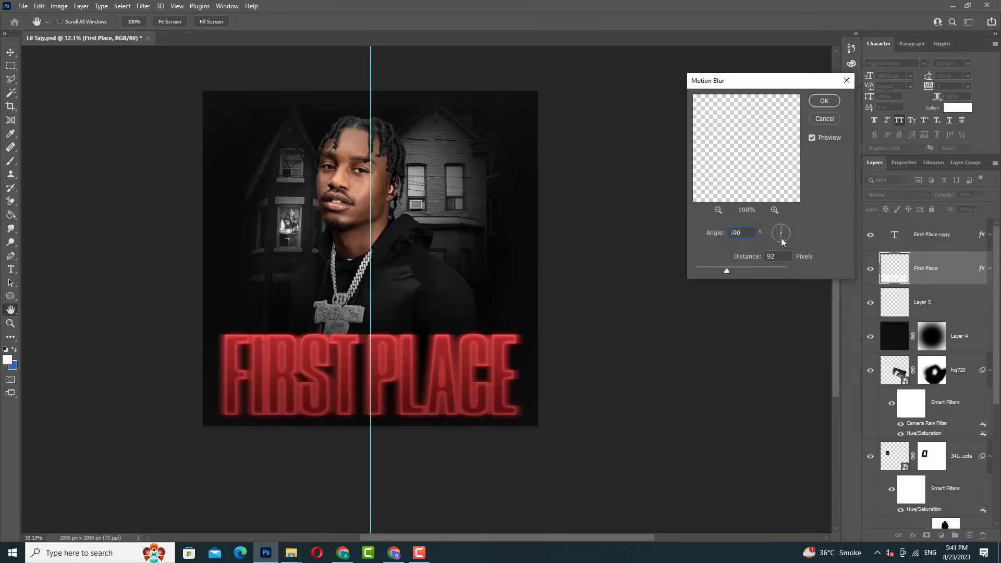
key("Delete")
left_click_drag(727, 270, 736, 268)
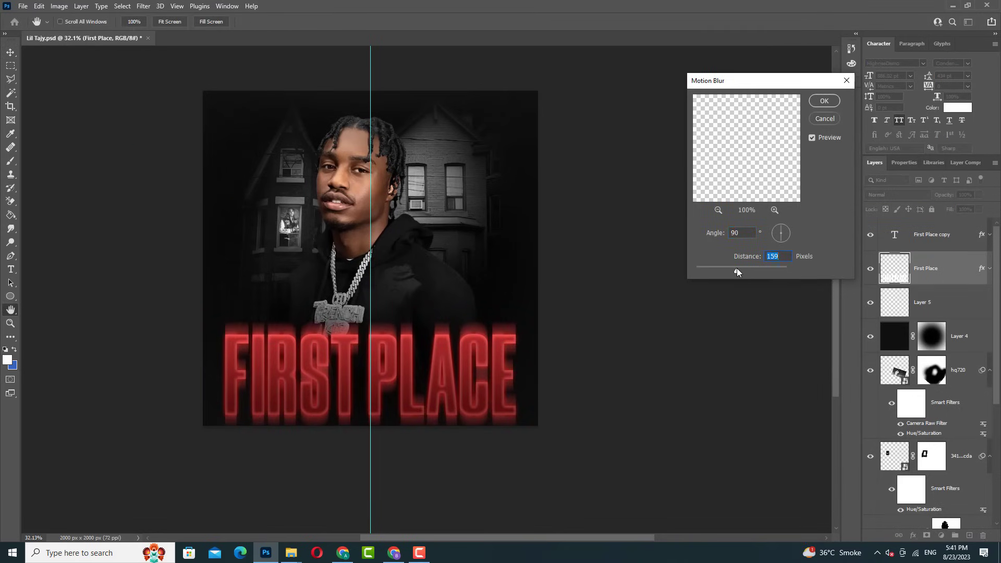
key("Return")
left_click_drag(951, 208, 947, 208)
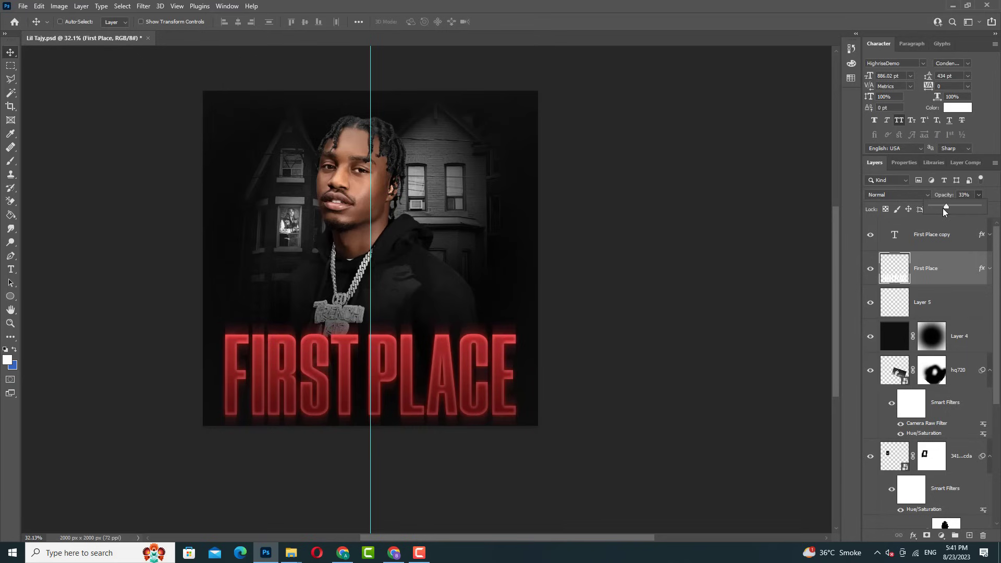
- Fill the vignette Layer 4 with red and test its opacity before restoring 100%
scroll(292, 167, "up", 1, "alt")
scroll(443, 265, "up", 1, "alt")
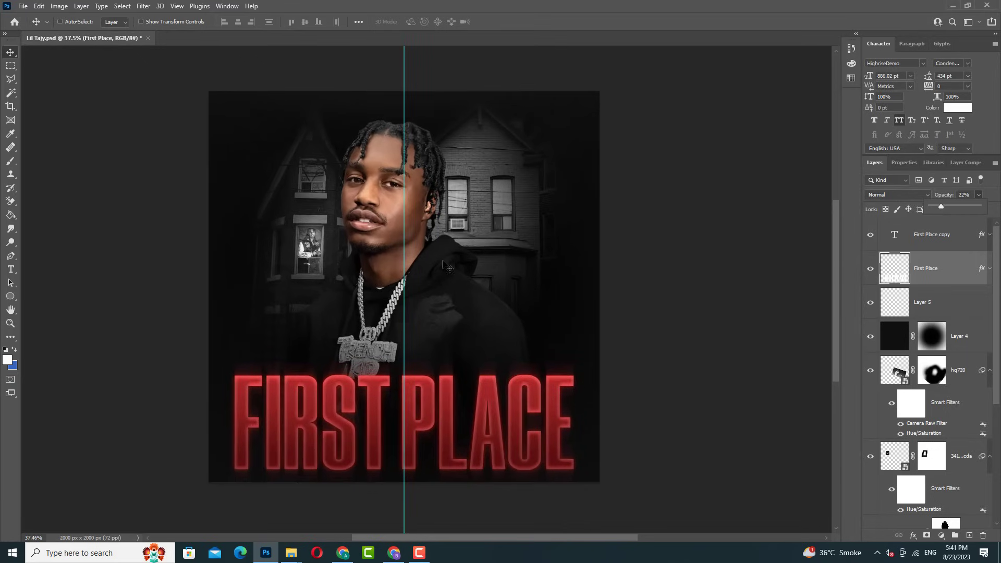
left_click(897, 339)
left_click(12, 365)
left_click(839, 147)
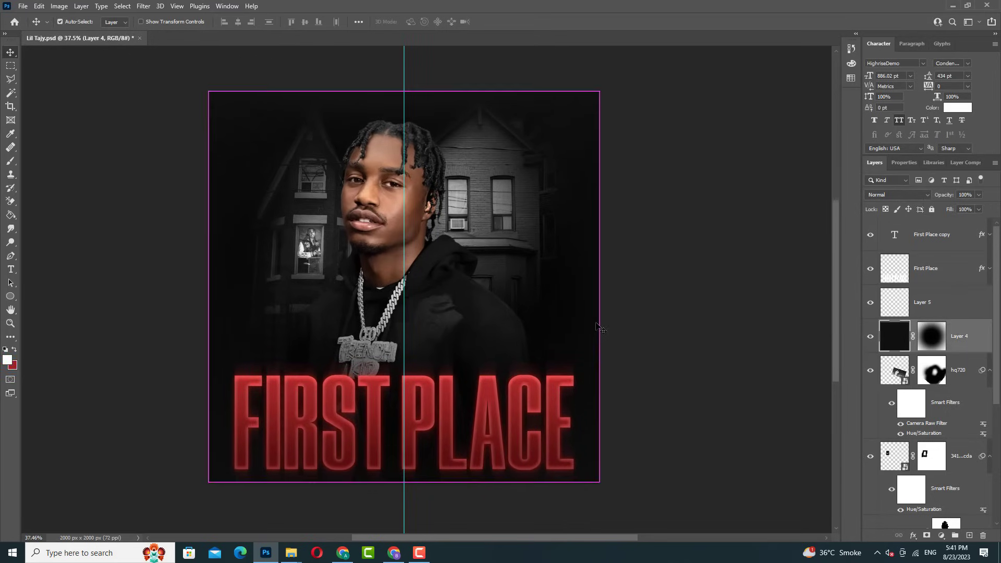
key("ctrl+BackSpace")
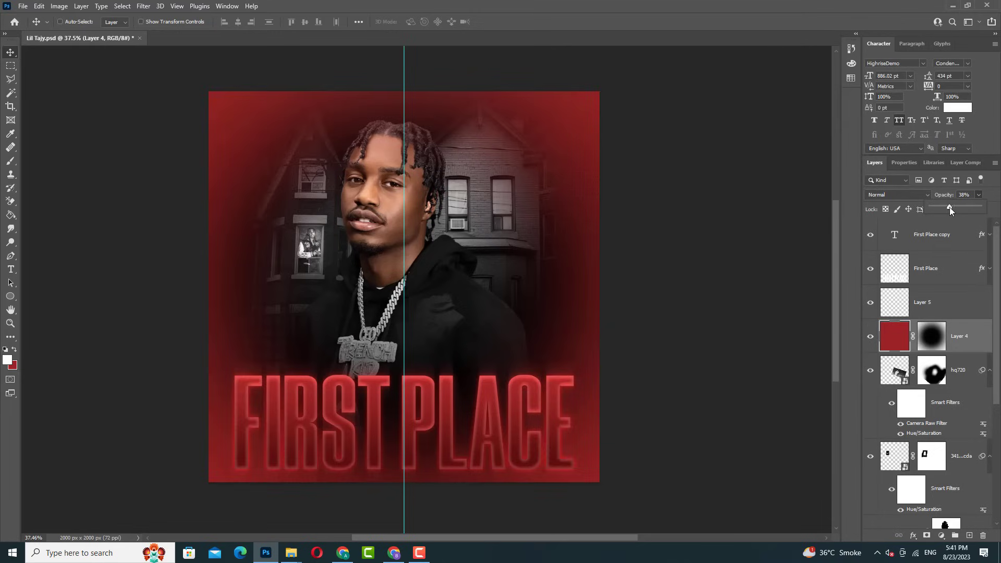
left_click_drag(950, 208, 942, 207)
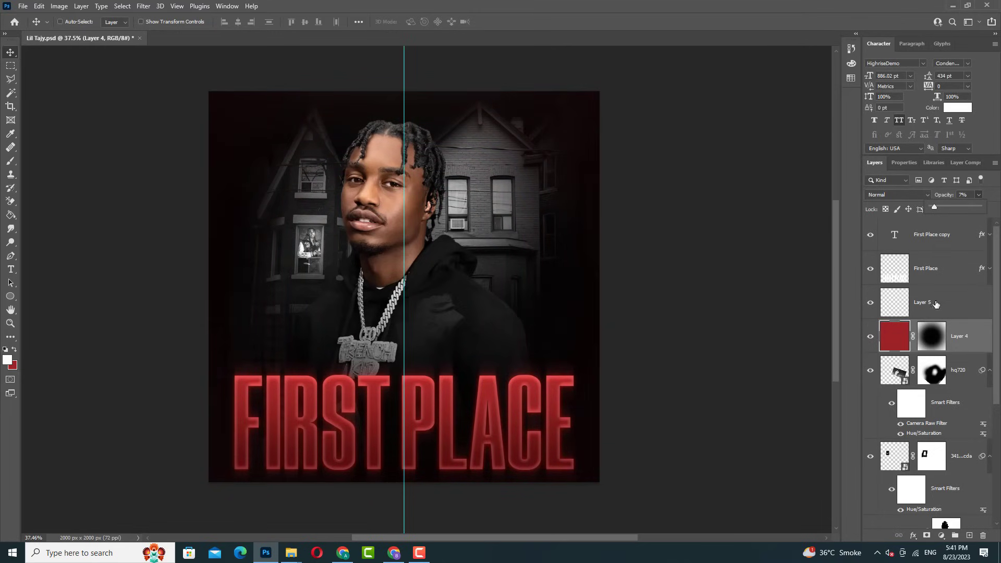
left_click_drag(936, 209, 980, 209)
- Refill Layer 4 with progressively darker shades of red
left_click(12, 365)
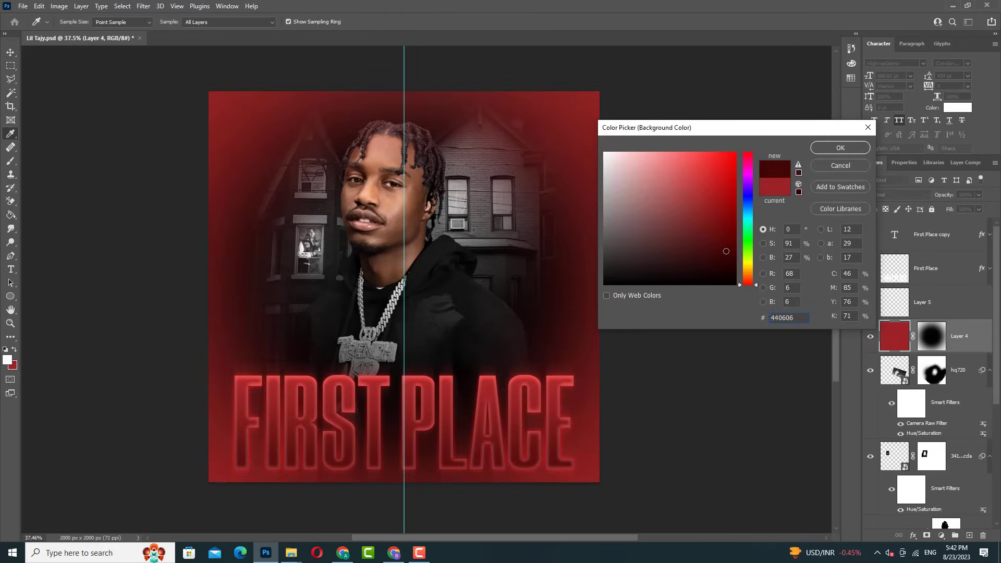
left_click(841, 149)
key("ctrl+BackSpace")
left_click(12, 365)
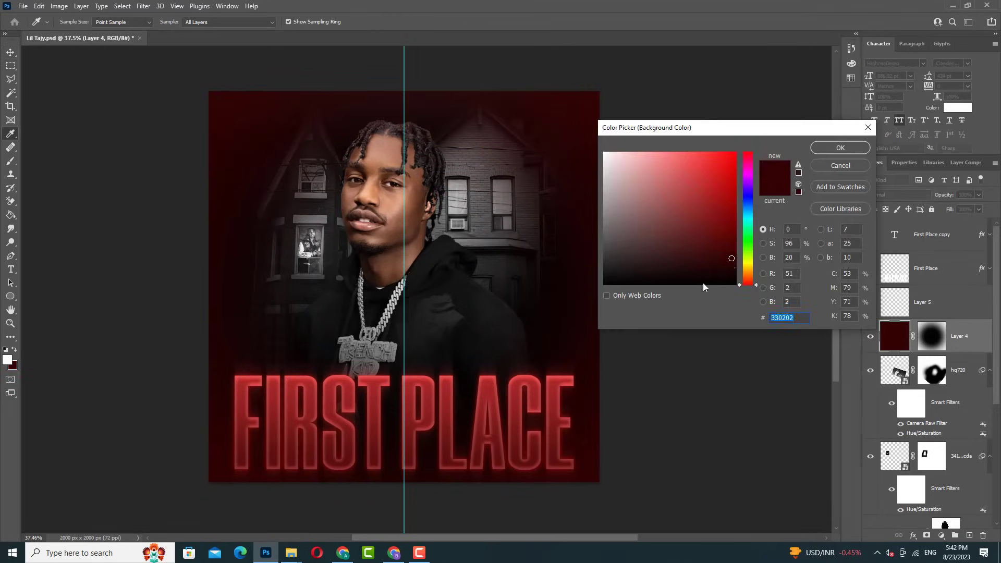
left_click(841, 148)
key("ctrl+BackSpace")
- Refill Layer 4 with solid black at full opacity
scroll(833, 344, "up", 1)
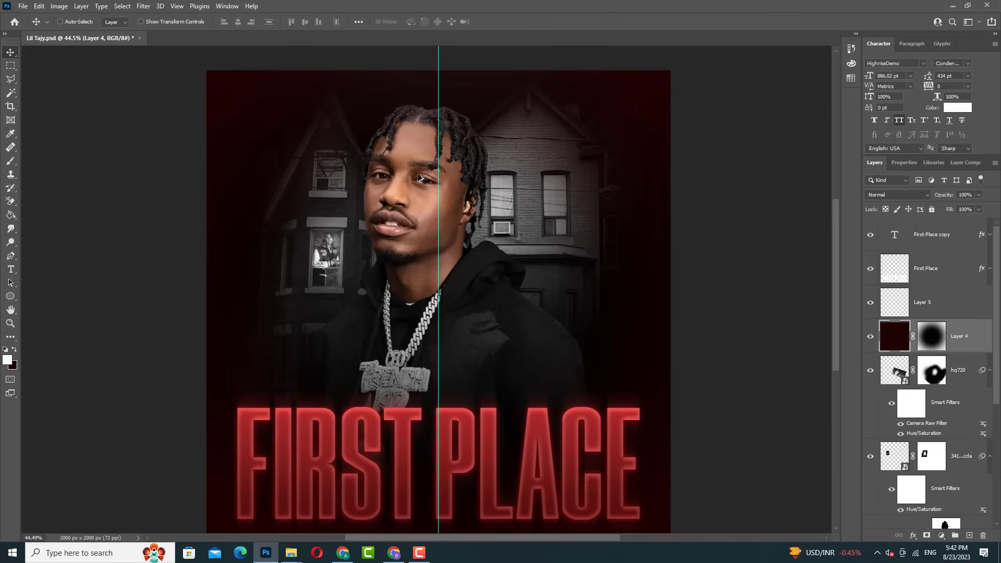
scroll(933, 376, "down", 2)
scroll(937, 389, "down", 1)
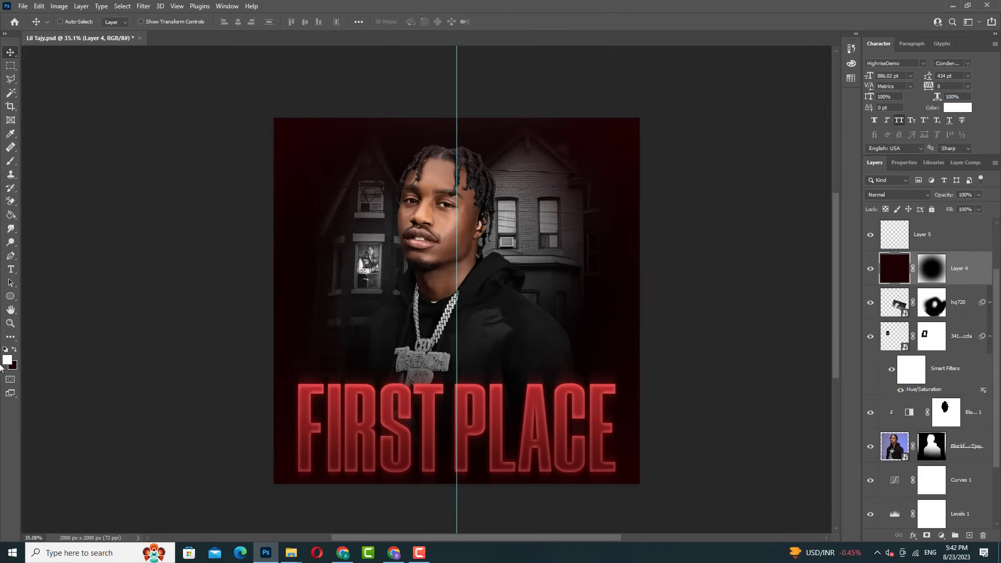
left_click(12, 365)
left_click(840, 148)
key("ctrl+BackSpace")
scroll(379, 238, "up", 1)
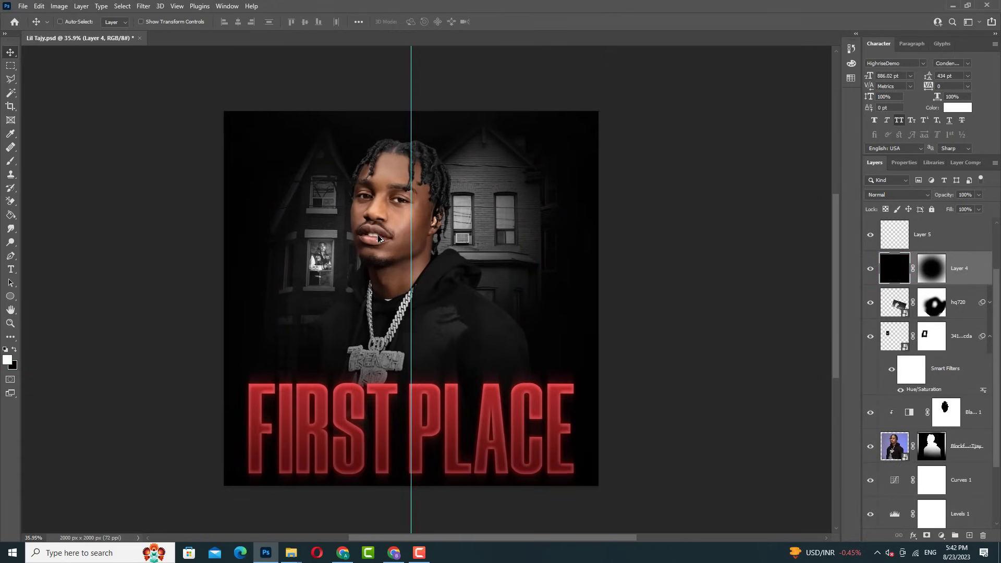
scroll(379, 239, "up", 1)
- Add 'LIL TAJY' at top centre in Neothic with tracking widened to about 1260
left_click(912, 64)
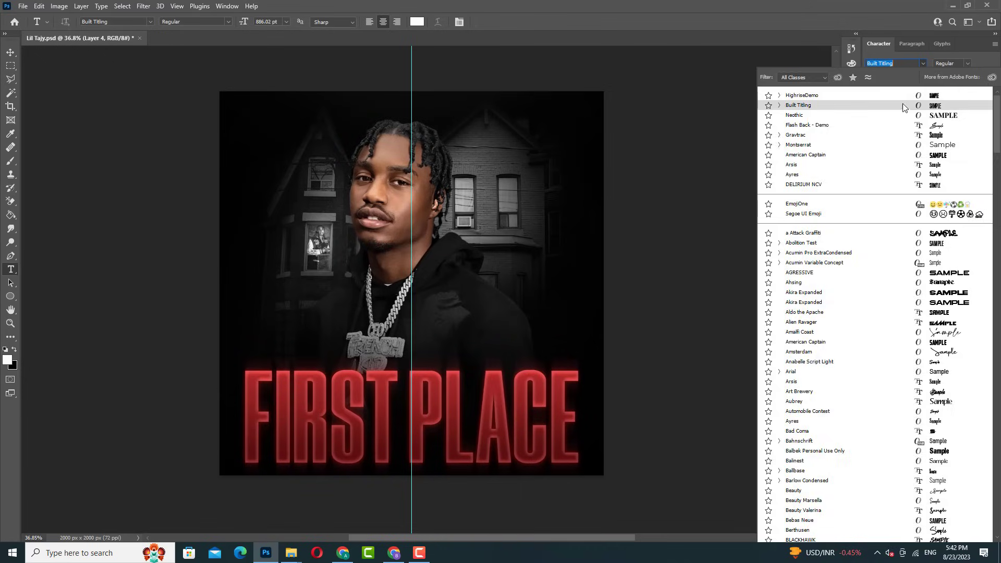
left_click(902, 107)
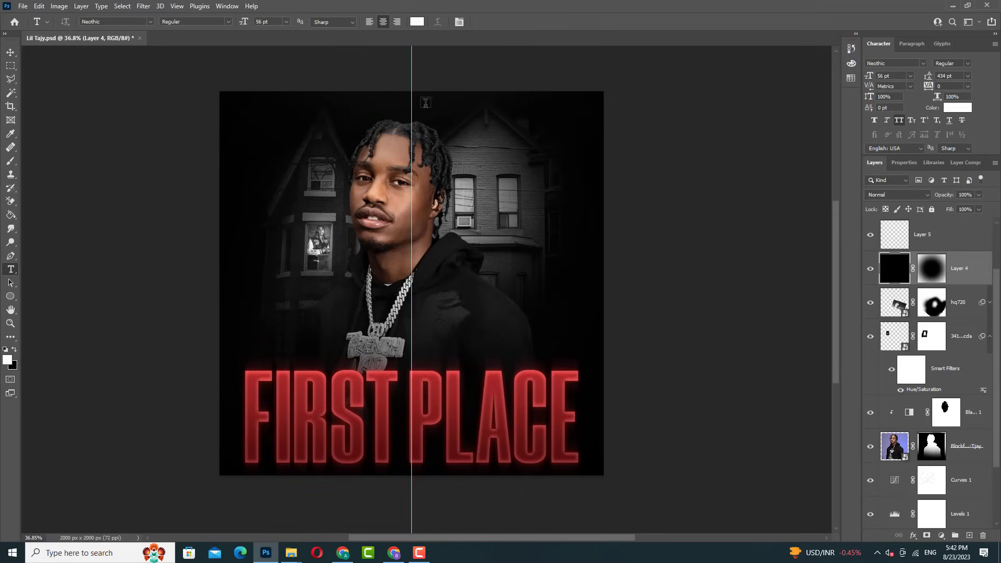
left_click(425, 105)
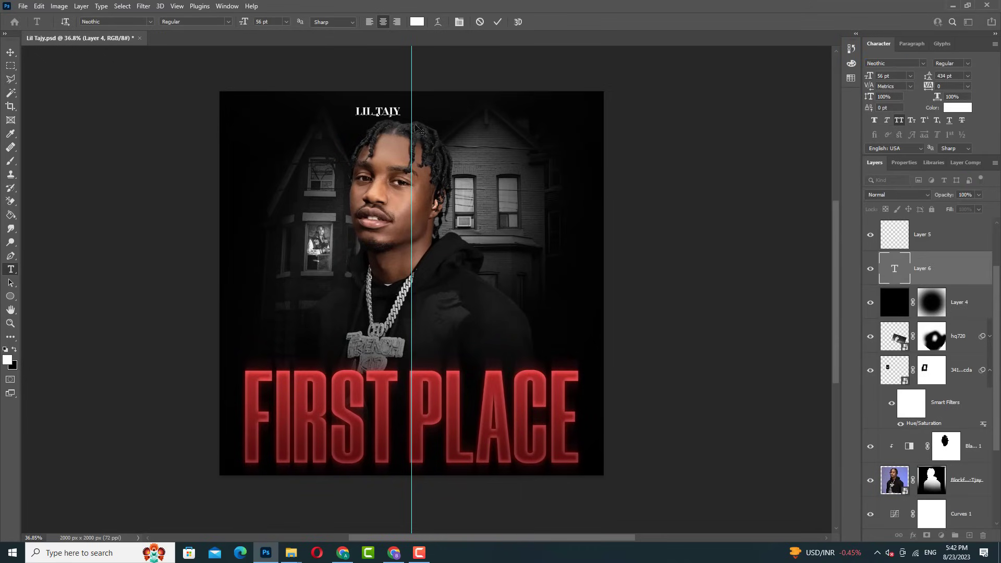
double_click(897, 268)
left_click(923, 64)
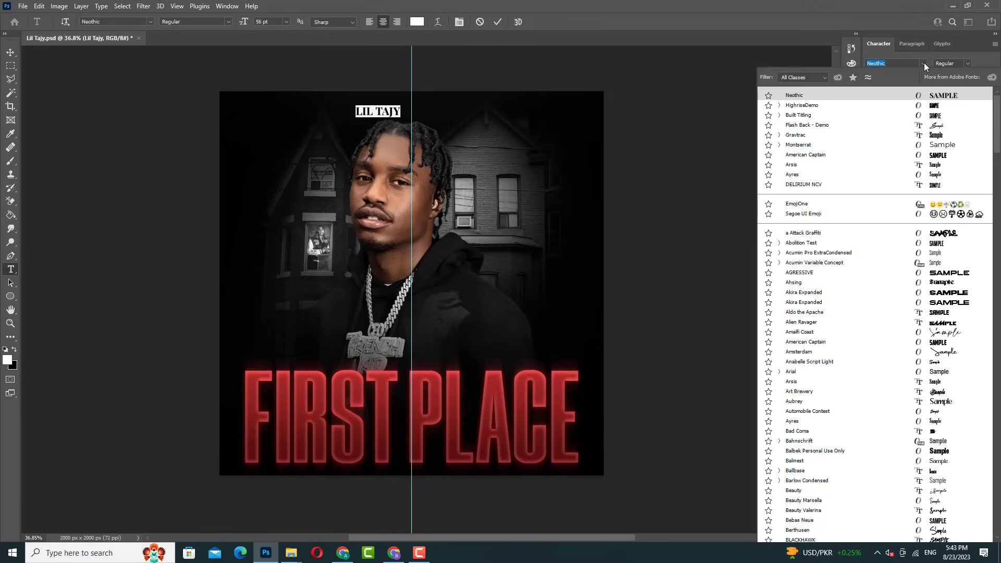
key("Escape")
left_click(946, 86)
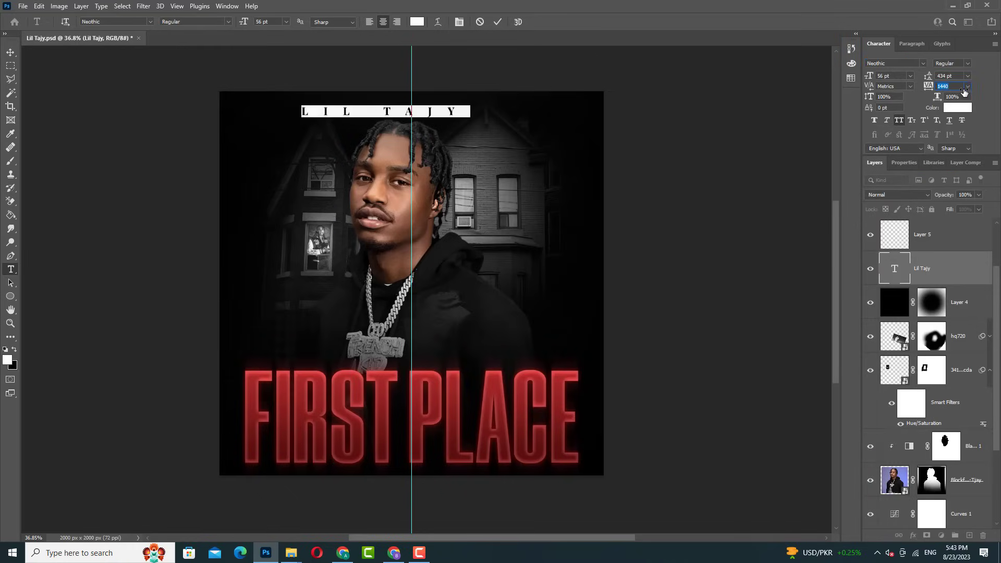
left_click(11, 52)
- Add a new empty layer above the Black & White 1 layer and pick the Lasso tool
scroll(397, 168, "down", 2, "alt")
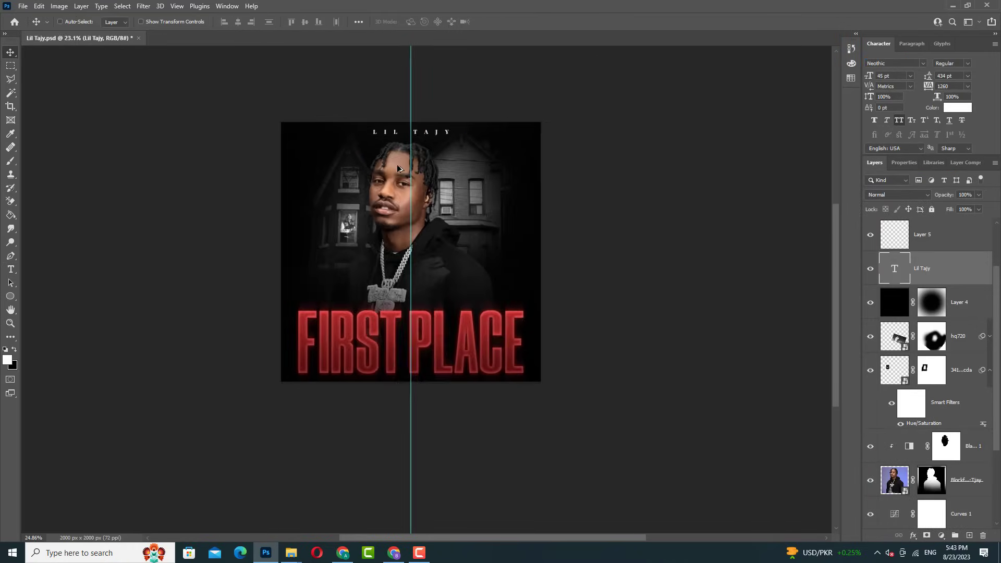
scroll(427, 205, "up", 2, "alt")
scroll(934, 365, "down", 2)
left_click(945, 345)
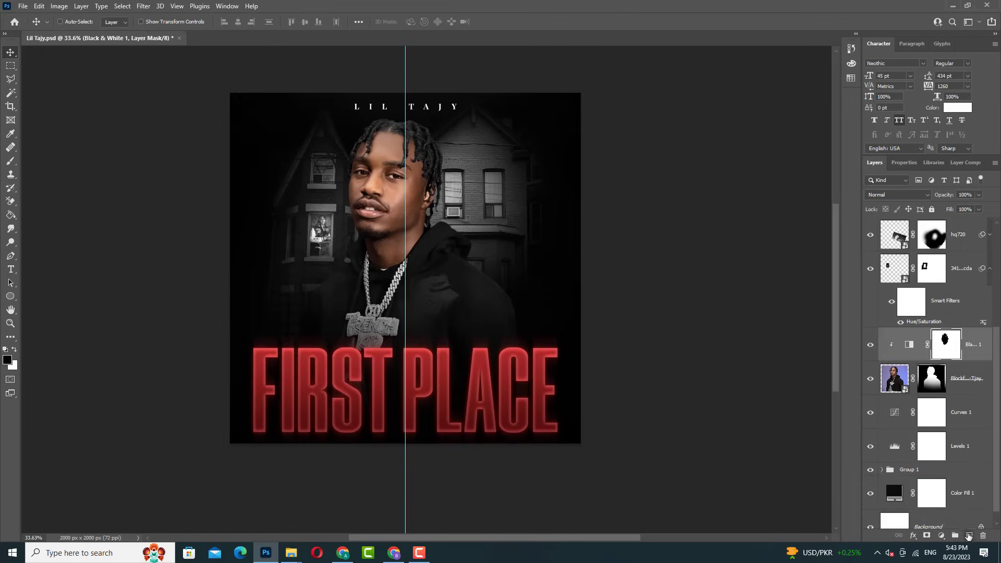
left_click(968, 536)
left_click(10, 79)
- Lasso the rapper on Layer 6, fill it red, and set the Blend If underlying slider to 171
left_click_drag(261, 183, 249, 334)
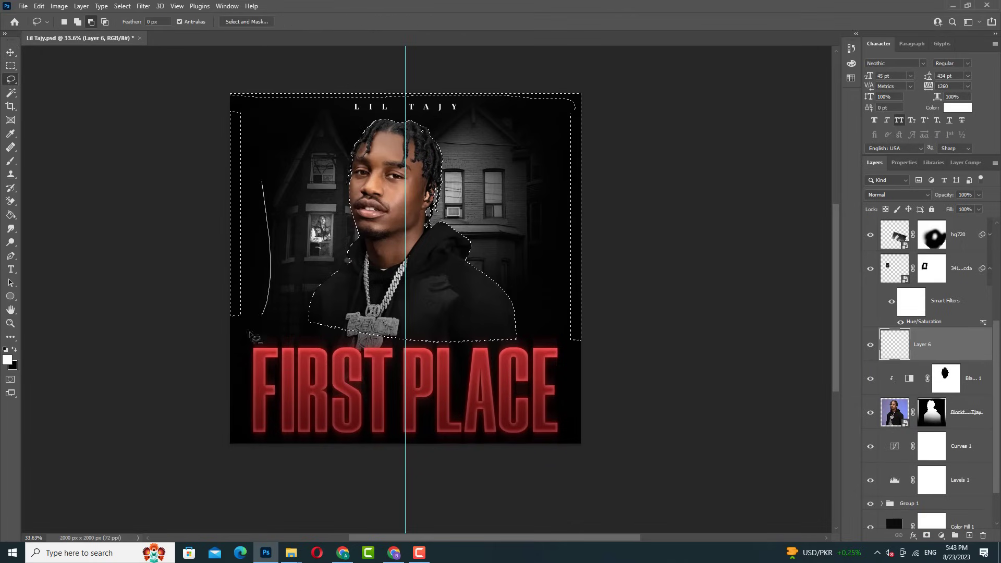
left_click_drag(257, 185, 568, 180)
scroll(568, 180, "up", 1, "alt")
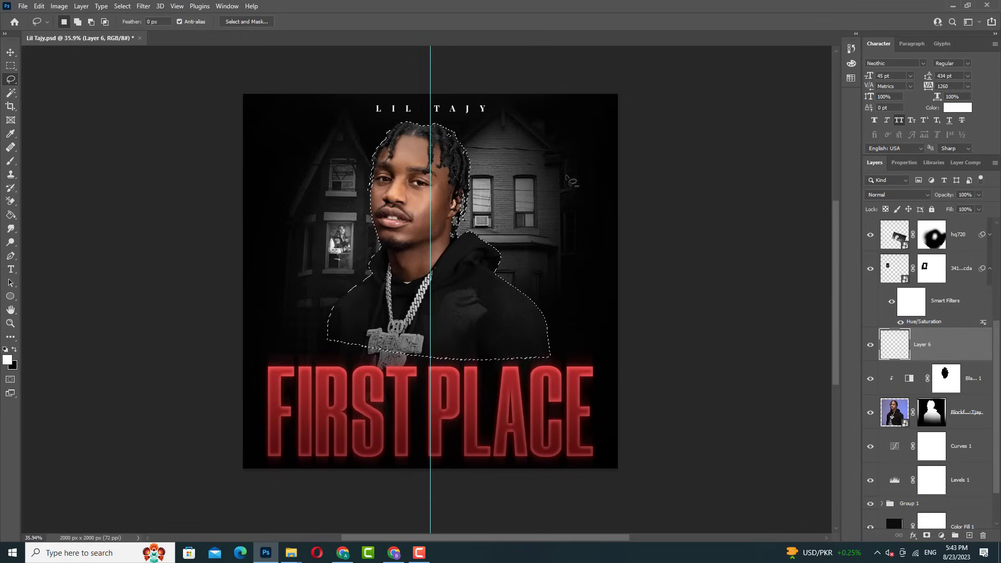
left_click(13, 364)
left_click(840, 148)
key("ctrl+BackSpace")
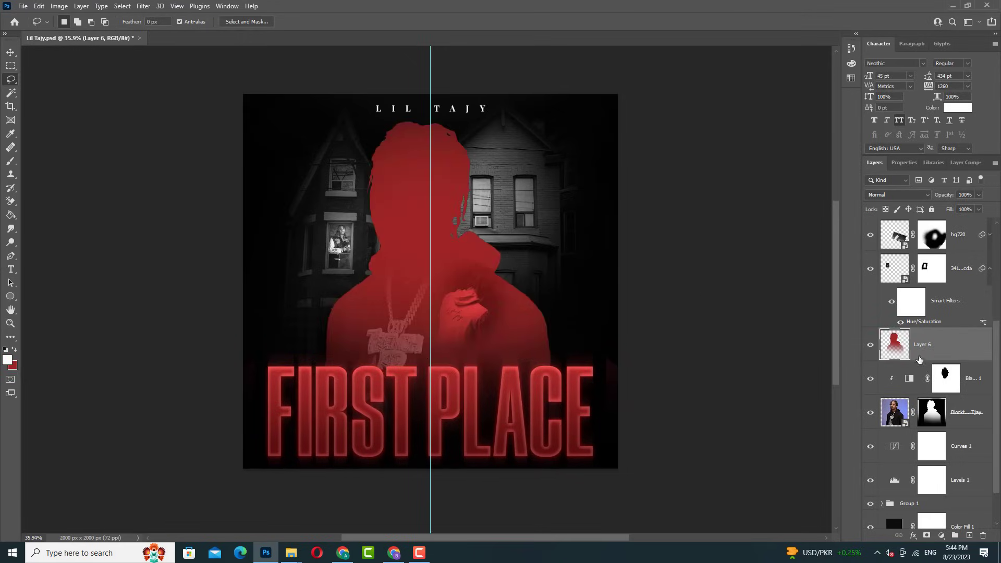
double_click(919, 359)
left_click_drag(770, 341, 729, 350)
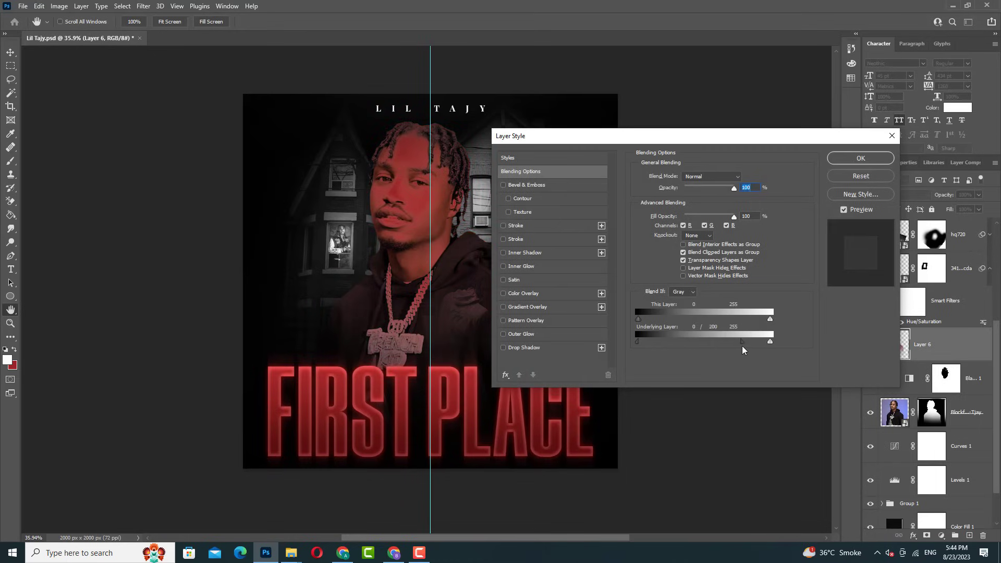
key("Return")
- Add a black layer mask to the red layer and set up a small white brush
left_click(928, 536, "alt")
key("d")
key("b")
scroll(374, 205, "down", 2, "alt")
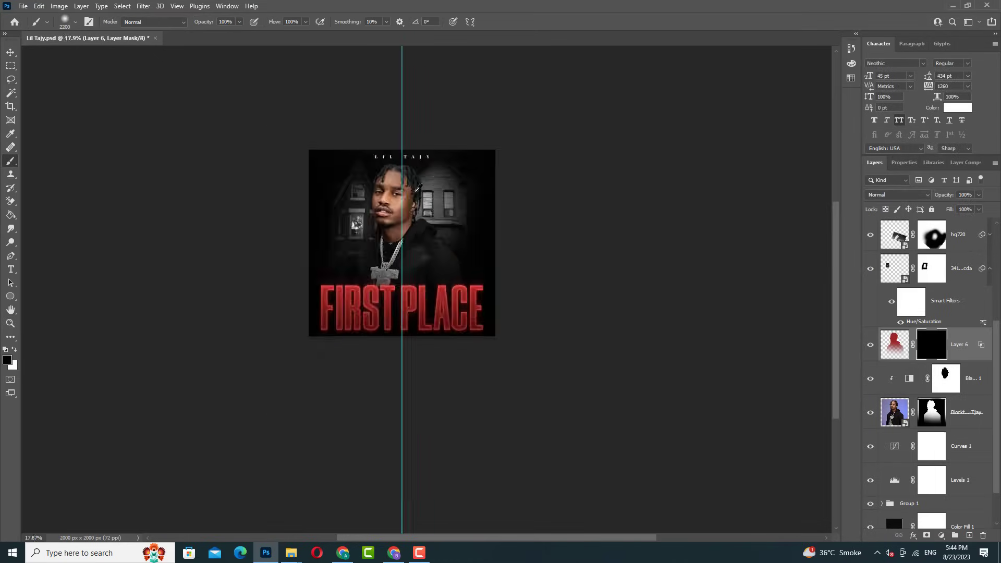
scroll(417, 189, "up", 2, "alt")
key("x")
key("bracketleft")
key("bracketleft")
key("bracketleft")
key("bracketleft")
key("bracketleft")
key("bracketleft")
scroll(547, 255, "up", 2, "alt")
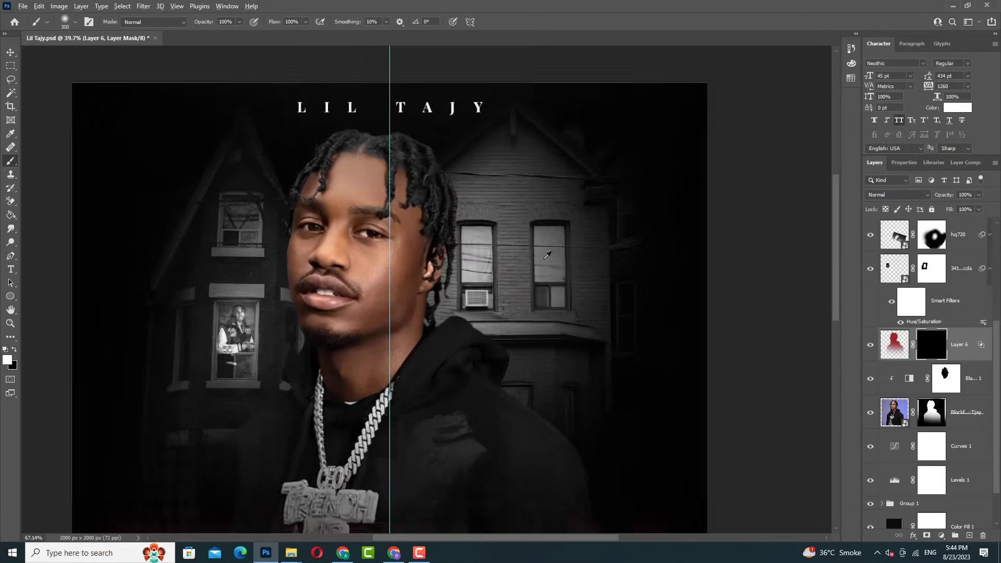
- Paint red glow around the rapper's head and edges, then target the layer's image thumbnail
left_click(546, 255)
scroll(311, 122, "down", 1, "alt")
scroll(302, 157, "up", 1, "alt")
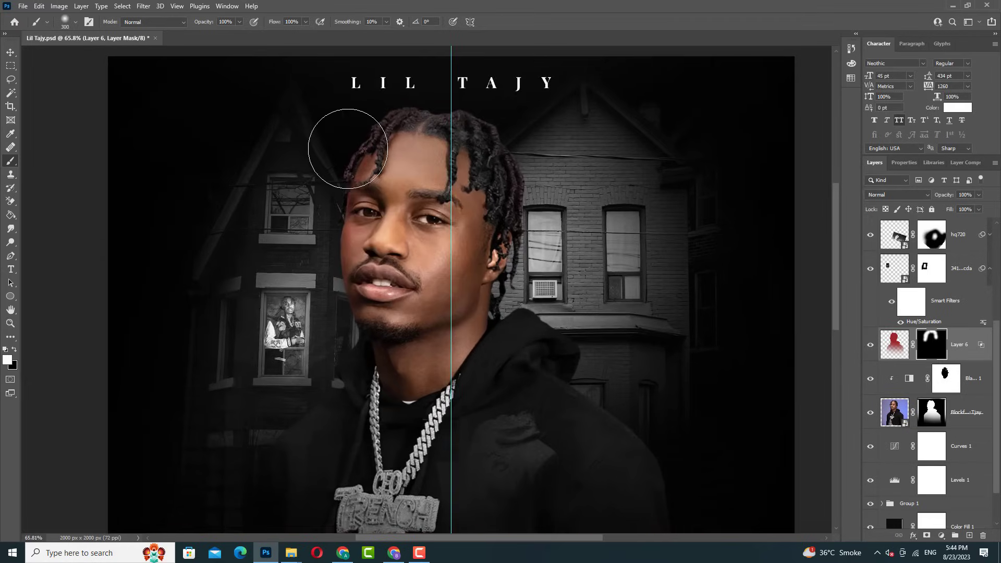
left_click_drag(324, 145, 319, 208)
scroll(583, 212, "down", 1, "alt")
scroll(500, 218, "up", 1, "alt")
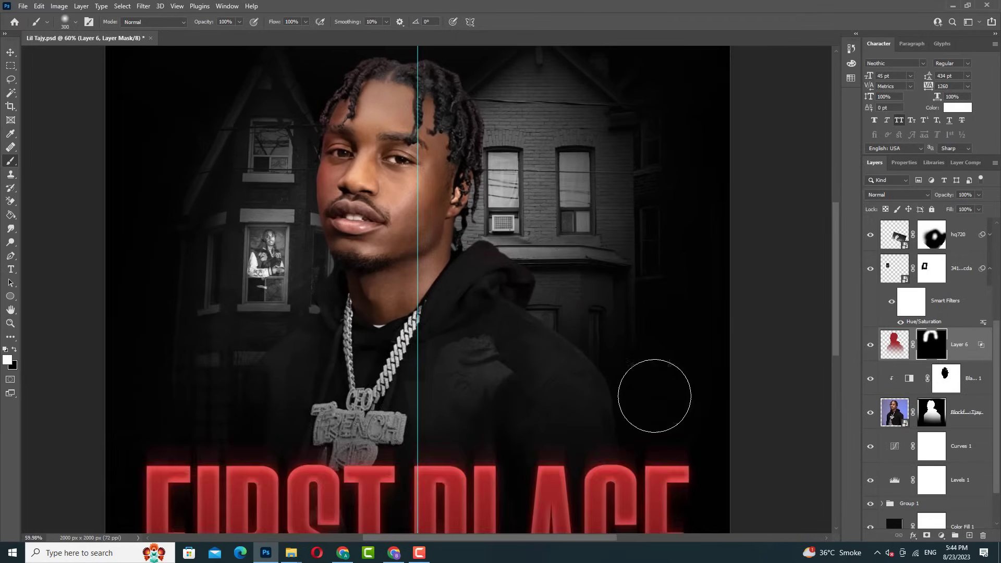
scroll(603, 219, "down", 1, "alt")
key("bracketright")
key("bracketright")
key("bracketright")
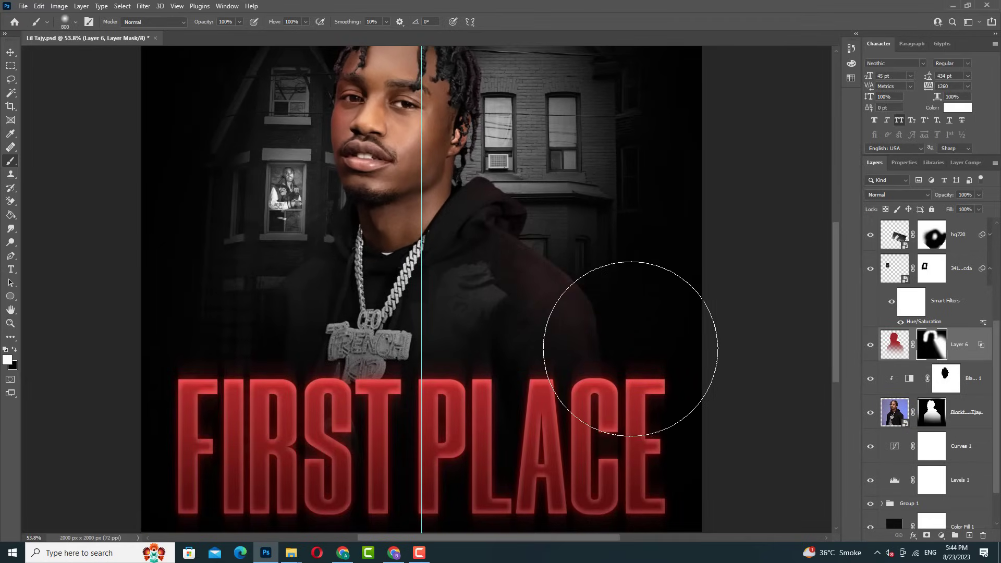
scroll(615, 318, "down", 1, "alt")
scroll(58, 86, "down", 1, "alt")
left_click(11, 52)
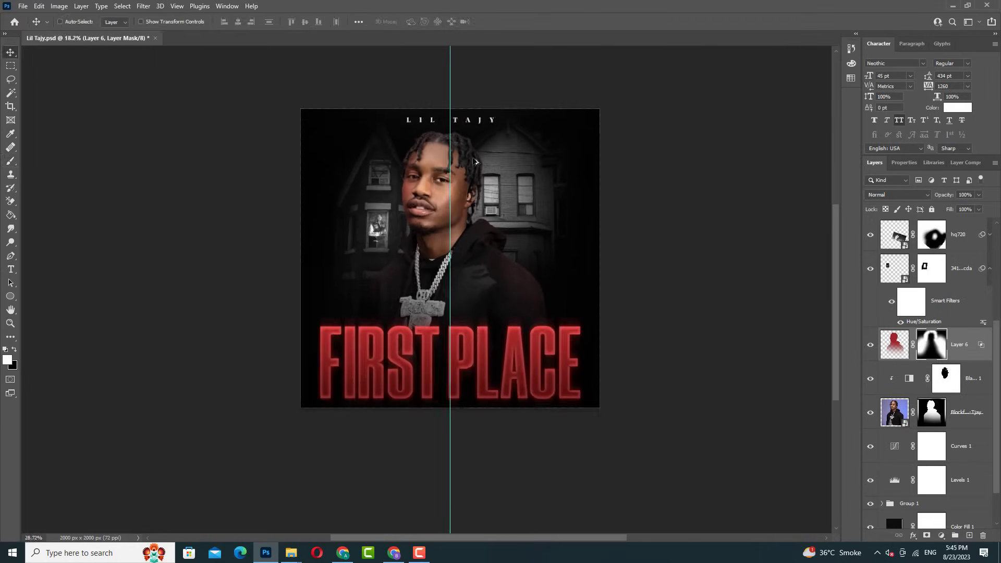
scroll(441, 295, "up", 1, "alt")
left_click(894, 344)
- Set the red glow layer to Lighter Color blending and inspect the rapper photo layers' options
left_click(896, 195)
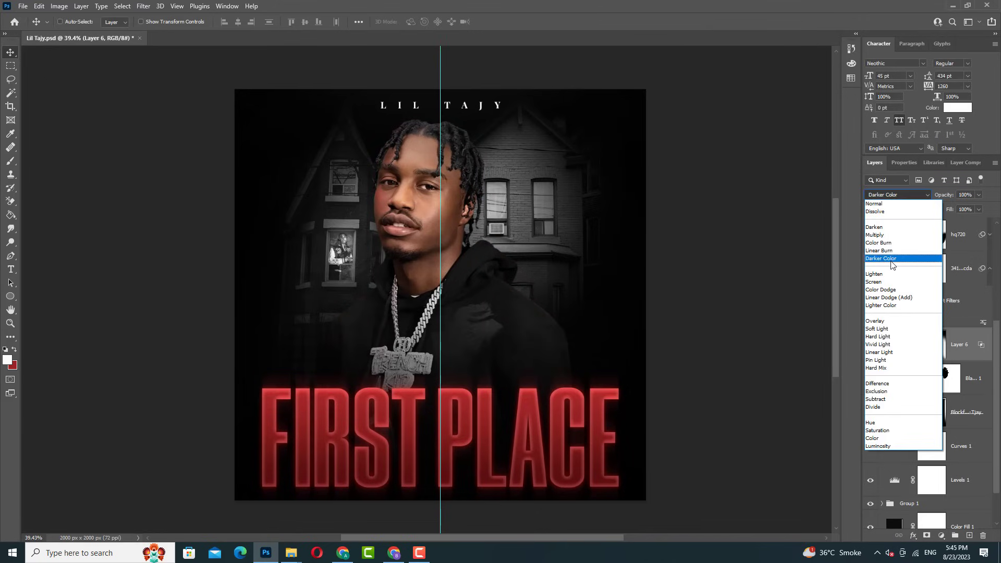
left_click(881, 306)
left_click(967, 420)
right_click(967, 417)
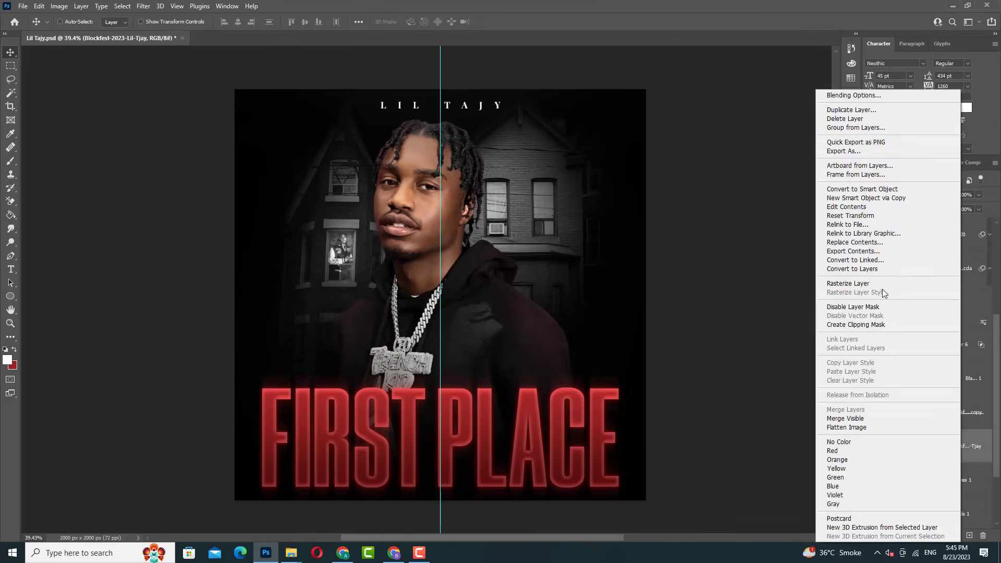
left_click(886, 284)
right_click(922, 283)
left_click(893, 187)
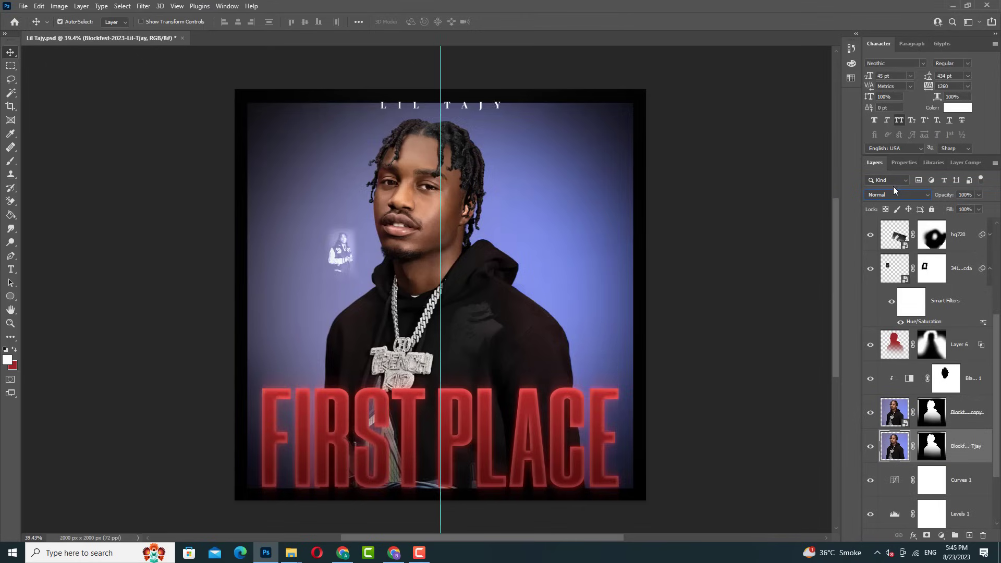
key("ctrl+z")
- Apply the mask on the lower rapper copy and turn it solid black with Hue/Saturation lightness -100
right_click(973, 459)
left_click(928, 156)
right_click(951, 448)
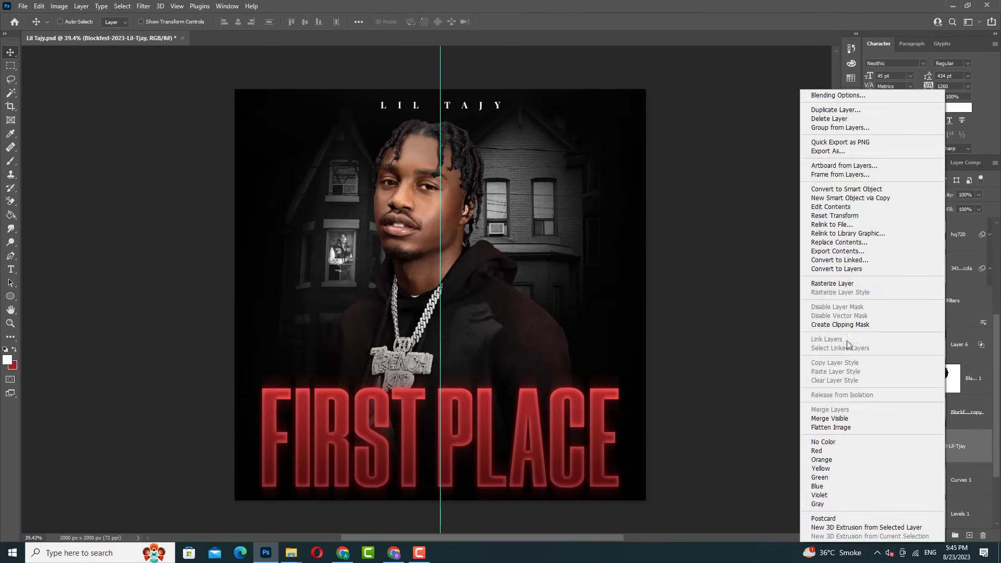
key("Escape")
key("ctrl+u")
key("Return")
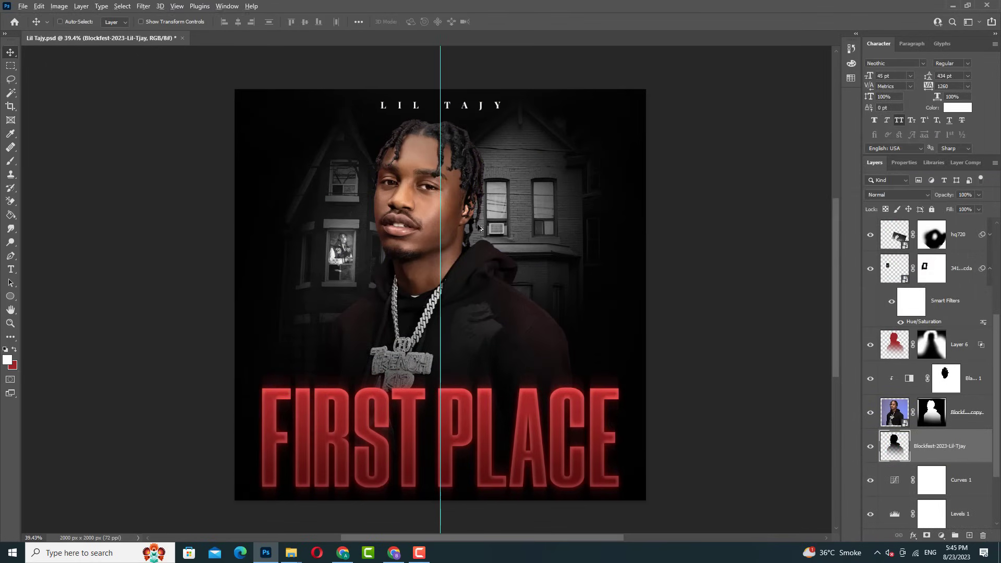
- Soften the black shadow copy with a 24.9 px Gaussian Blur and open the cover assets folder
scroll(506, 174, "up", 1)
left_click(144, 6)
mouse_move(311, 199)
left_click(298, 179)
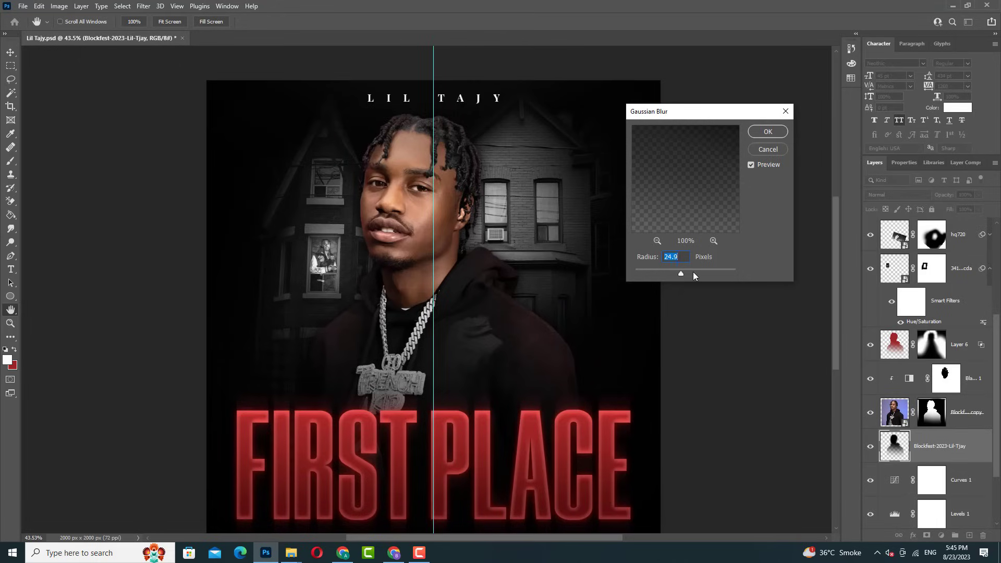
left_click(762, 132)
scroll(435, 194, "down", 2)
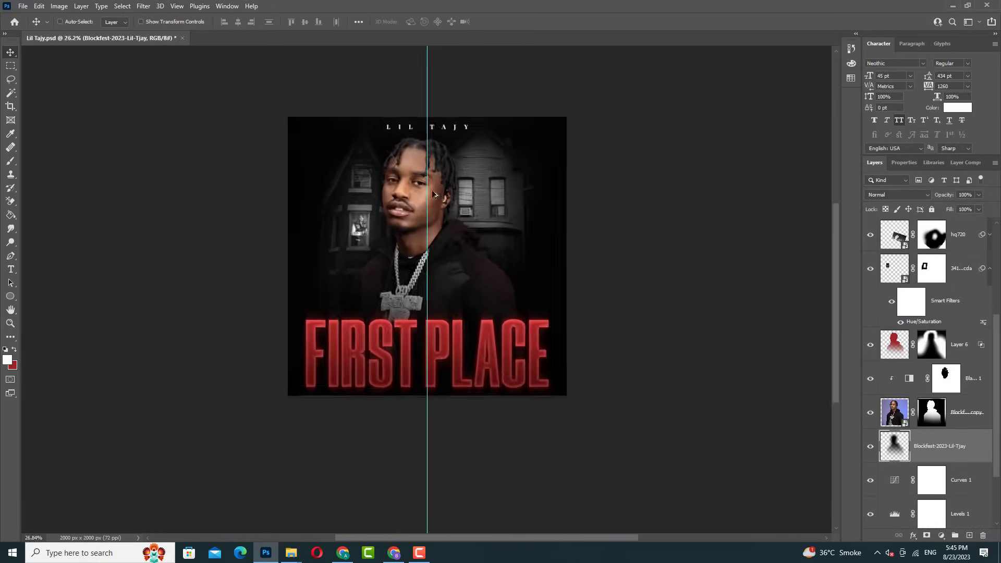
mouse_move(291, 553)
left_click(234, 503)
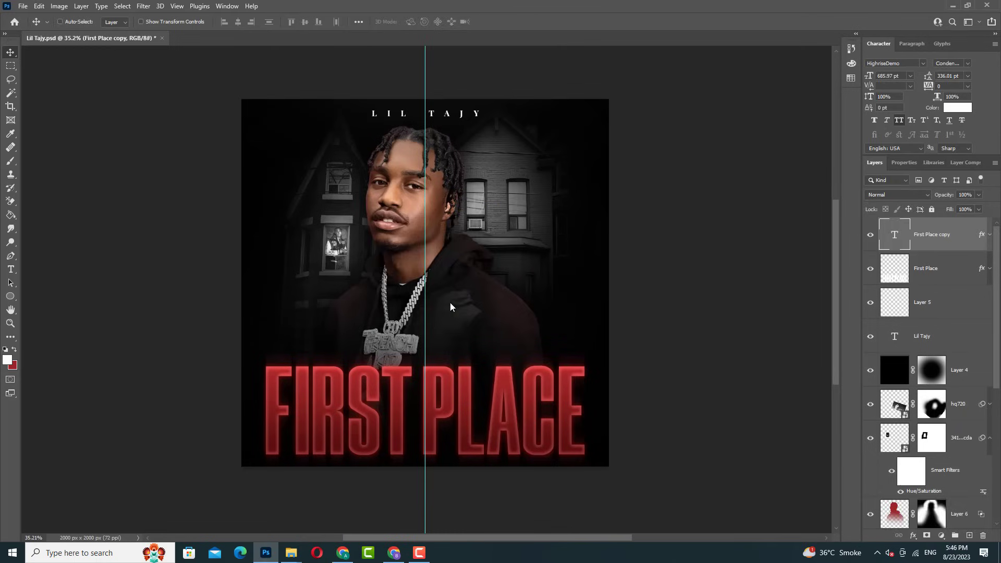
- Place the old paper frame texture on the cover and set it to Screen blend mode
left_click_drag(856, 125, 425, 281)
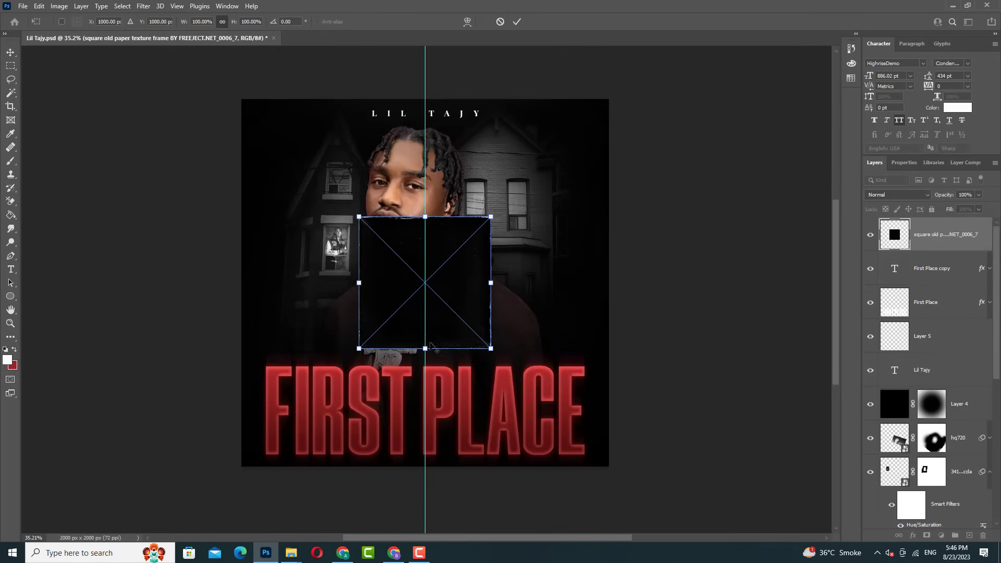
left_click_drag(441, 353, 441, 469)
key("Return")
left_click(886, 194)
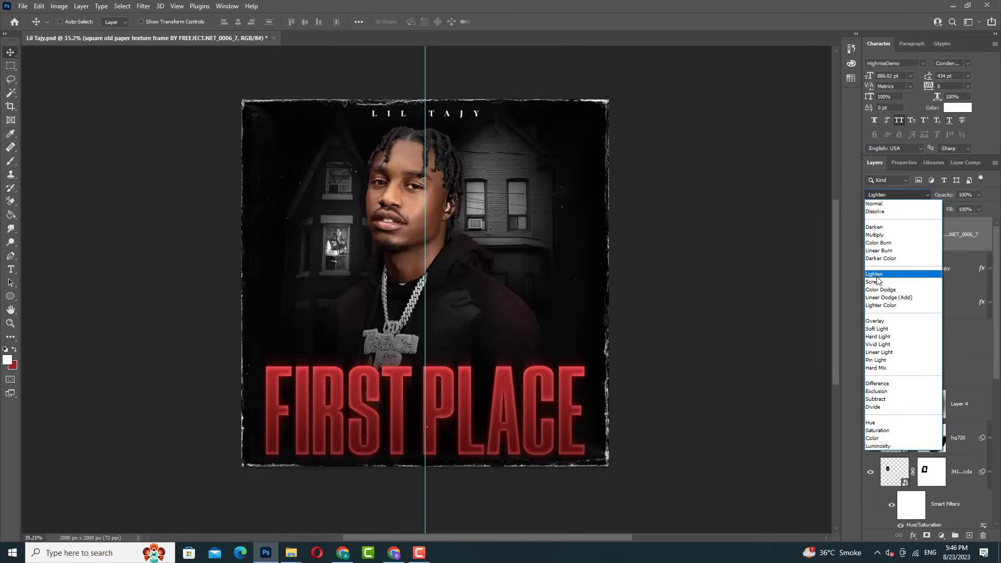
left_click(880, 282)
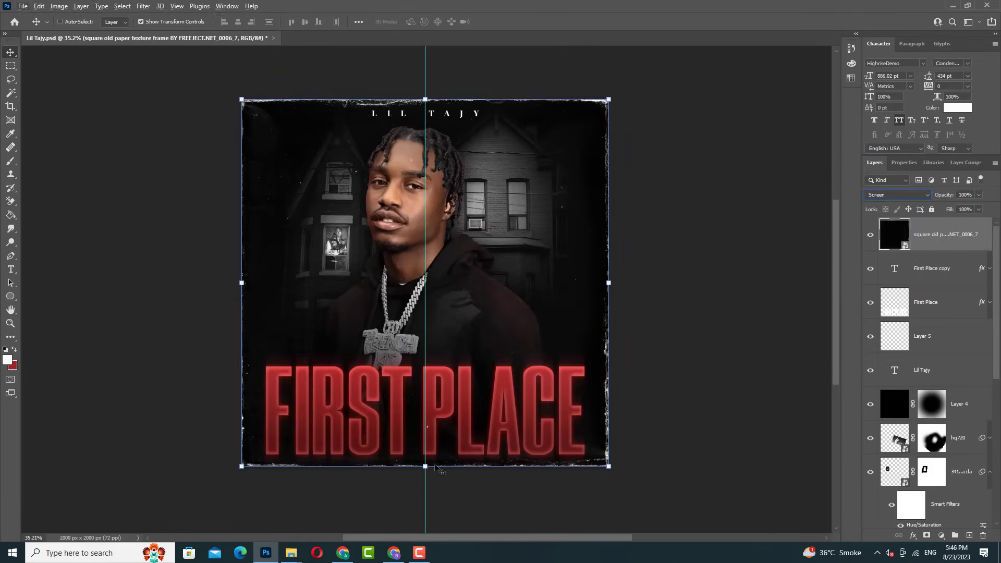
- Stretch the paper frame to about 2031 px so it covers the whole canvas
scroll(439, 469, "up", 3)
left_click_drag(619, 380, 581, 384)
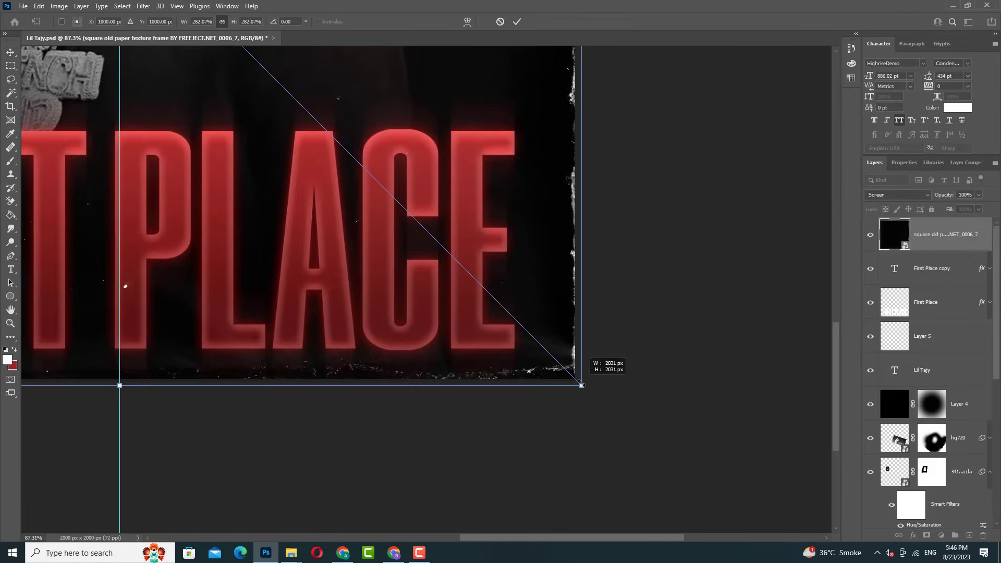
scroll(581, 385, "down", 3)
key("Return")
scroll(402, 241, "down", 1)
scroll(401, 241, "up", 1)
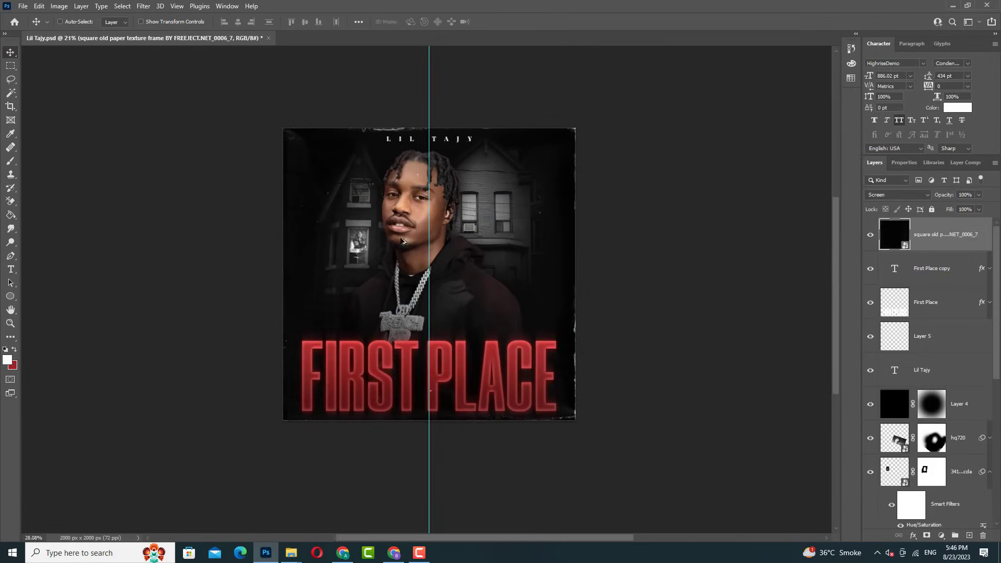
scroll(402, 241, "up", 1)
- Place the fhgrehbe scratched grunge texture and enlarge it to fill the cover
left_click_drag(329, 136, 417, 326)
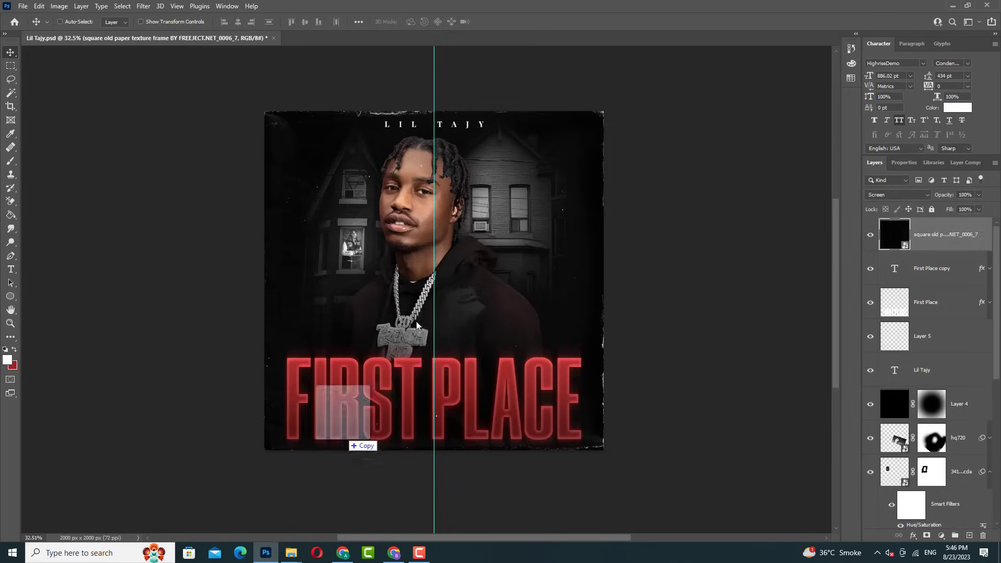
left_click_drag(531, 346, 699, 458)
key("Return")
left_click(897, 194)
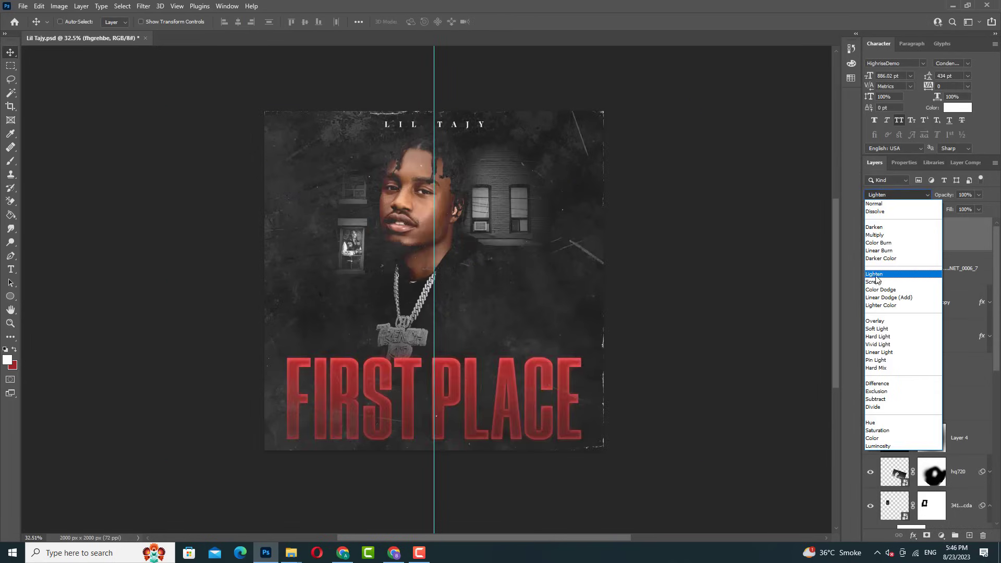
- Blend the grunge in Linear Dodge (Add) at 85% and darken its midtones to ~0.41 with Levels
left_click(889, 298)
scroll(955, 223, "down", 2)
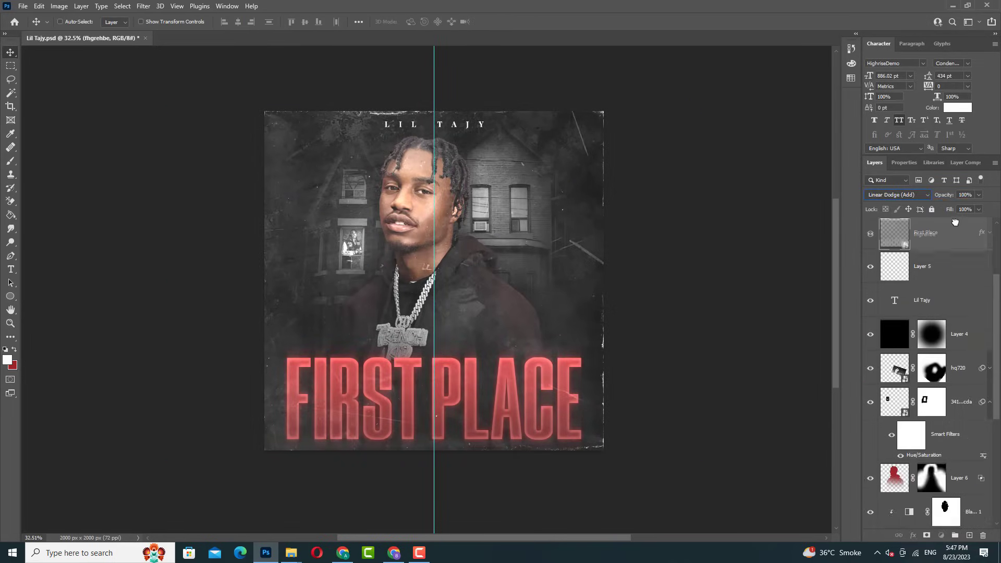
scroll(955, 222, "up", 2)
key("ctrl+l")
left_click_drag(459, 105, 674, 70)
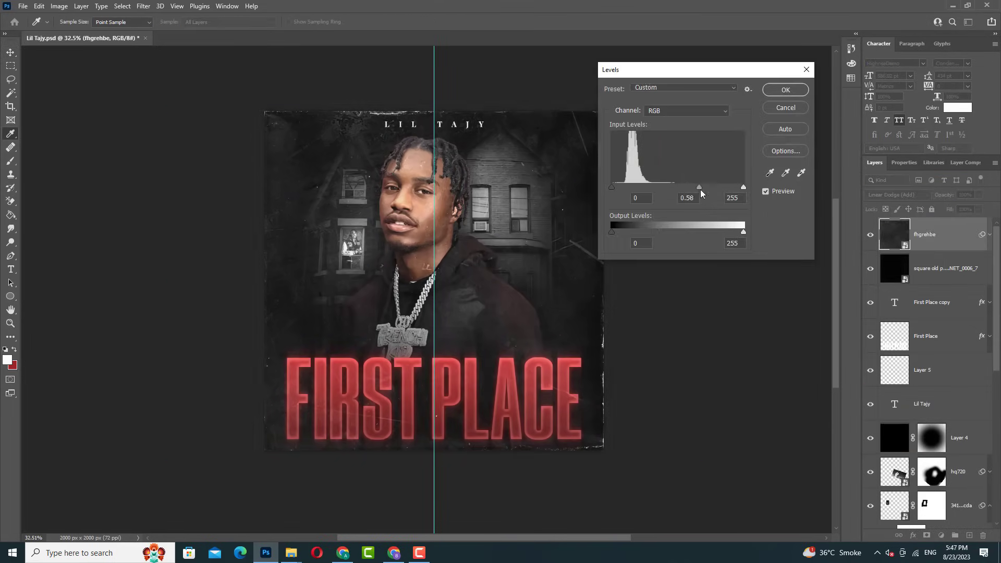
left_click_drag(677, 186, 710, 195)
left_click(785, 89)
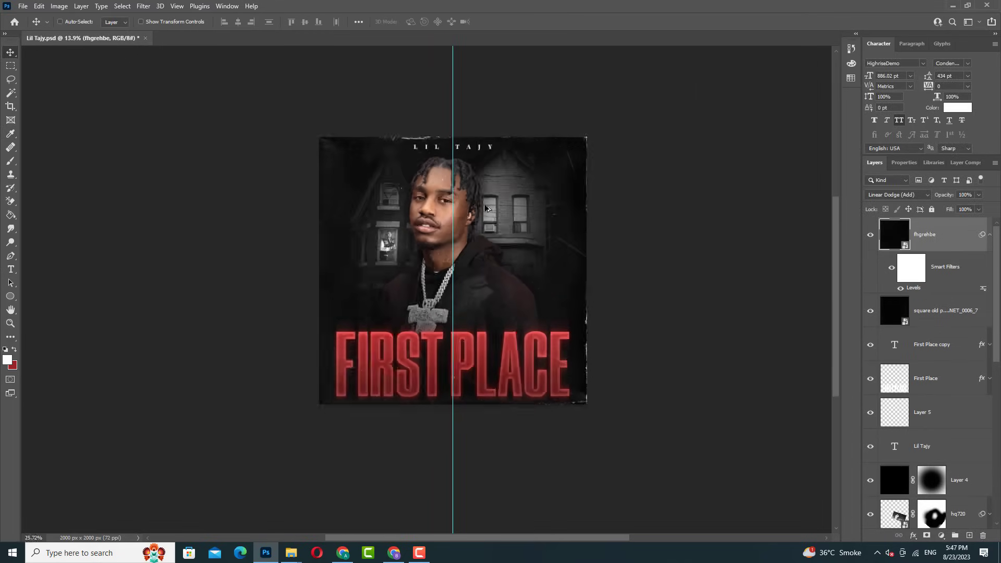
- Mask the grunge texture off the rapper by painting black over him with a smaller brush
scroll(490, 226, "up", 1)
scroll(490, 227, "up", 3)
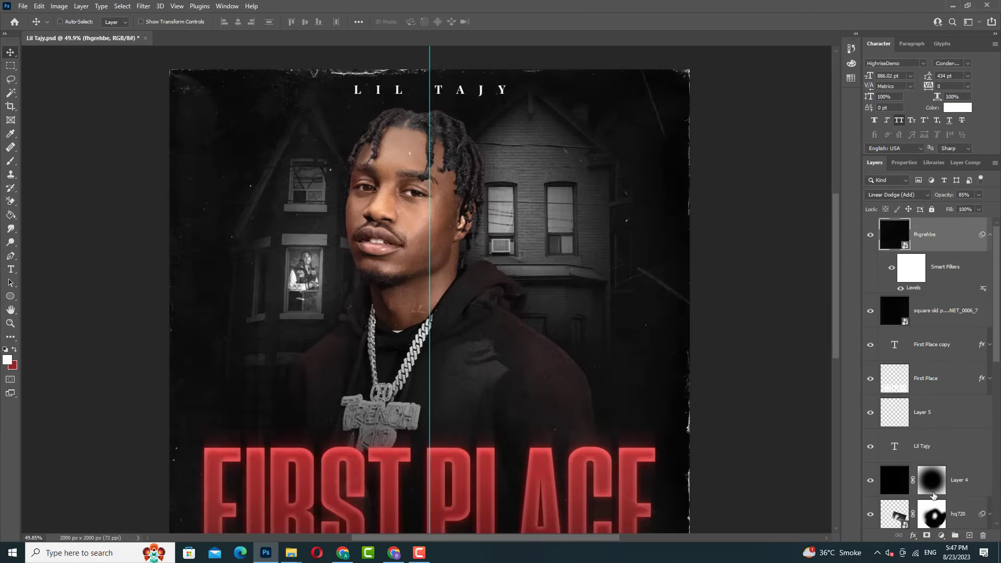
left_click(11, 161)
key("bracketleft")
key("bracketleft")
key("bracketleft")
scroll(431, 158, "up", 3)
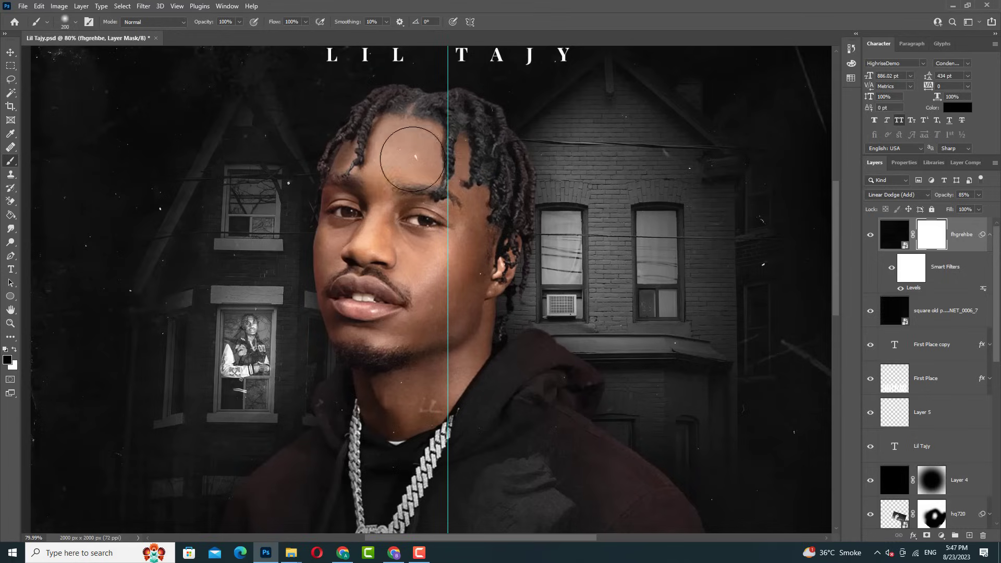
left_click_drag(415, 438, 417, 88)
scroll(508, 330, "down", 2)
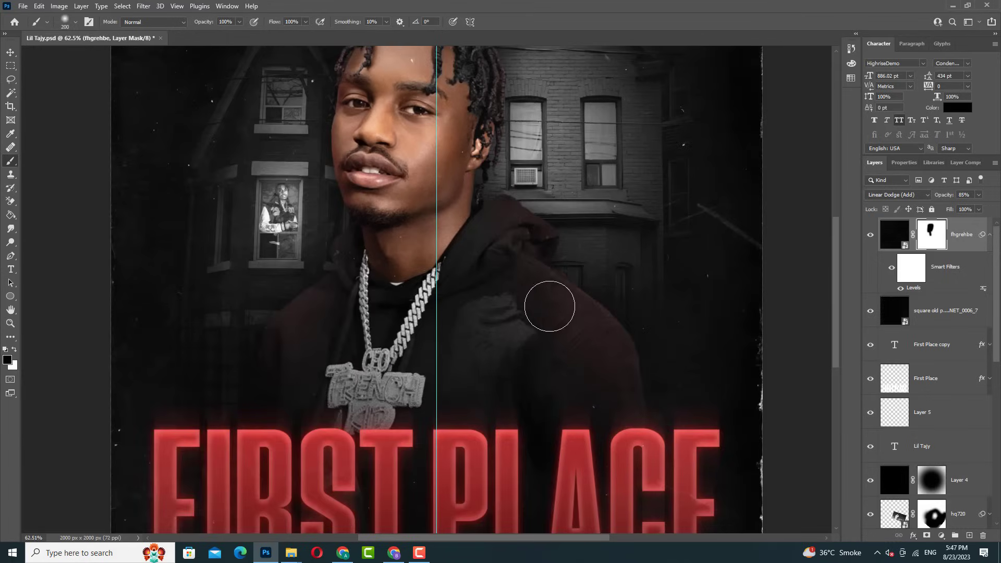
scroll(429, 298, "down", 3)
- Enlarge the paper frame slightly to 2026 px, just past the canvas edges
key("v")
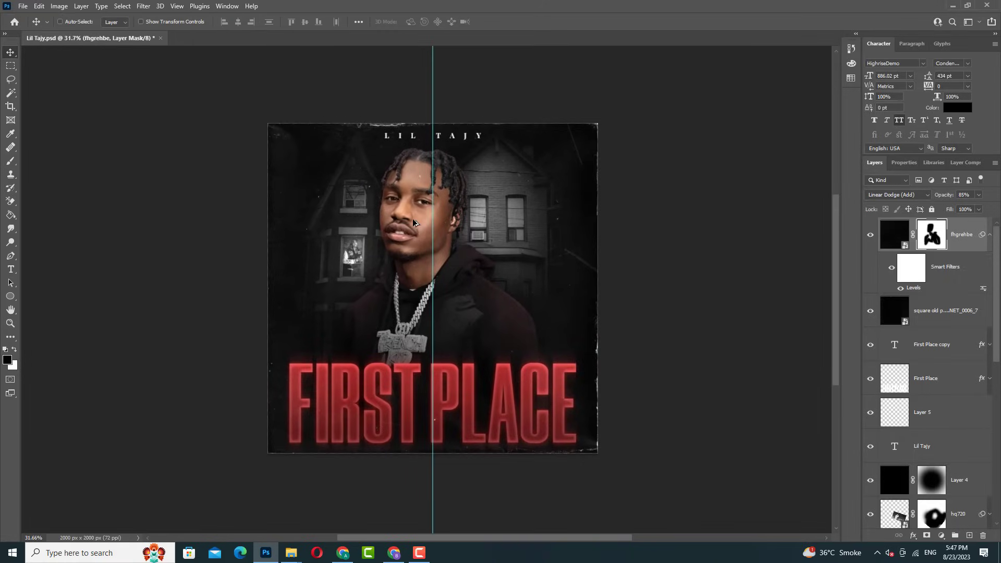
left_click(937, 312)
key("ctrl+t")
scroll(598, 452, "up", 3)
left_click_drag(501, 275, 499, 274)
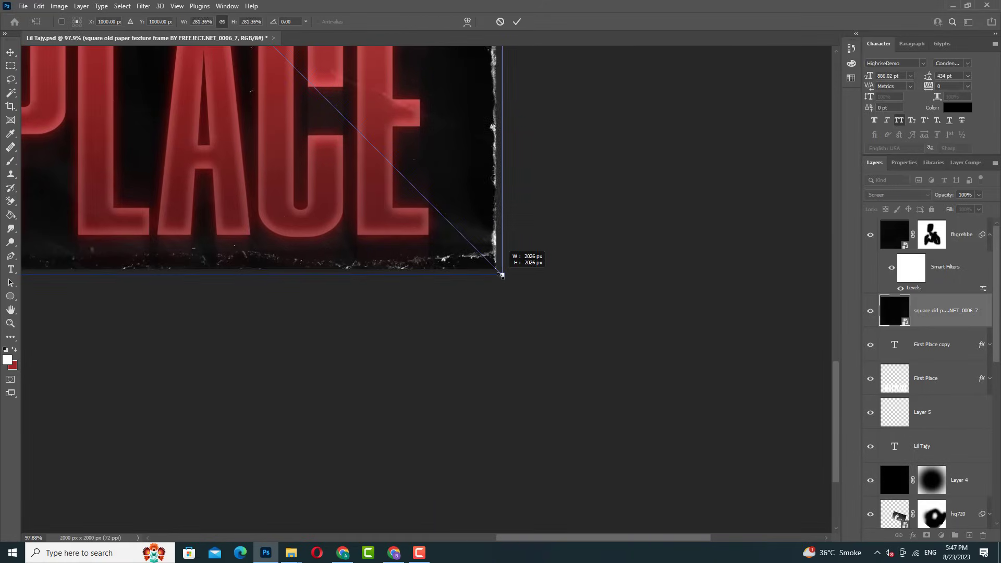
scroll(499, 274, "down", 3)
key("Return")
scroll(396, 282, "down", 2)
scroll(396, 282, "up", 2)
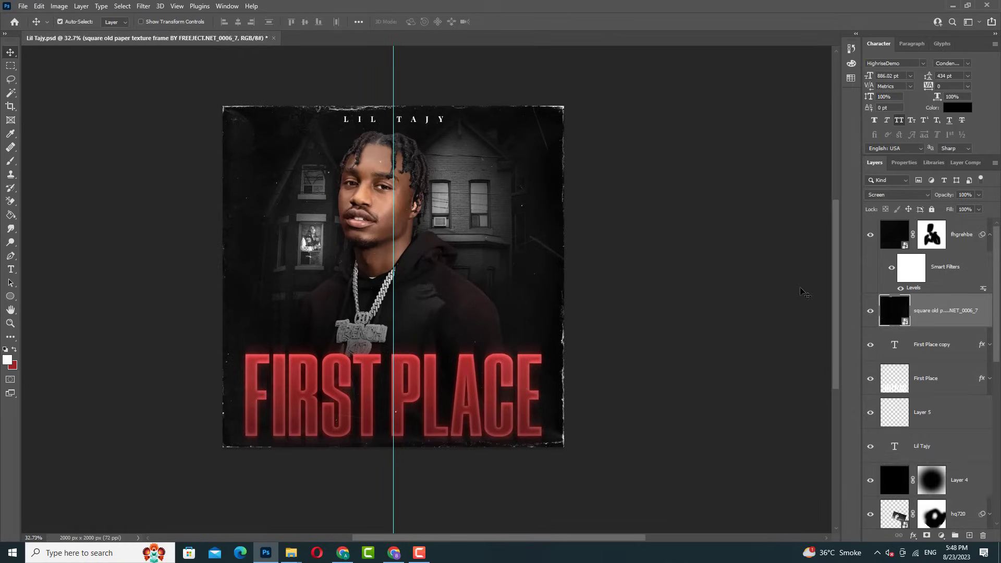
- Group the layers, stamp a merged copy, and convert it to a Smart Object for Camera Raw
key("ctrl+g")
key("ctrl+alt+shift+e")
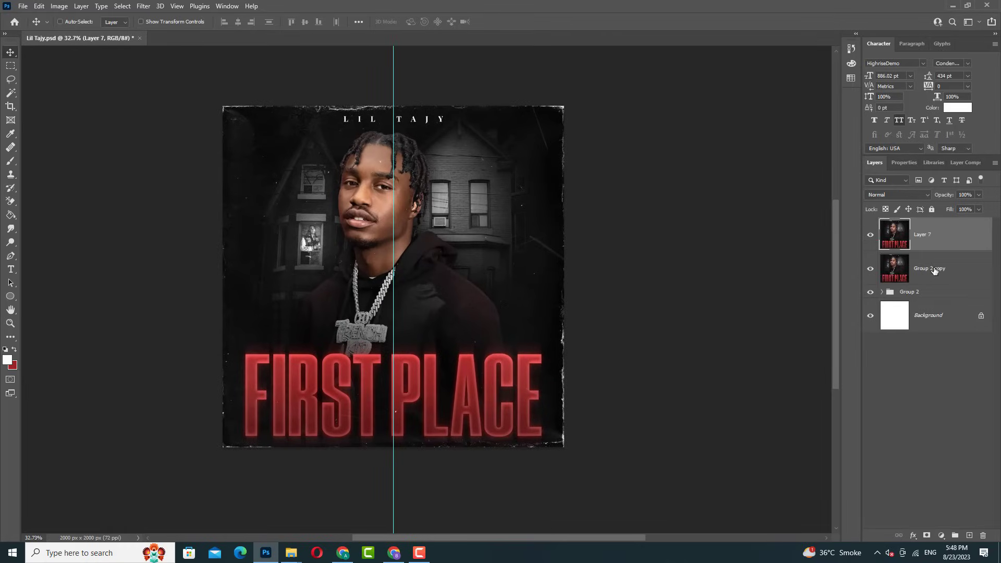
right_click(925, 222)
left_click(826, 245)
scroll(494, 224, "up", 1)
left_click(143, 6)
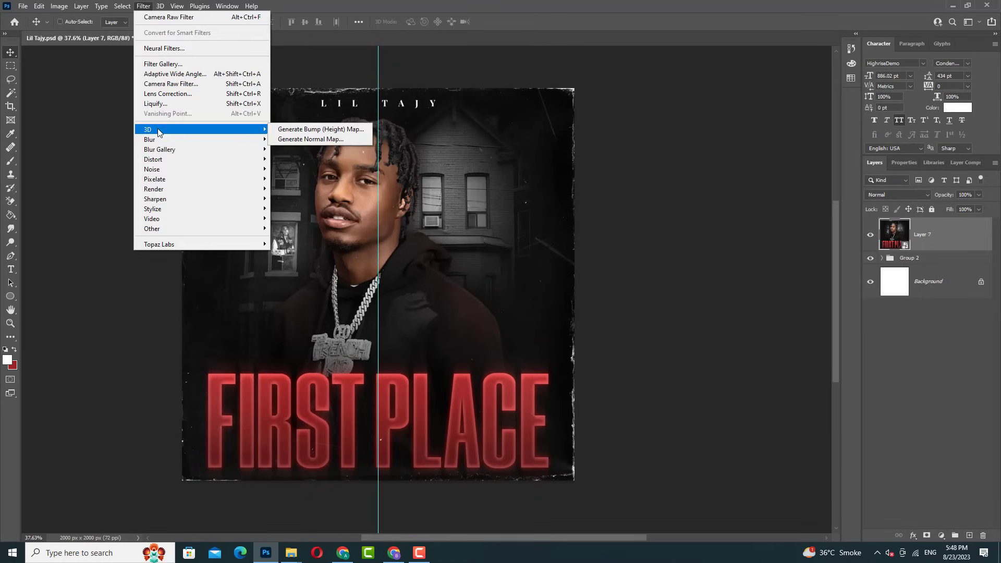
left_click(386, 146)
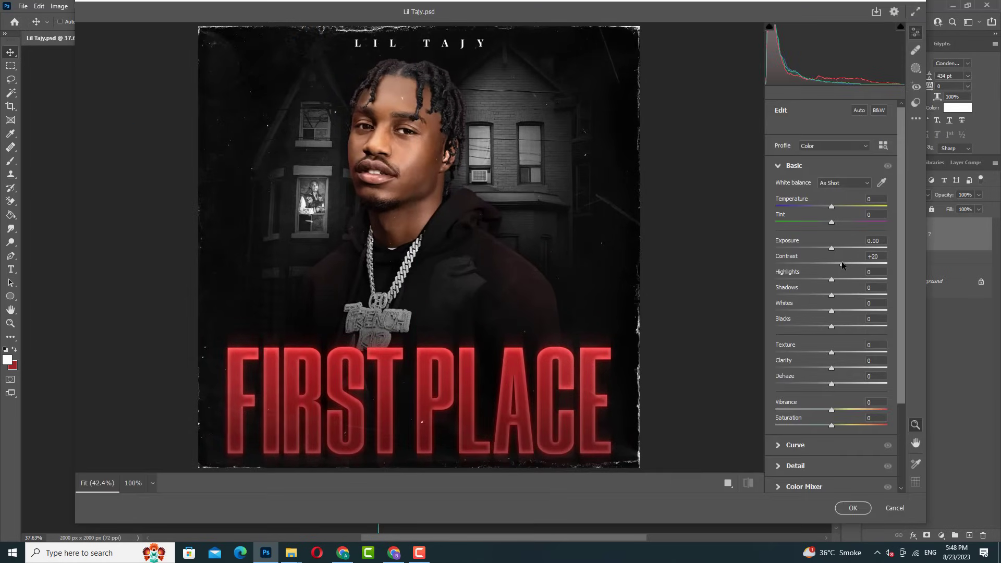
- In Camera Raw, add contrast, texture, clarity and dehaze, set red hue -14 and vignette -51
left_click_drag(835, 281, 823, 281)
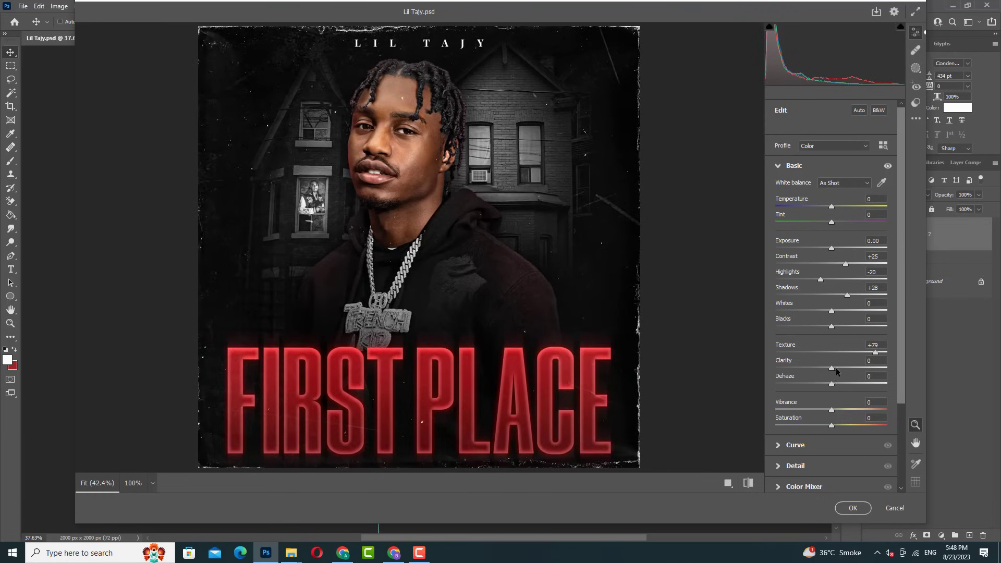
left_click_drag(832, 369, 861, 370)
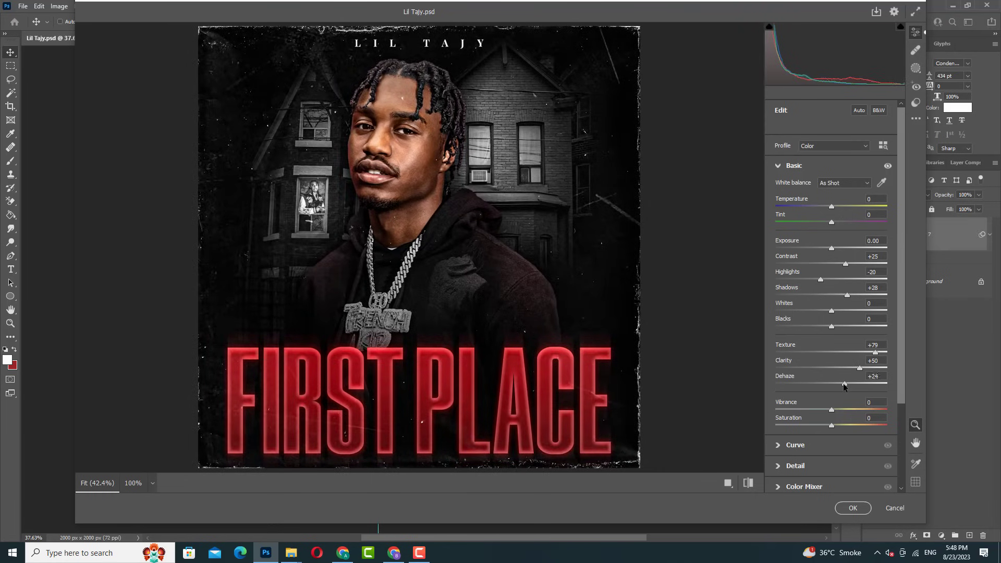
scroll(840, 391, "down", 3)
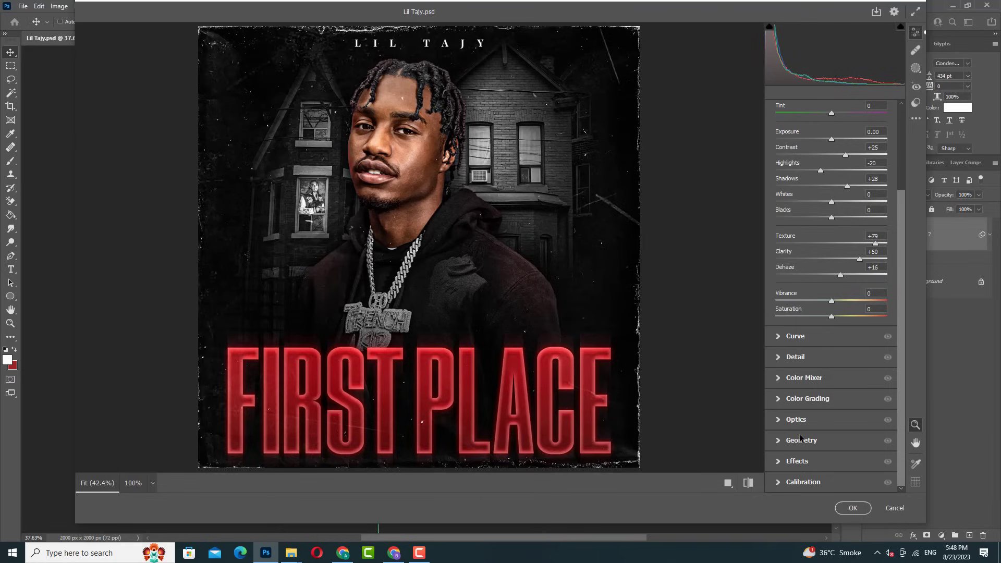
left_click(803, 482)
left_click_drag(852, 372, 823, 372)
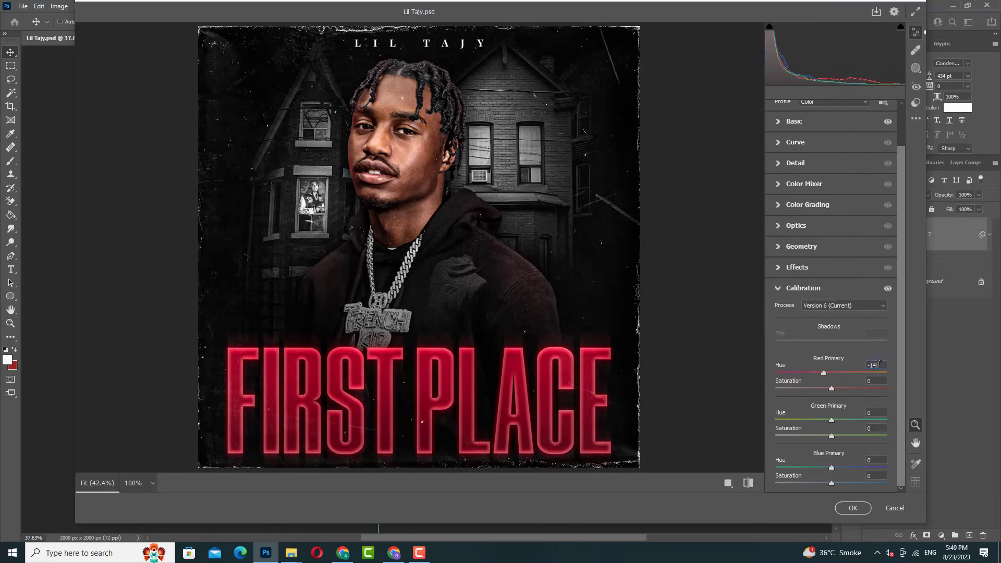
left_click(796, 225)
left_click_drag(832, 315, 803, 315)
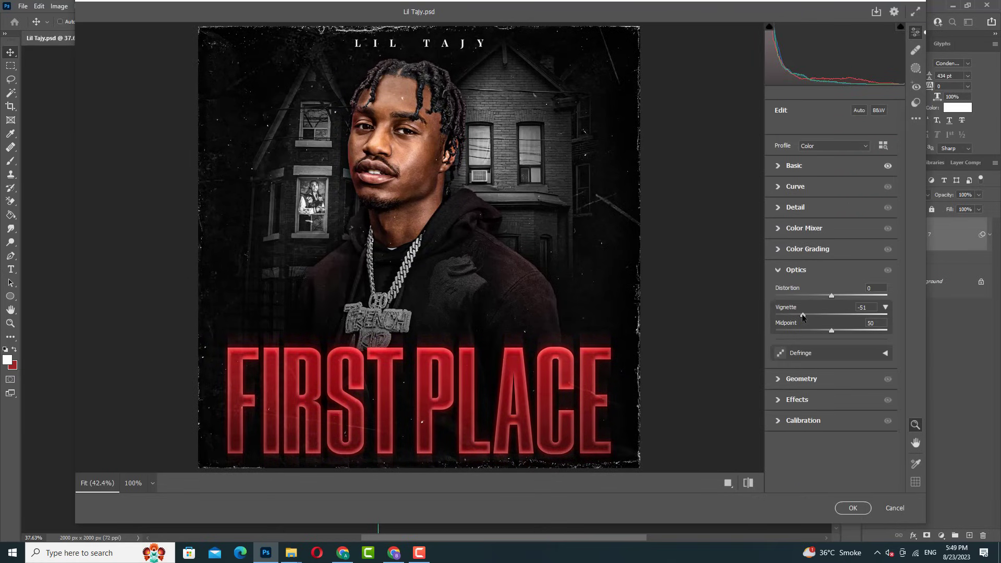